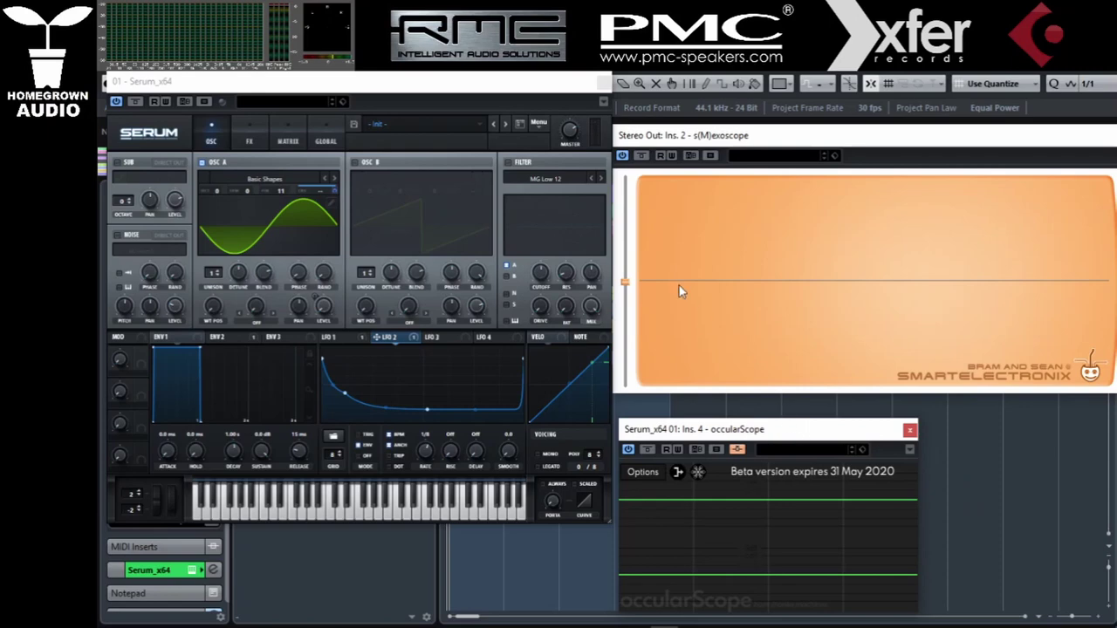
- Move the Serum window below the transport controls and adjust oscillator A's phase while the kick and bass play
left_click_drag(470, 85, 472, 134)
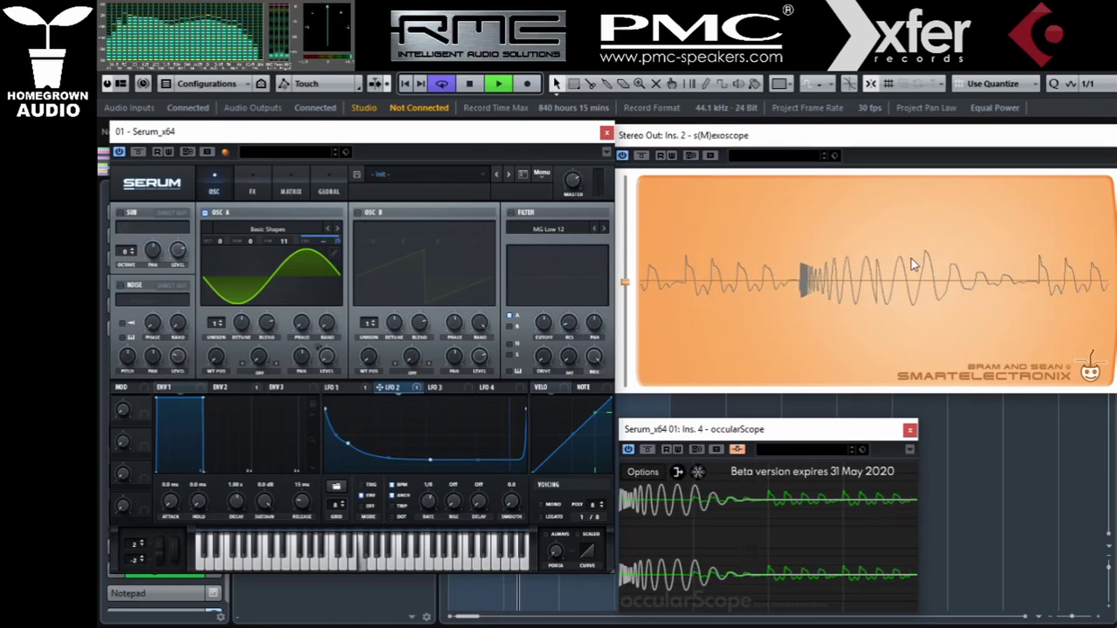
mouse_move(302, 328)
mouse_move(302, 323)
left_mouse_down()
mouse_move(305, 314)
mouse_move(293, 352)
left_mouse_up()
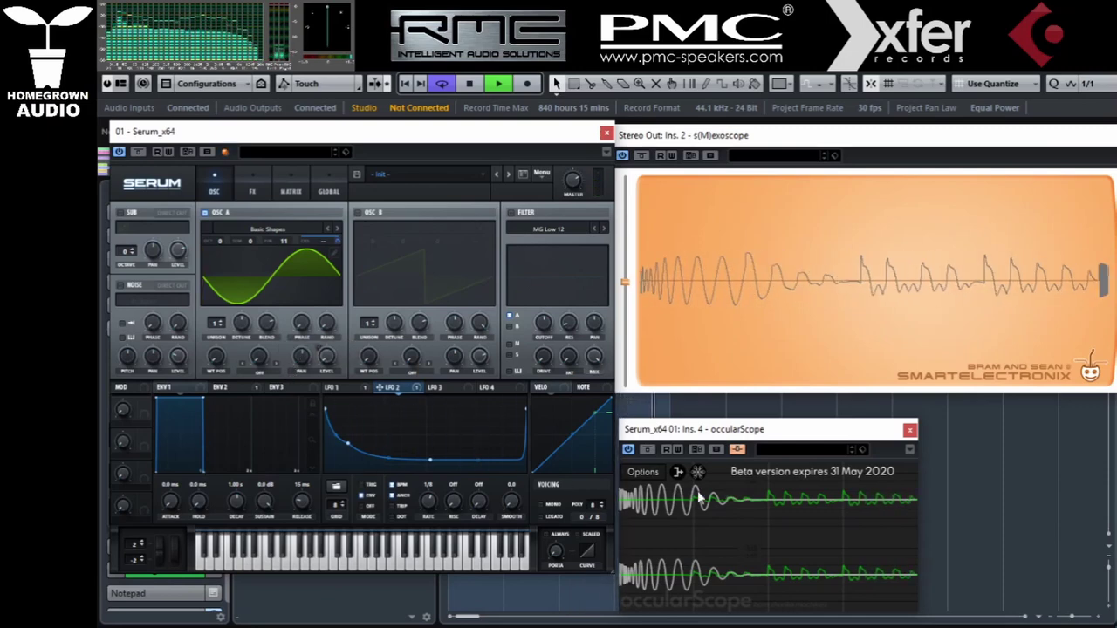
key("space")
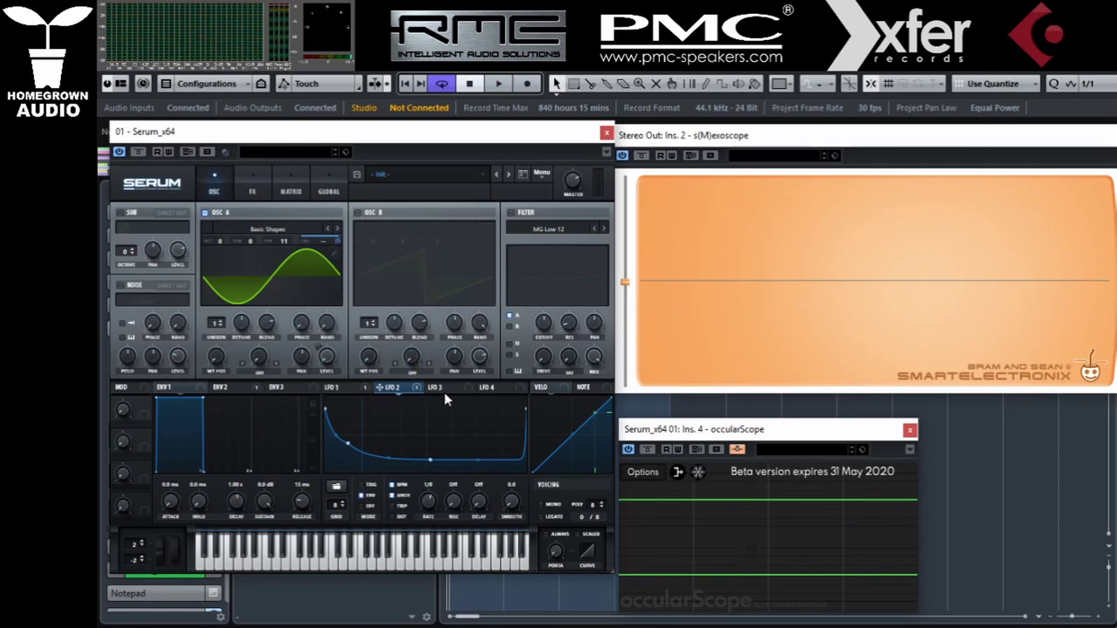
- With envelope 2 displayed, set oscillator A's fine tuning to 77 cents and readjust its phase during playback
left_click(233, 390)
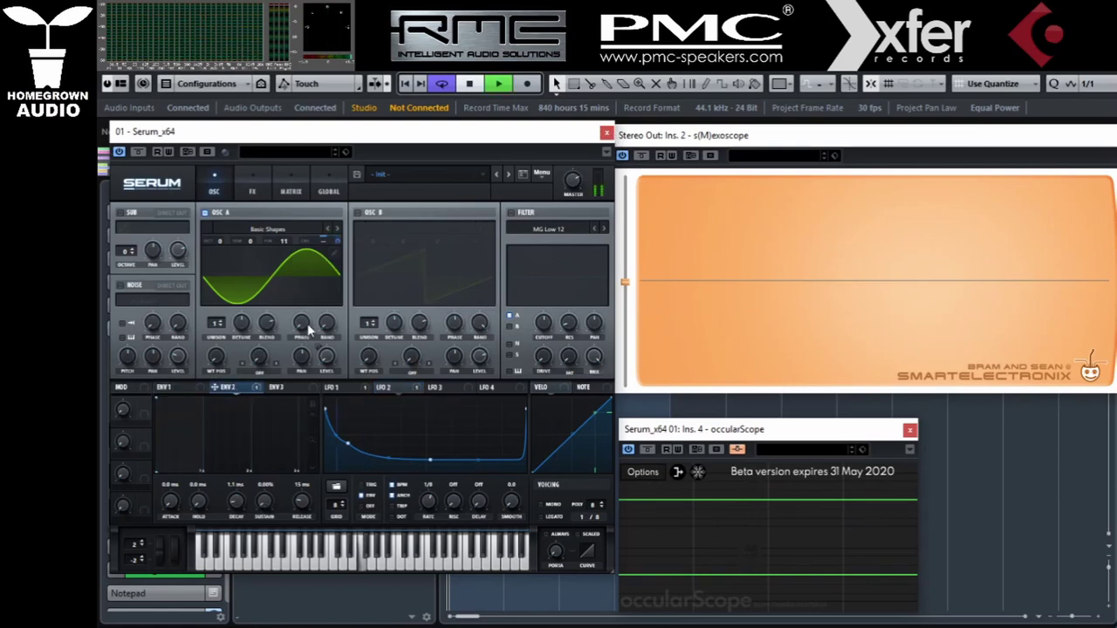
mouse_move(307, 330)
left_mouse_down()
mouse_move(309, 198)
mouse_move(304, 214)
mouse_move(332, 190)
left_mouse_up()
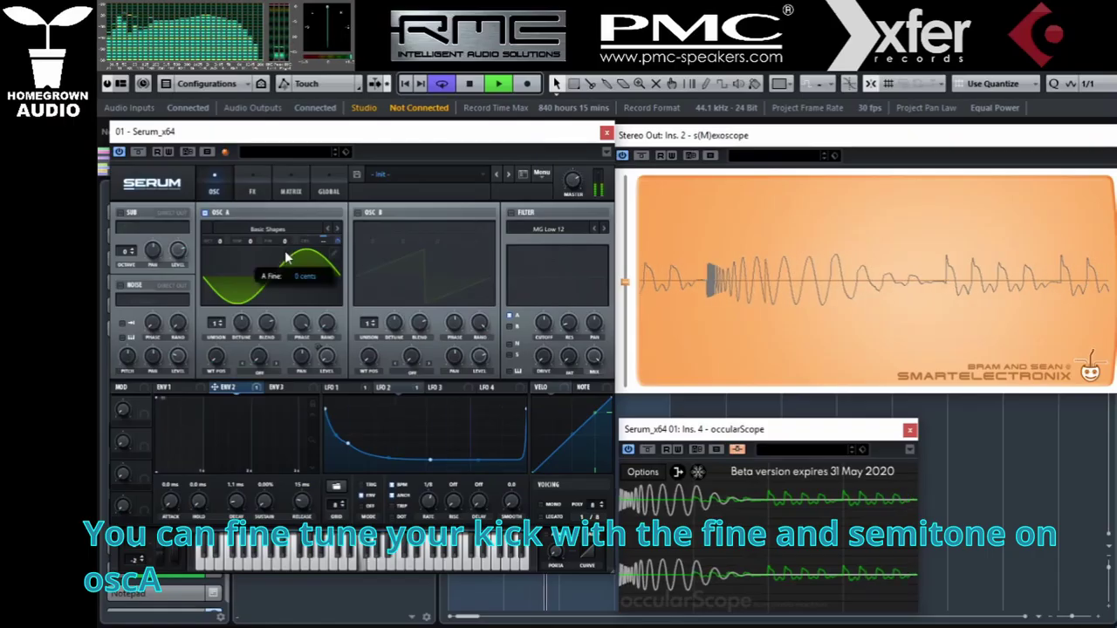
left_click_drag(286, 257, 289, 213)
left_click_drag(301, 323, 305, 428)
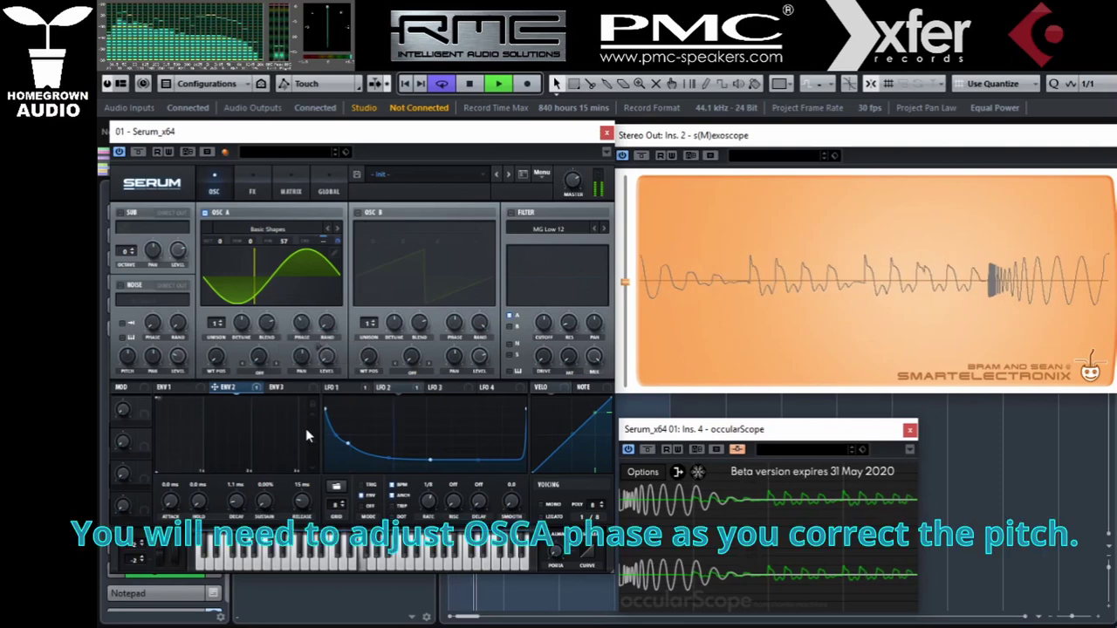
left_click_drag(285, 242, 293, 239)
left_click_drag(299, 328, 306, 378)
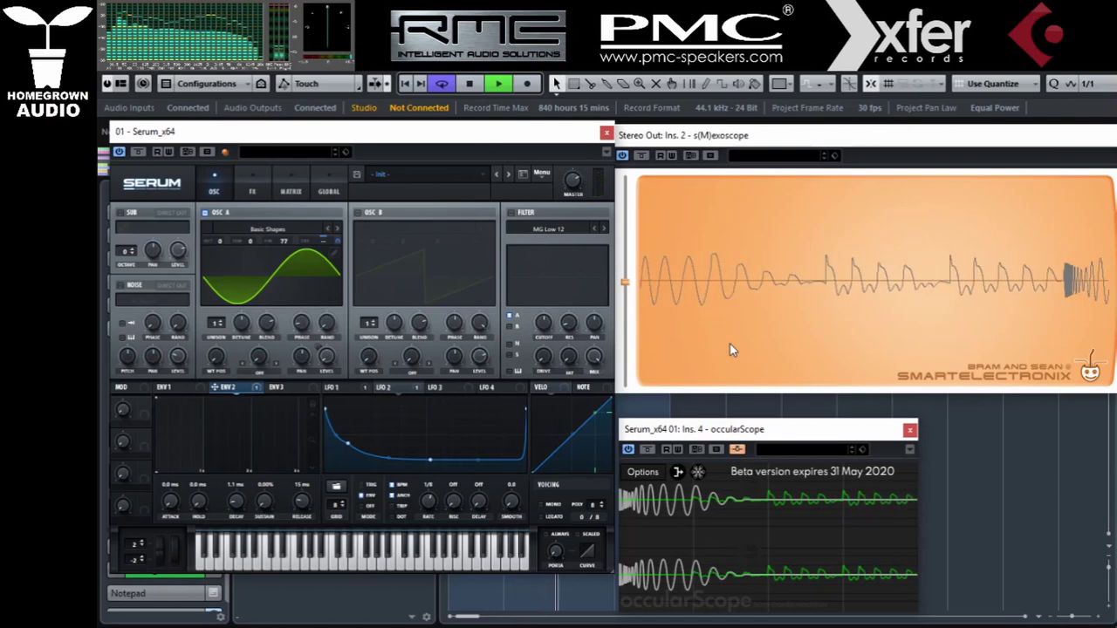
key("space")
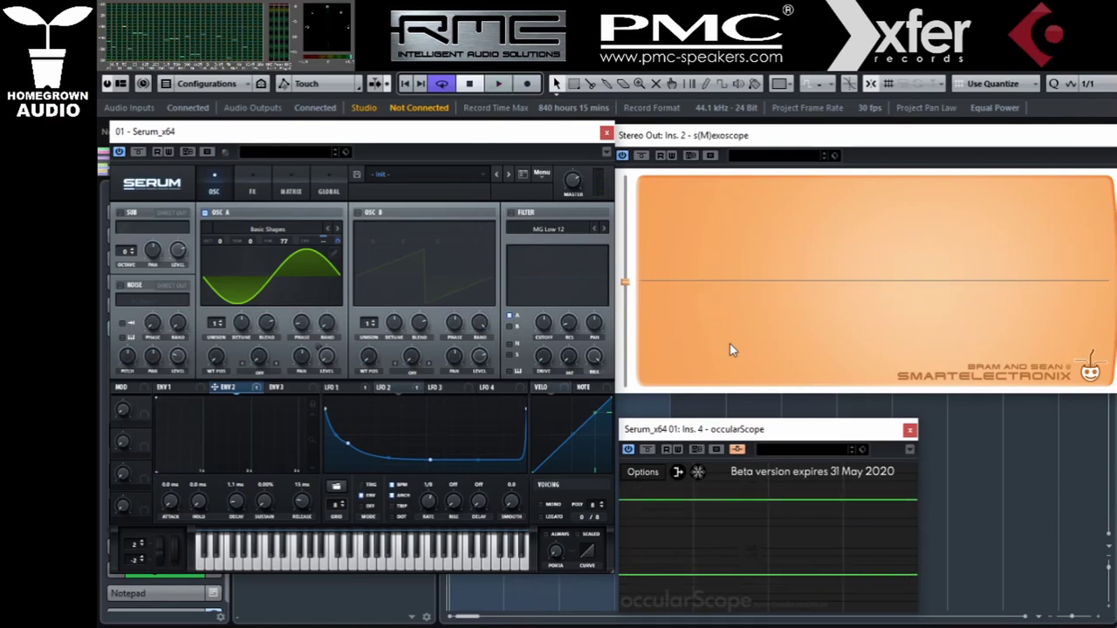
- Close the Serum window and compare the kick with and without the Serum_x64 02 track by muting and unmuting it
left_click(303, 328)
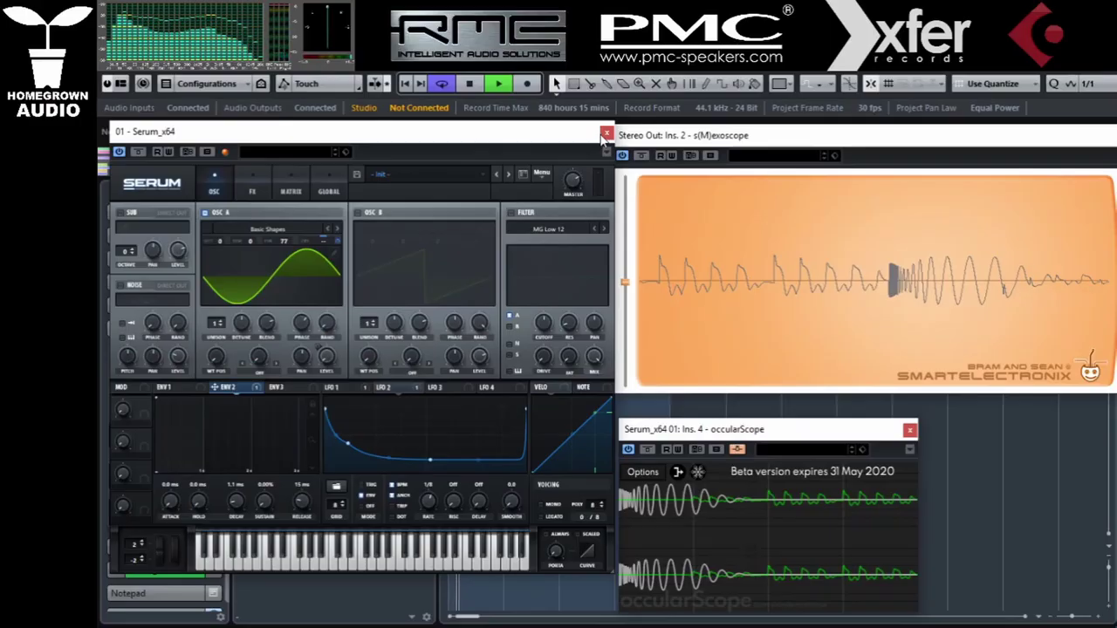
left_click(605, 135)
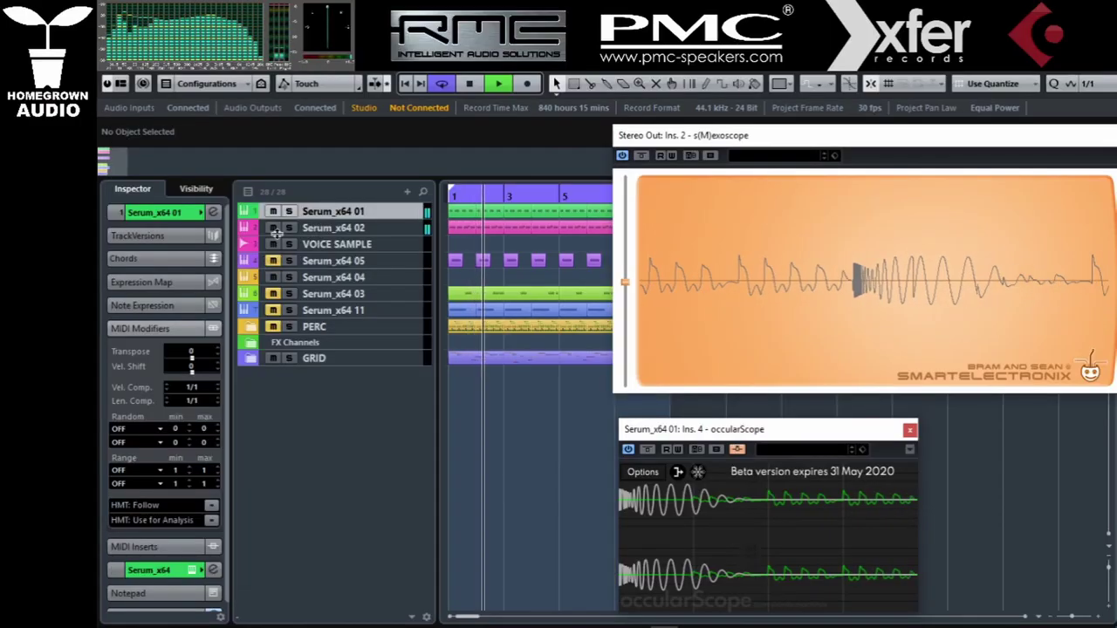
left_click(274, 228)
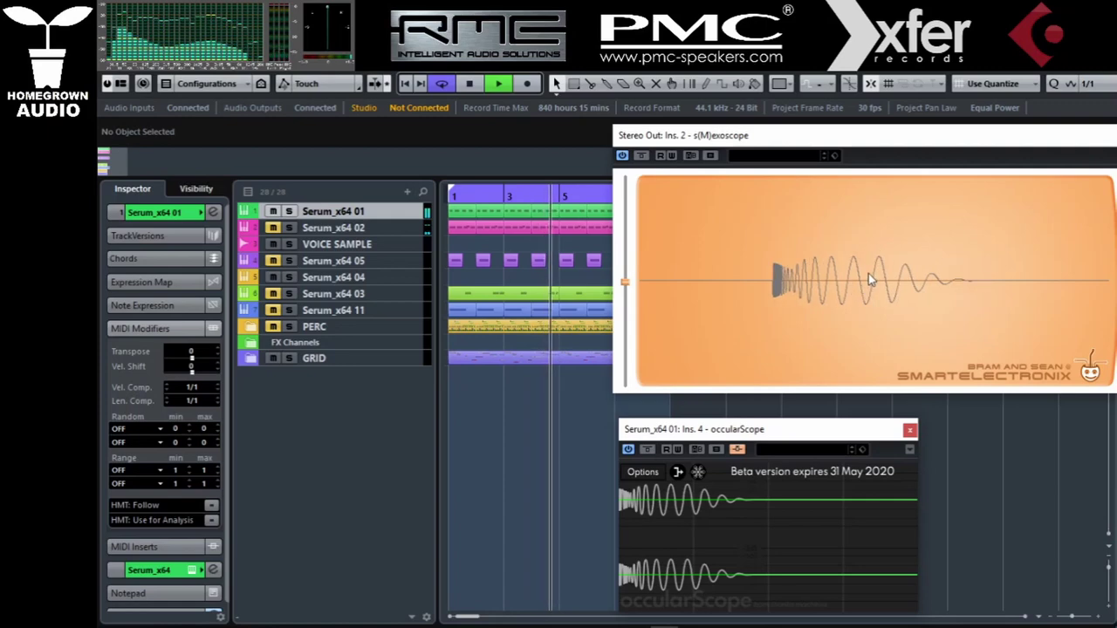
left_click(274, 228)
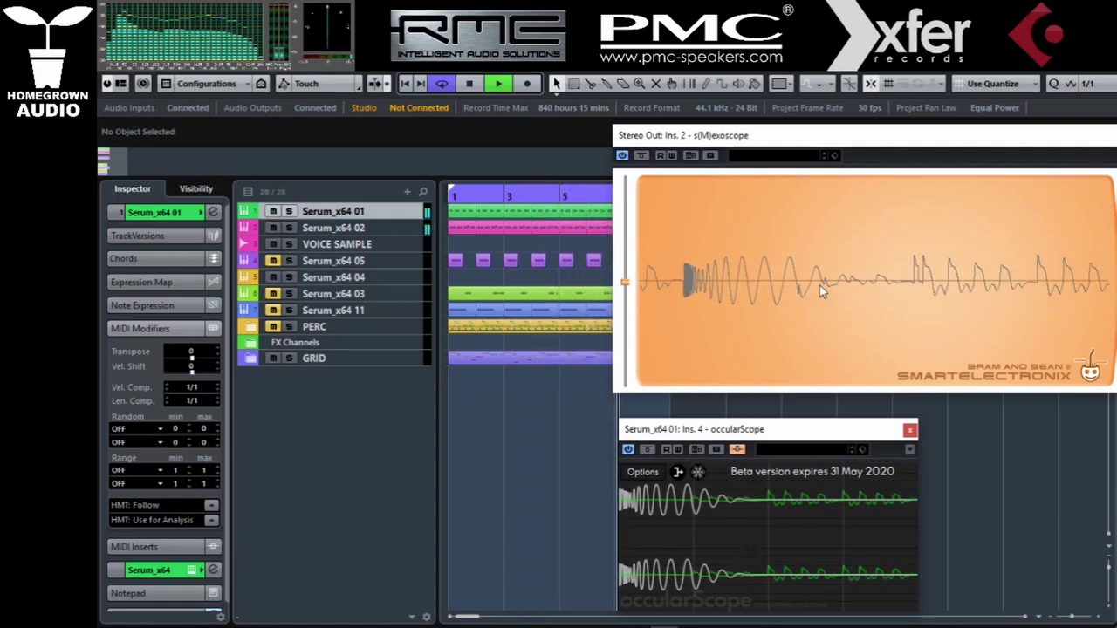
key("space")
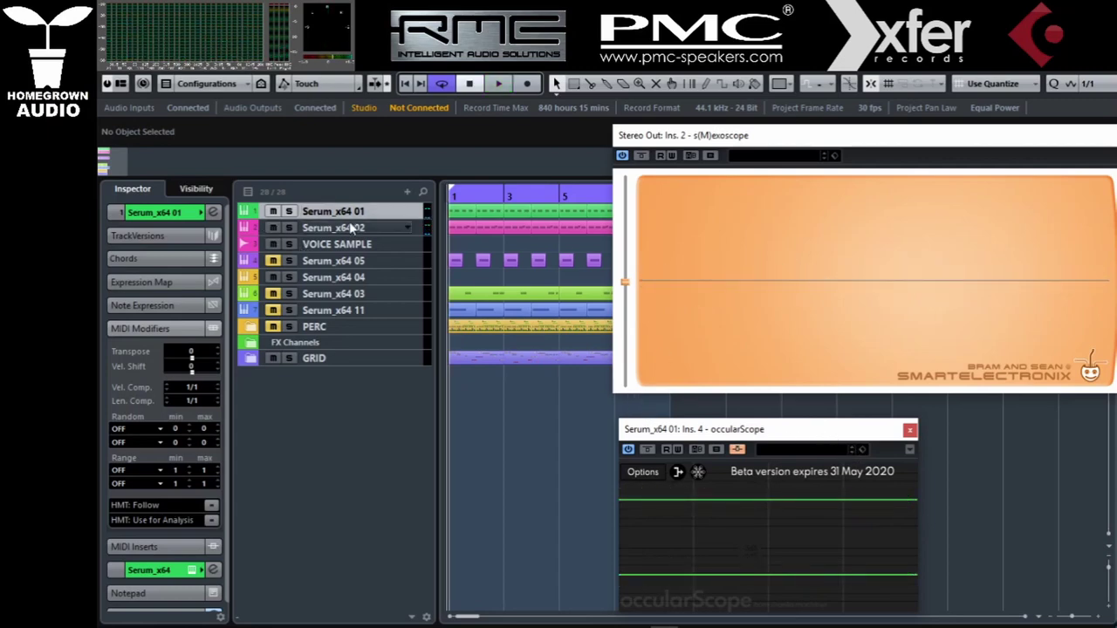
- Reopen the kick track's Serum instrument and sweep oscillator A's phase during playback to find the range in phase with the bass
left_click(211, 571)
left_click_drag(301, 324, 301, 409)
key("space")
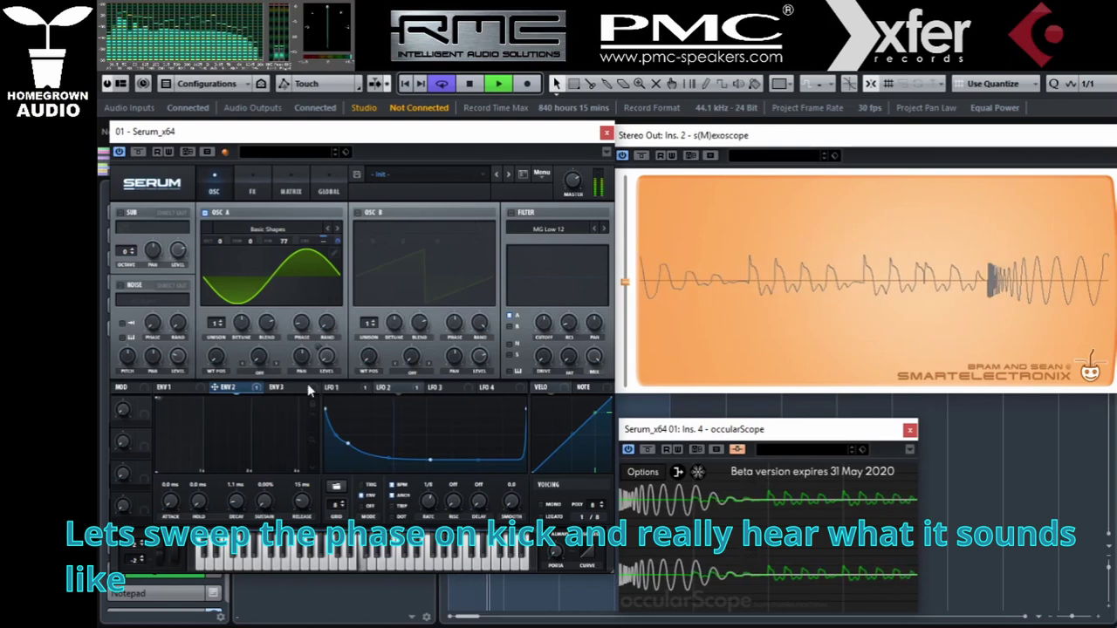
mouse_move(305, 334)
left_mouse_down()
mouse_move(295, 258)
mouse_move(318, 218)
mouse_move(300, 274)
mouse_move(301, 345)
left_mouse_up()
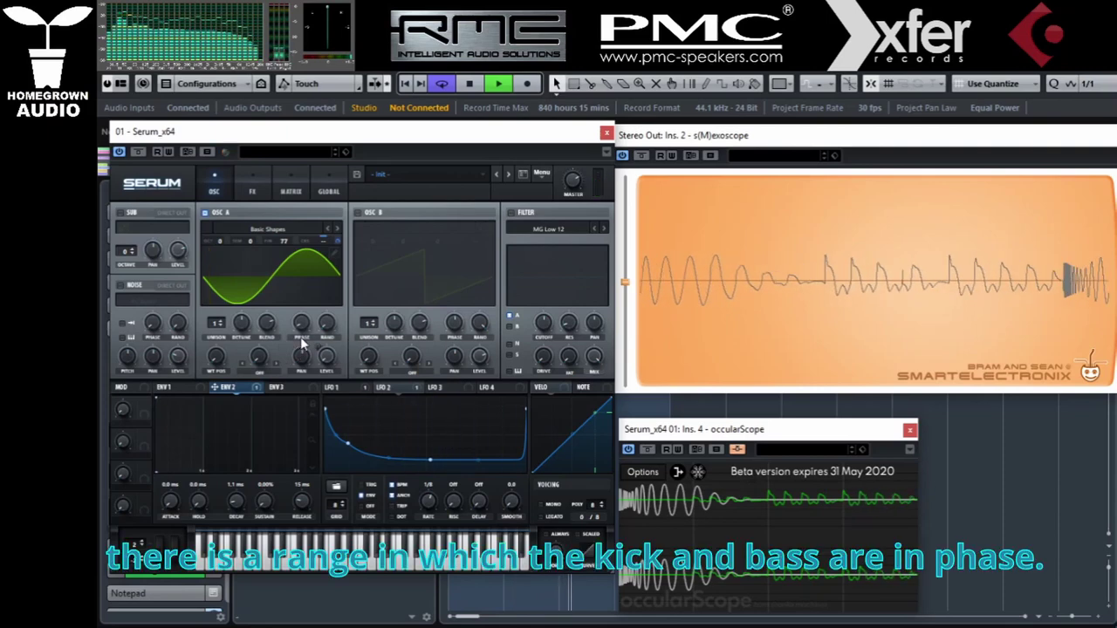
mouse_move(302, 340)
left_mouse_down()
mouse_move(310, 280)
mouse_move(298, 338)
mouse_move(302, 313)
left_mouse_up()
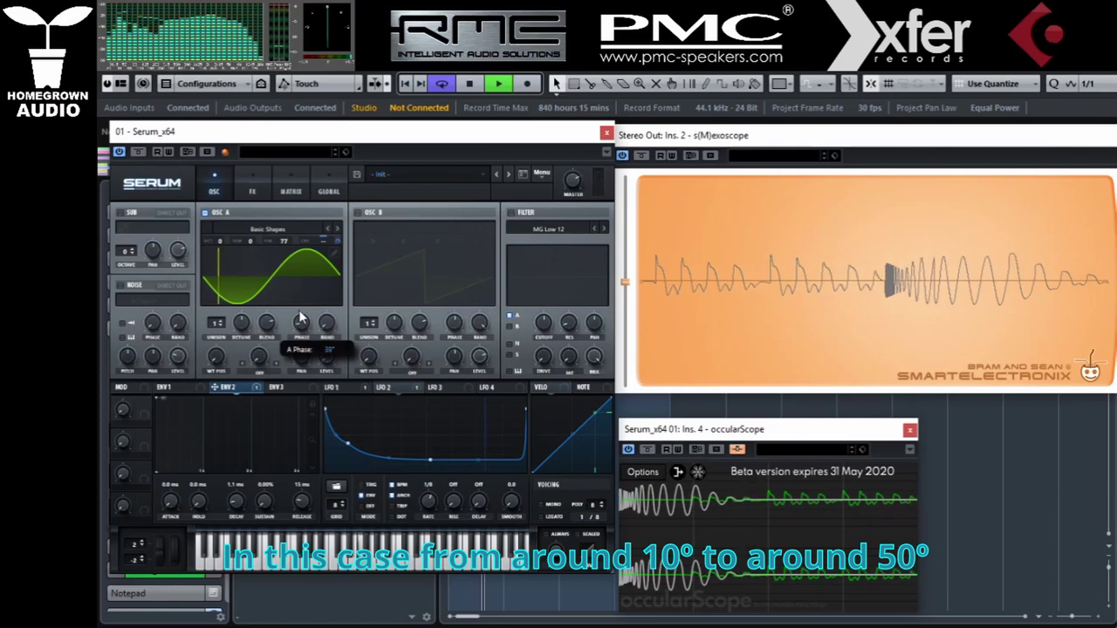
left_click_drag(300, 321, 314, 323)
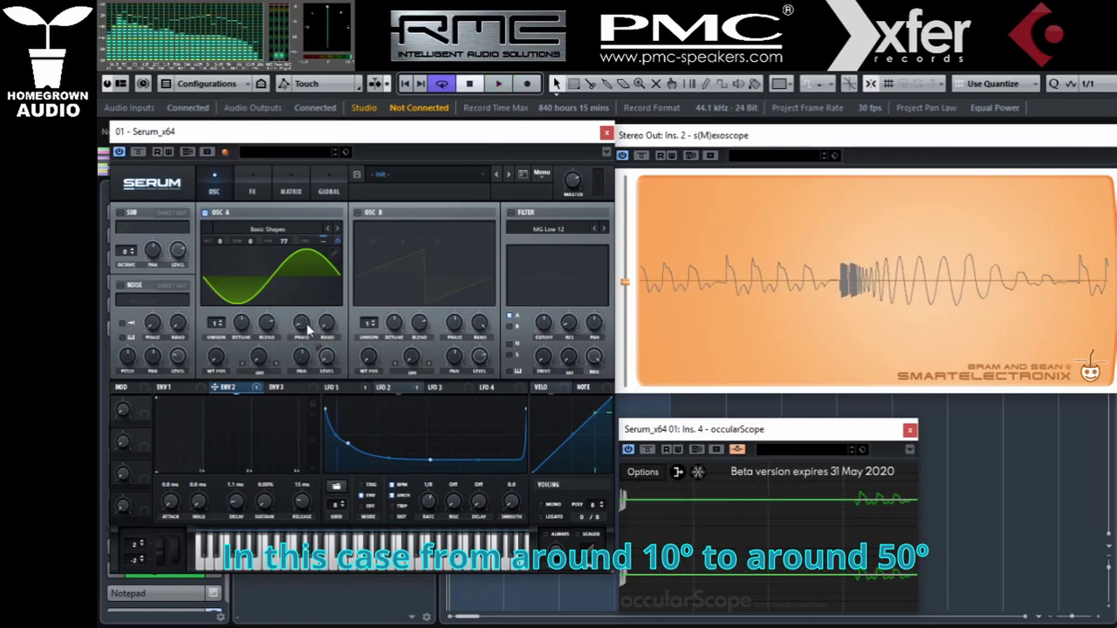
- Close the occularScope window and show the kick track's EQuilibrium analyser alongside its Serum instrument
right_click(327, 365)
left_click(336, 368)
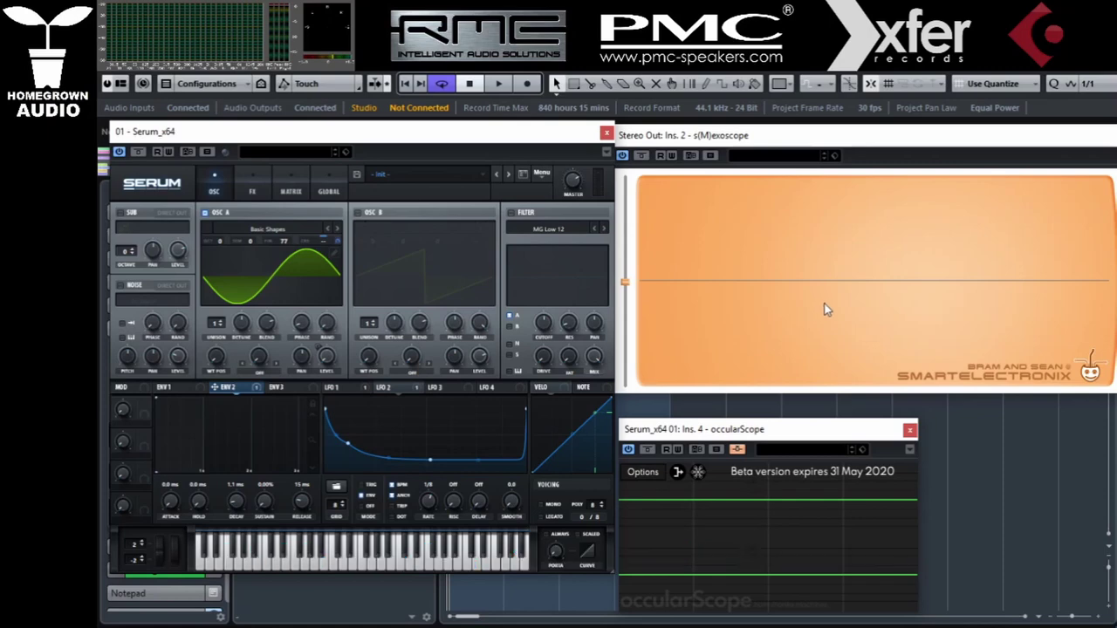
left_click(910, 431)
left_click(605, 132)
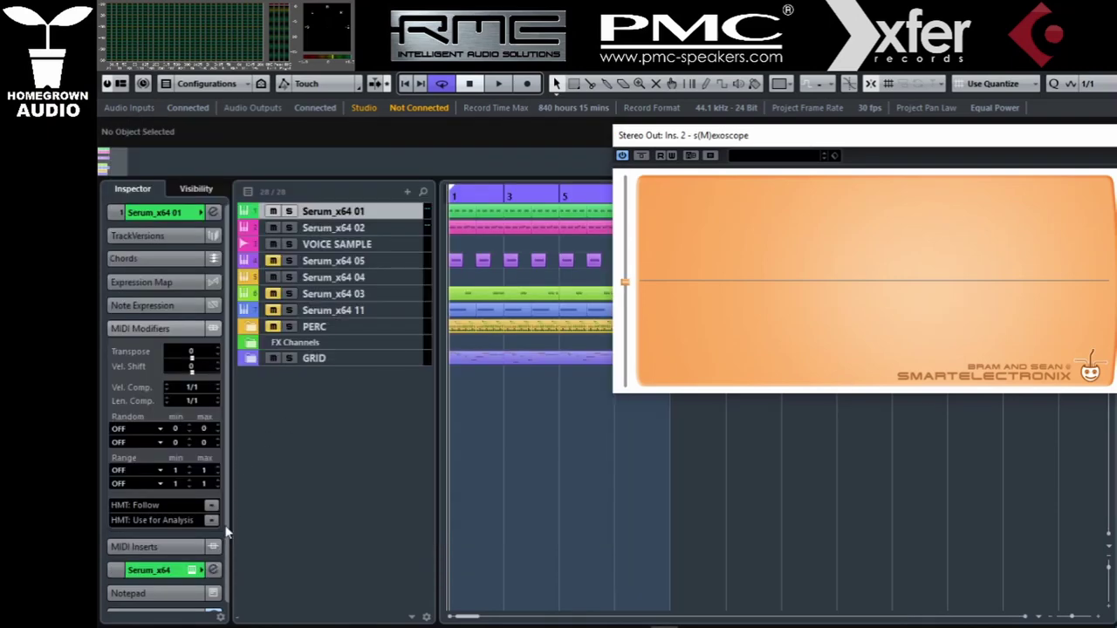
left_click(163, 565)
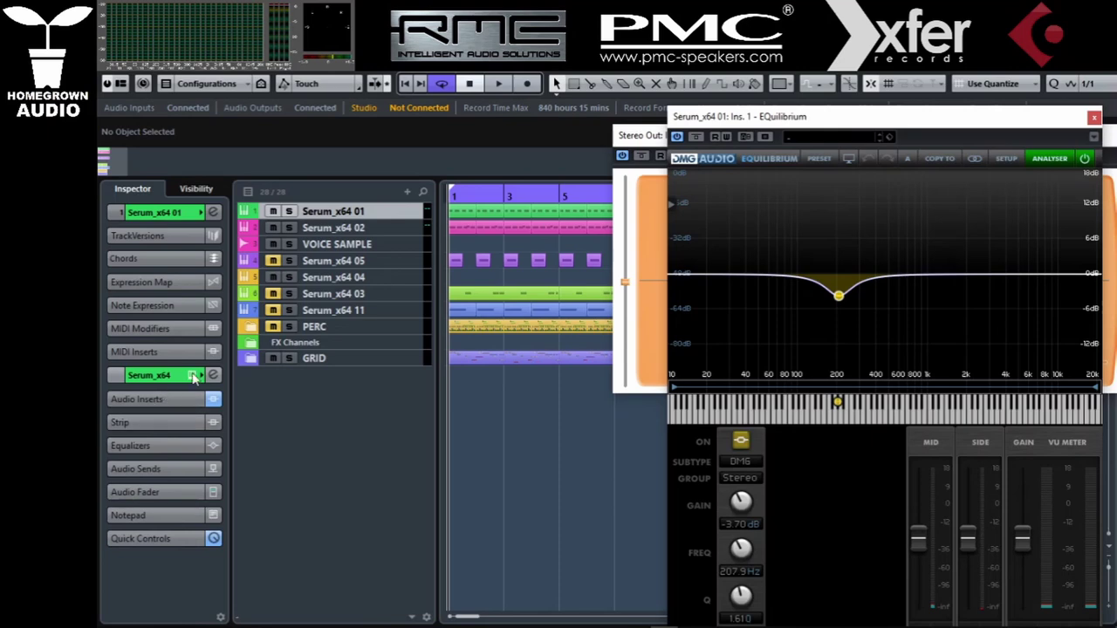
left_click(194, 375)
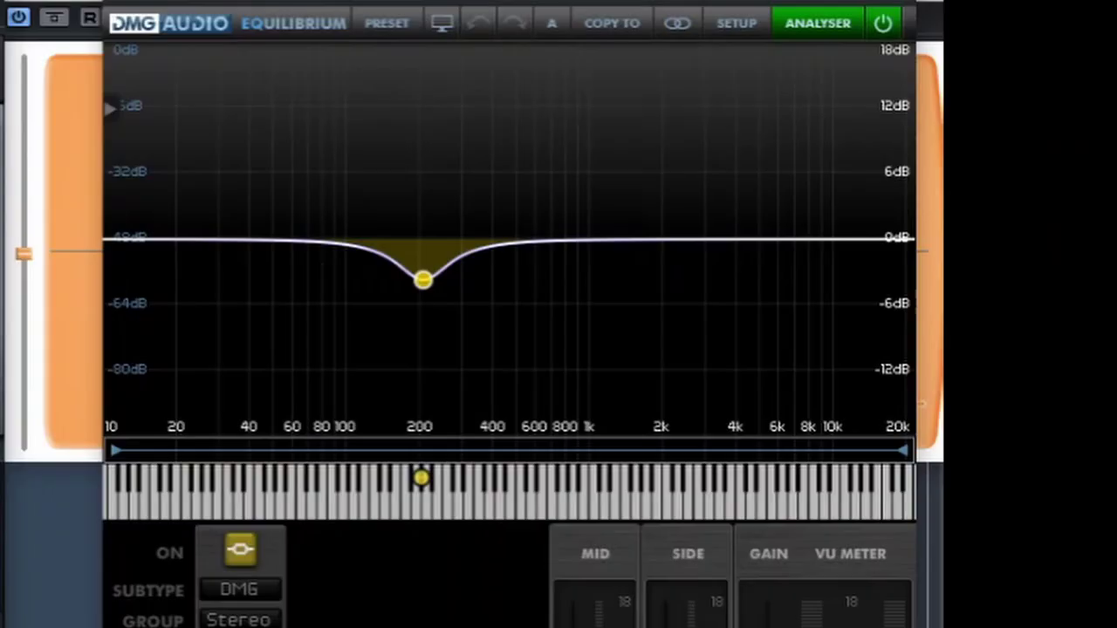
key("space")
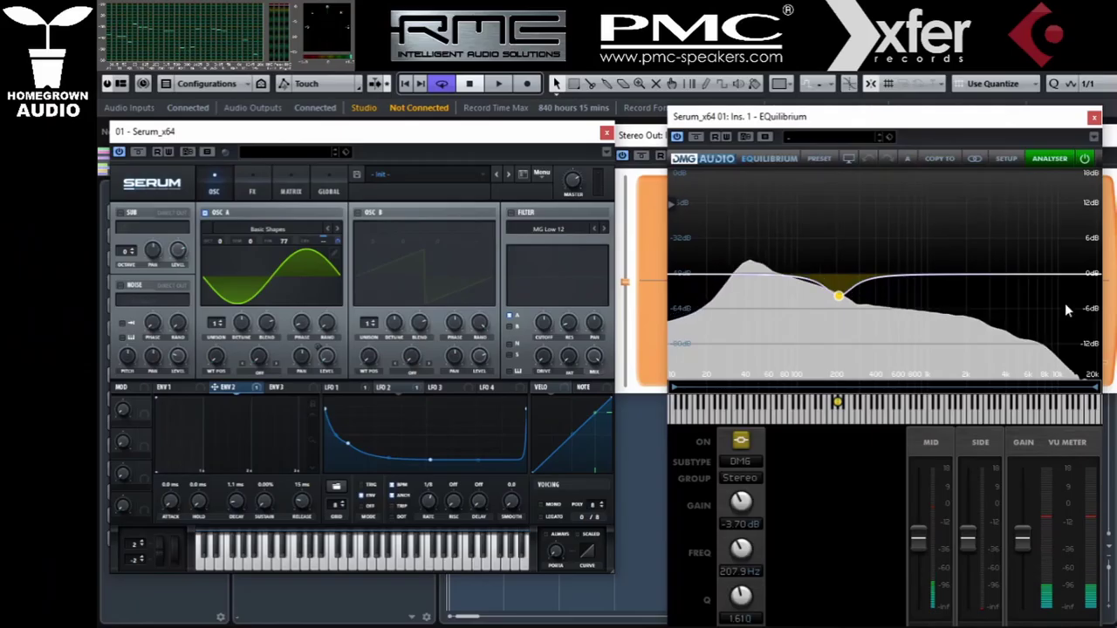
- Raise envelope 2's modulation amount on oscillator A's coarse pitch during playback, and lower it again
key("space")
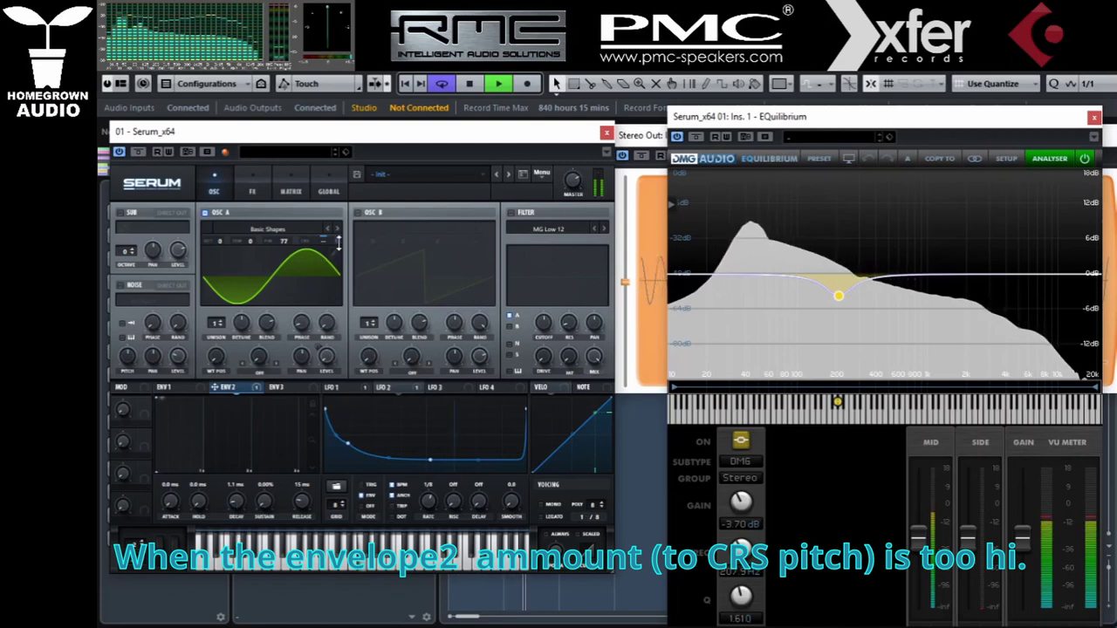
left_click_drag(337, 242, 345, 191)
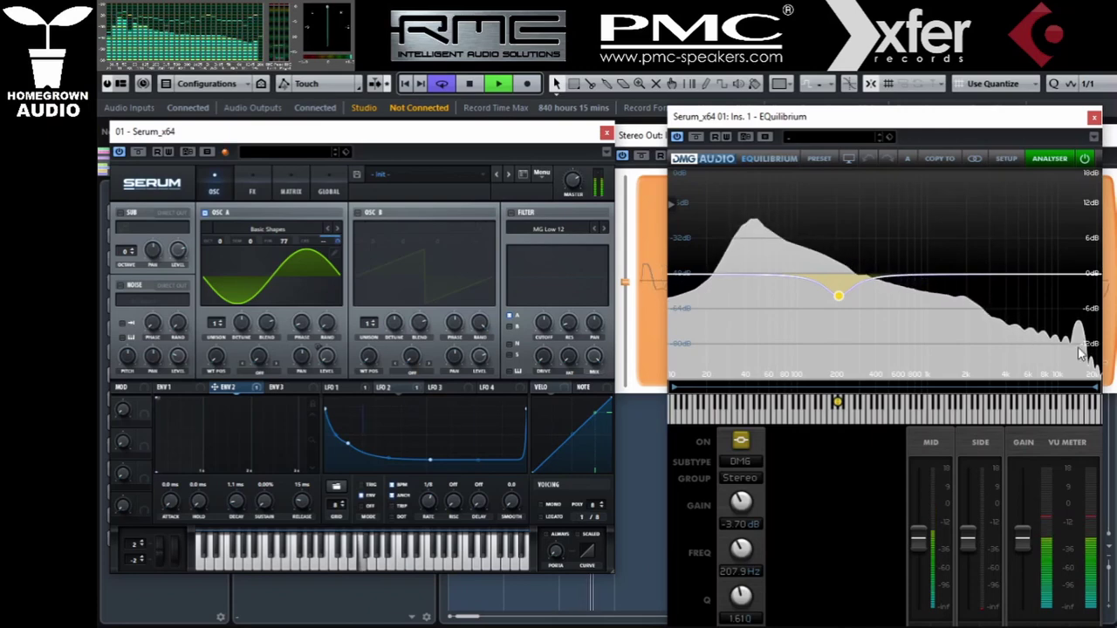
key("space")
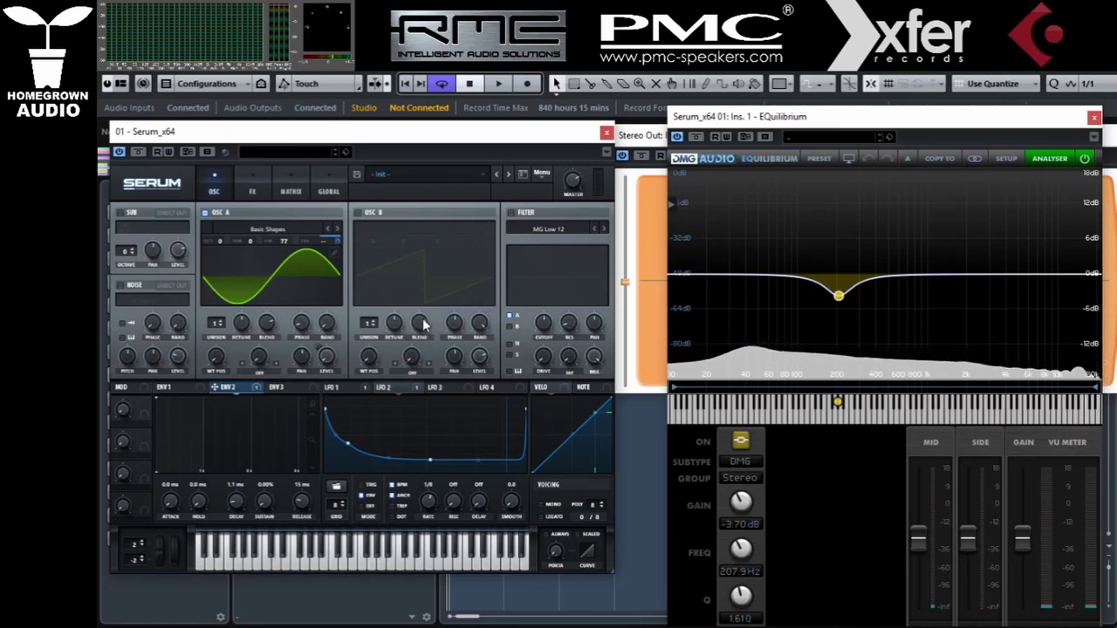
right_click(321, 243)
left_click(326, 243)
right_click(329, 243)
left_click(154, 561)
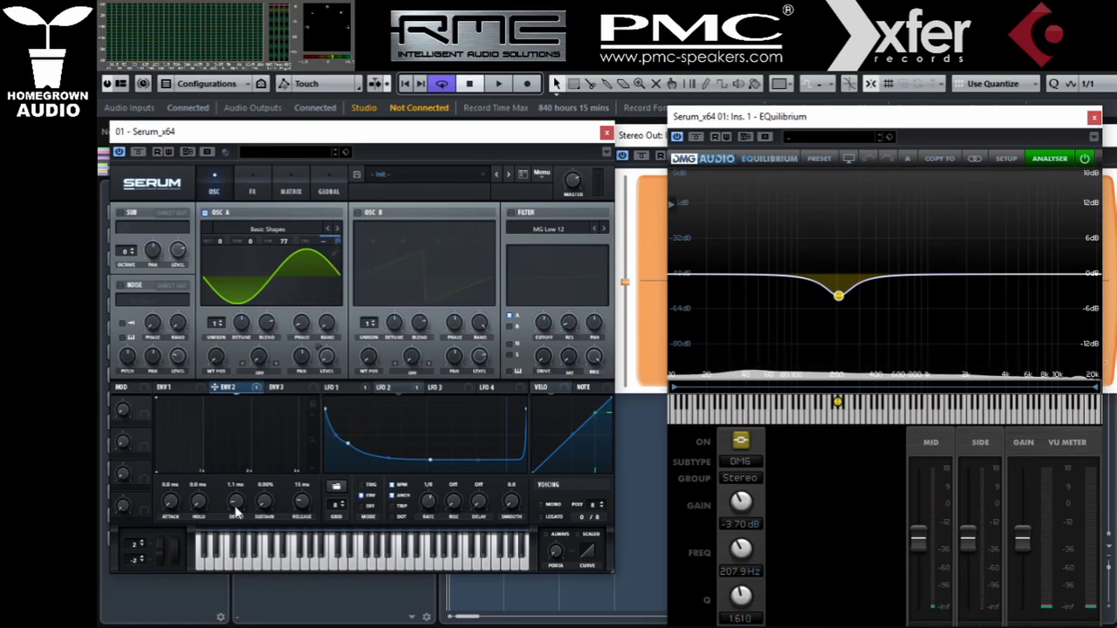
key("space")
left_click_drag(338, 253, 330, 373)
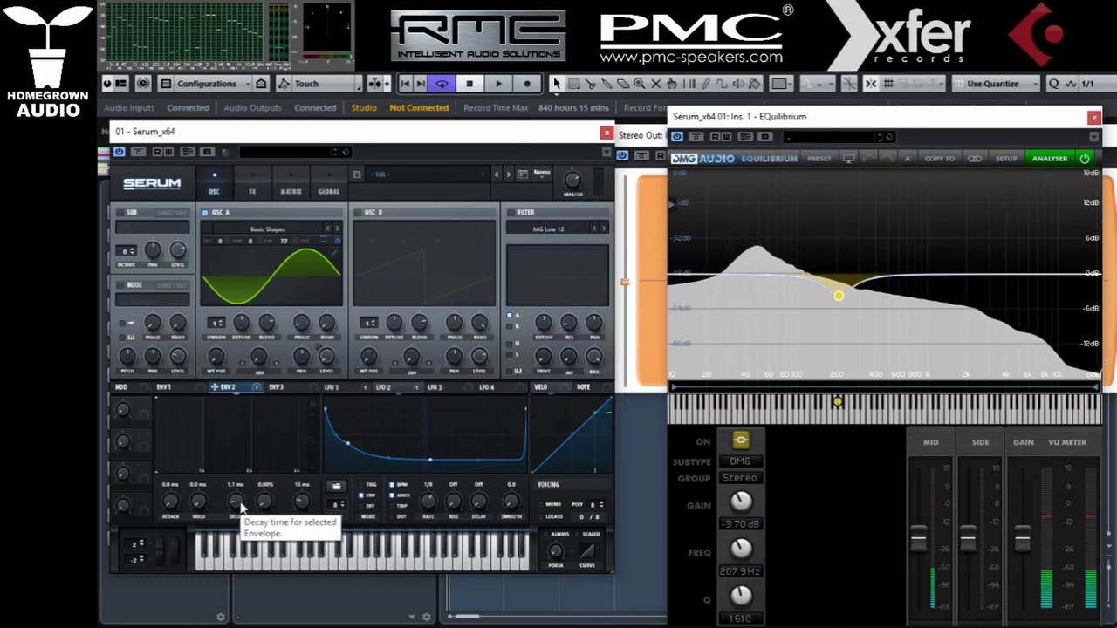
- Try longer and shorter envelope 2 decay times against the kick, including 15 ms, and settle on 1.1 ms
left_click_drag(242, 508, 239, 518)
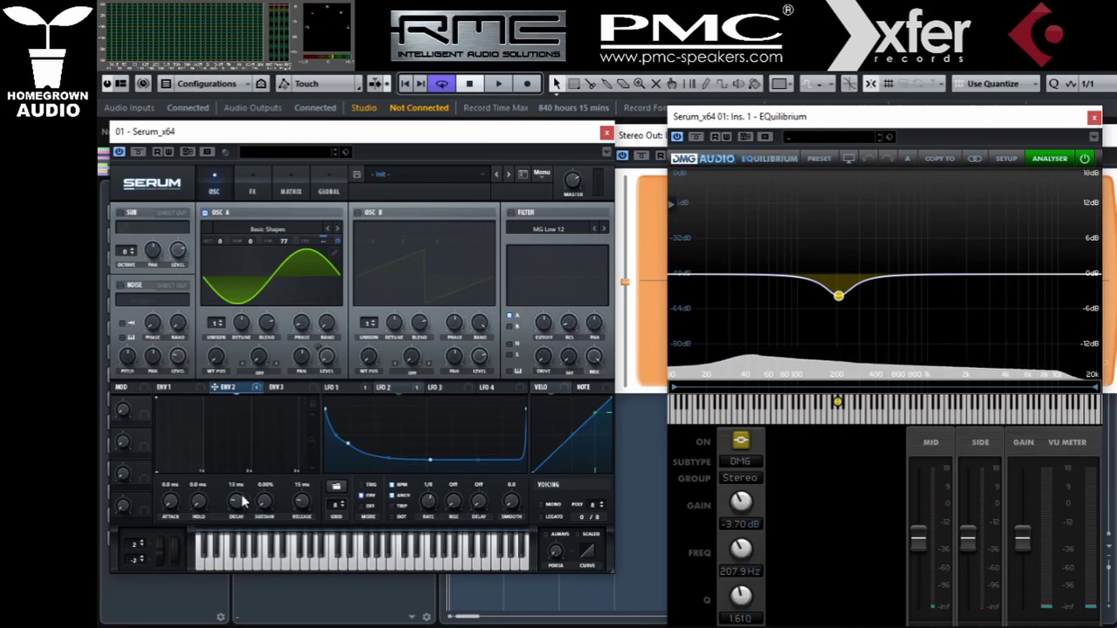
key("space")
left_click_drag(236, 505, 235, 517)
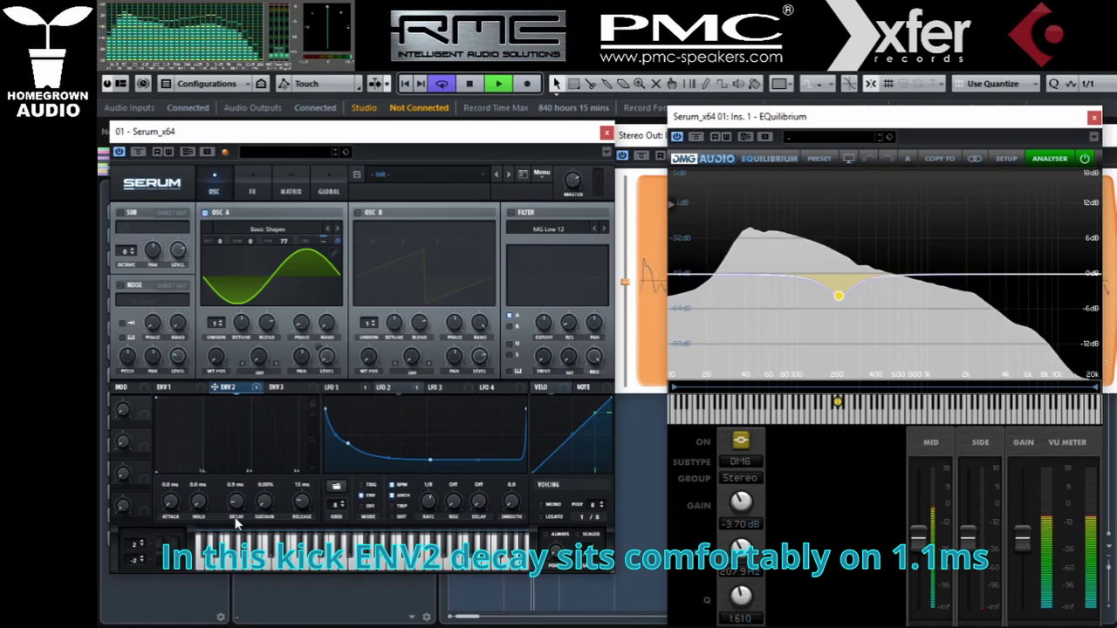
left_click_drag(235, 517, 234, 515)
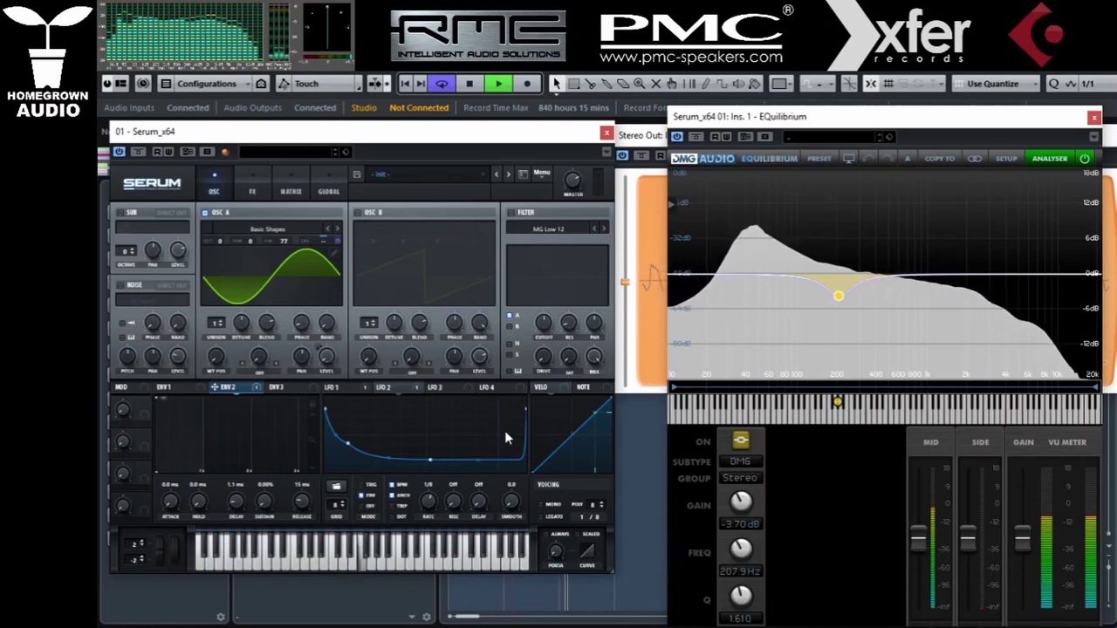
- Bring the s(M)exoscope to the front, stop playback, and review the LFO 1 and envelope 2 settings in Serum
left_click(652, 140)
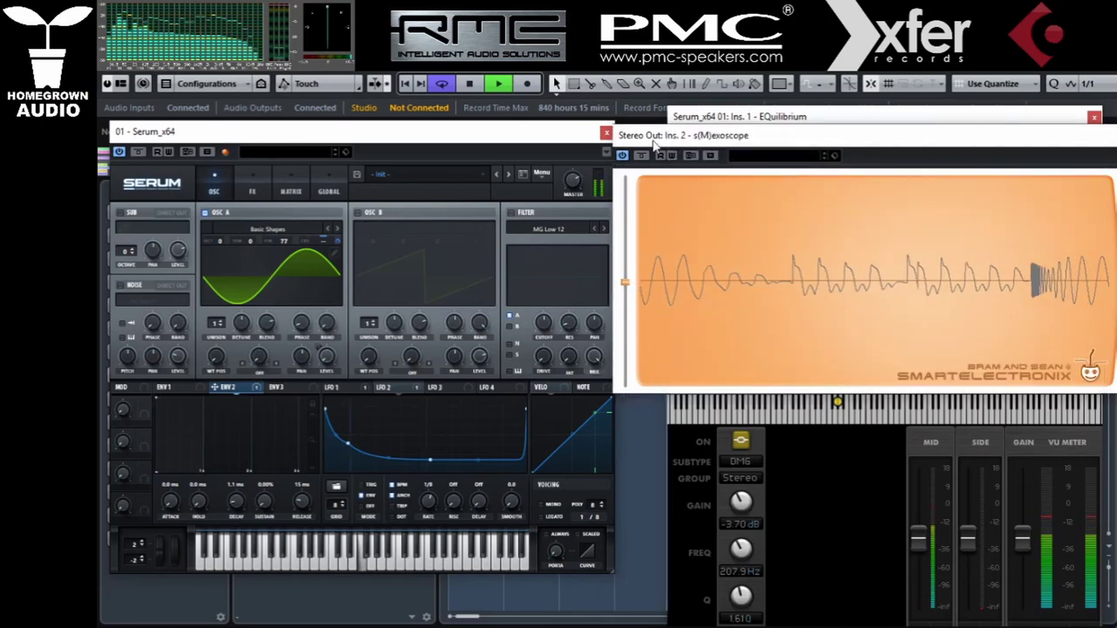
key("space")
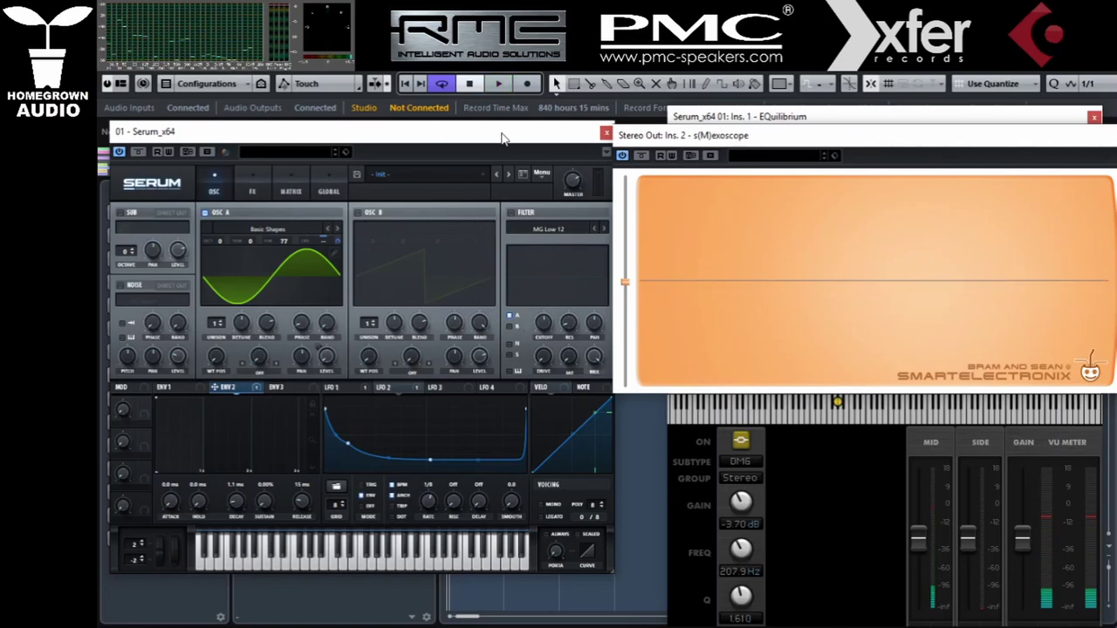
left_click(503, 134)
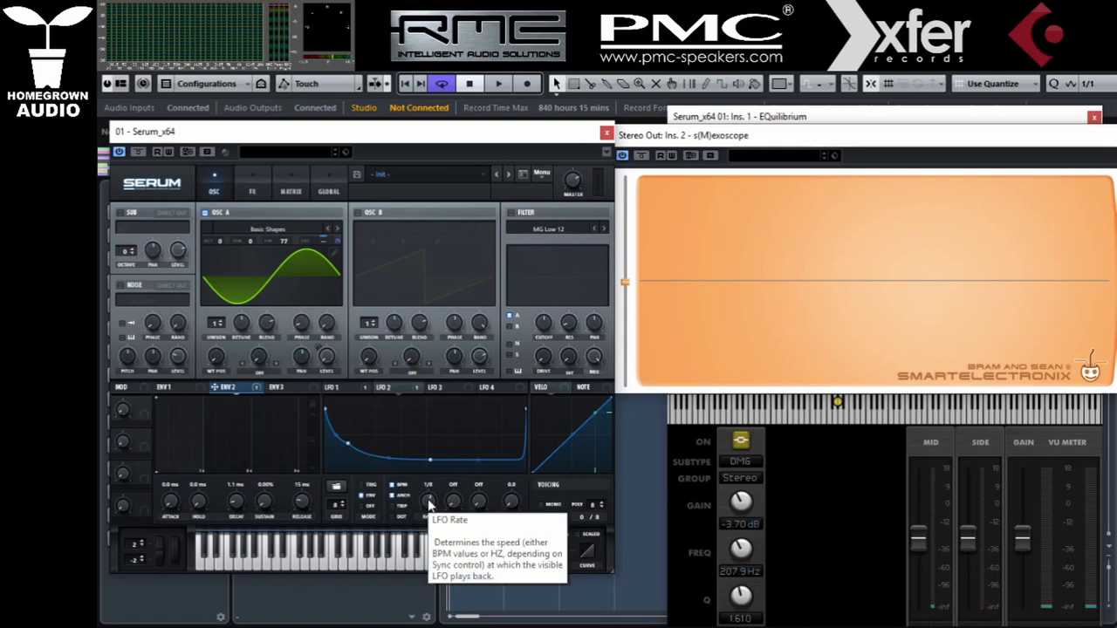
left_click(352, 389)
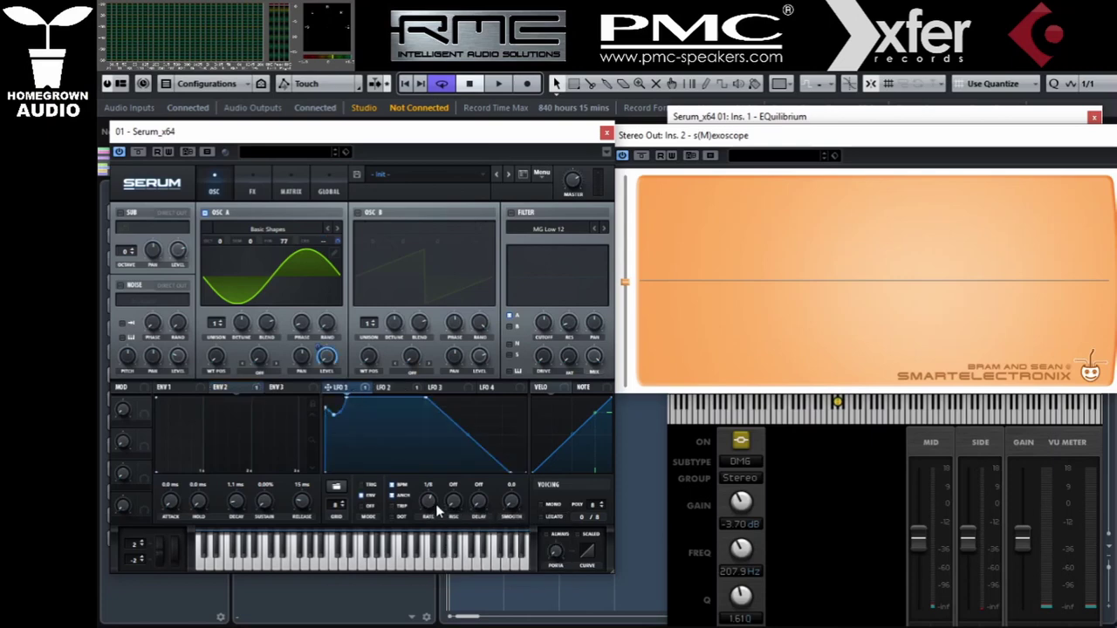
left_click(239, 393)
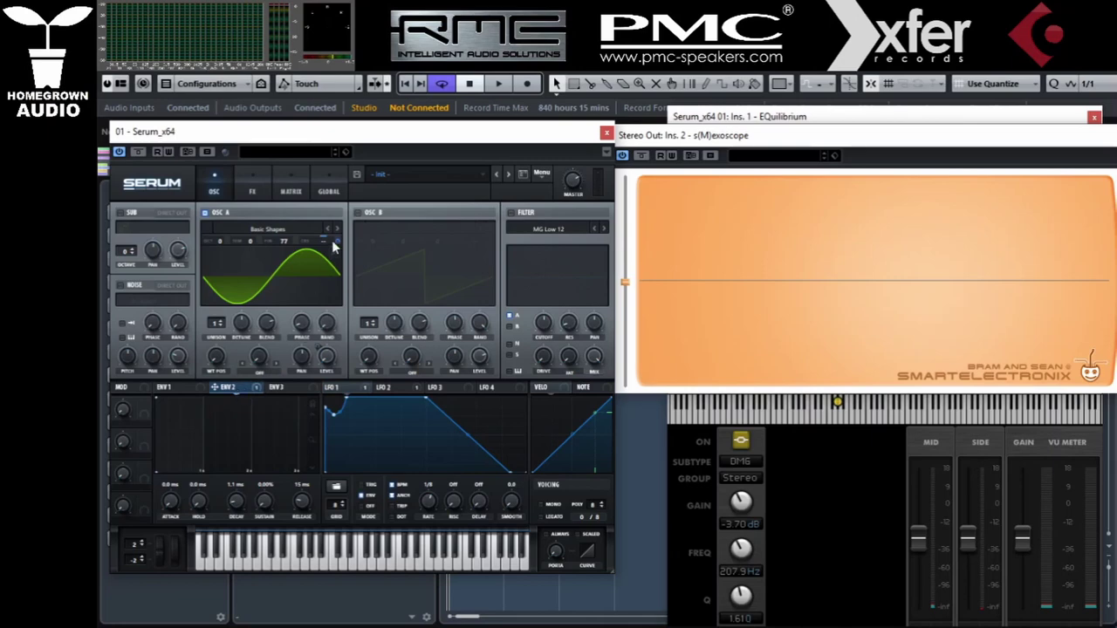
- Bring the kick's EQuilibrium window to the front and start playback to watch its analyser
left_click(291, 187)
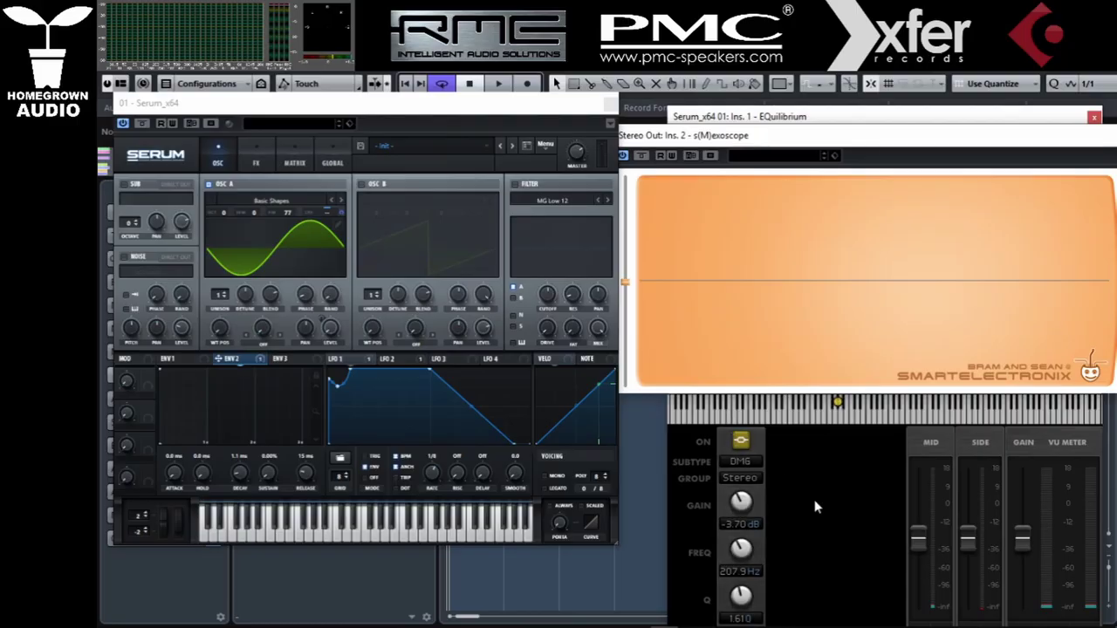
left_click(815, 506)
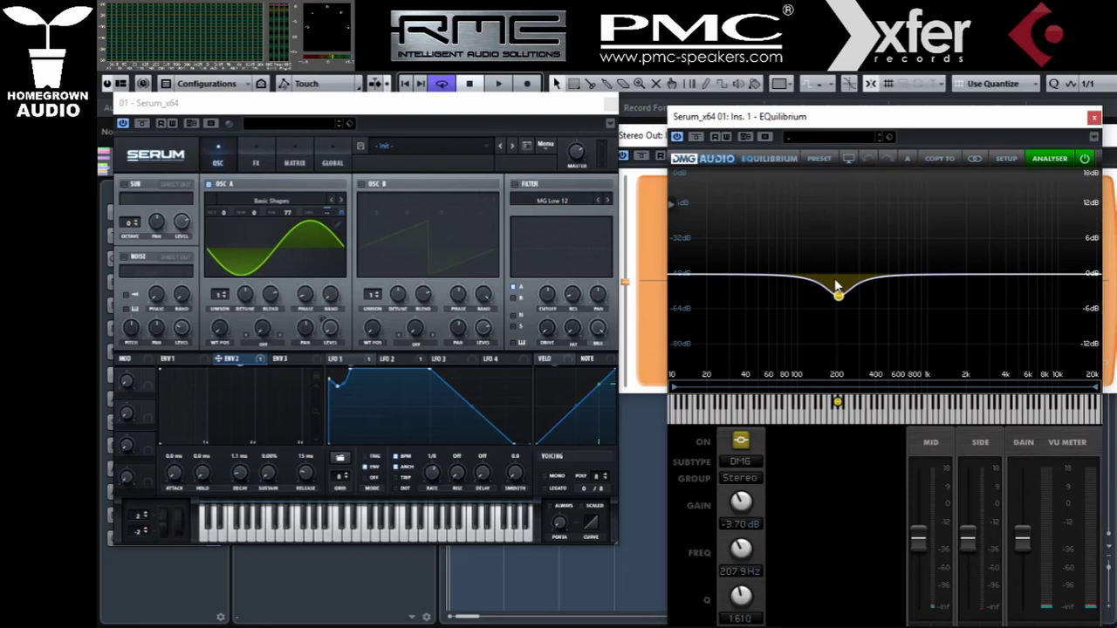
key("space")
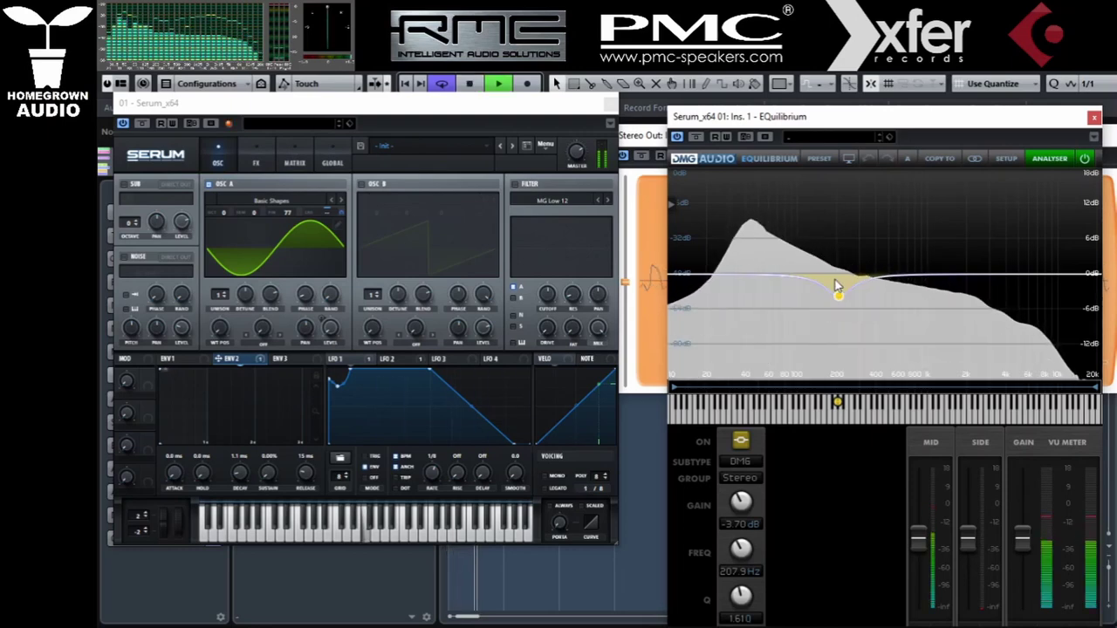
- Compare the kick with its 207.9 Hz peak band bypassed and enabled, and set the band to -3.06 dB at 202.4 Hz
mouse_move(838, 298)
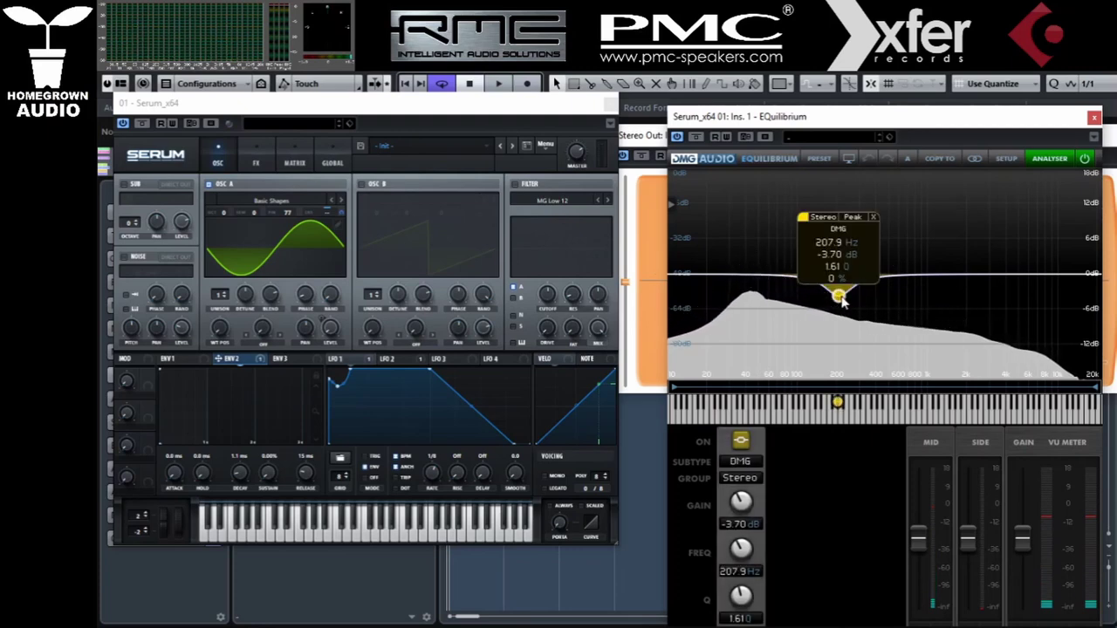
double_click(839, 296)
key("space")
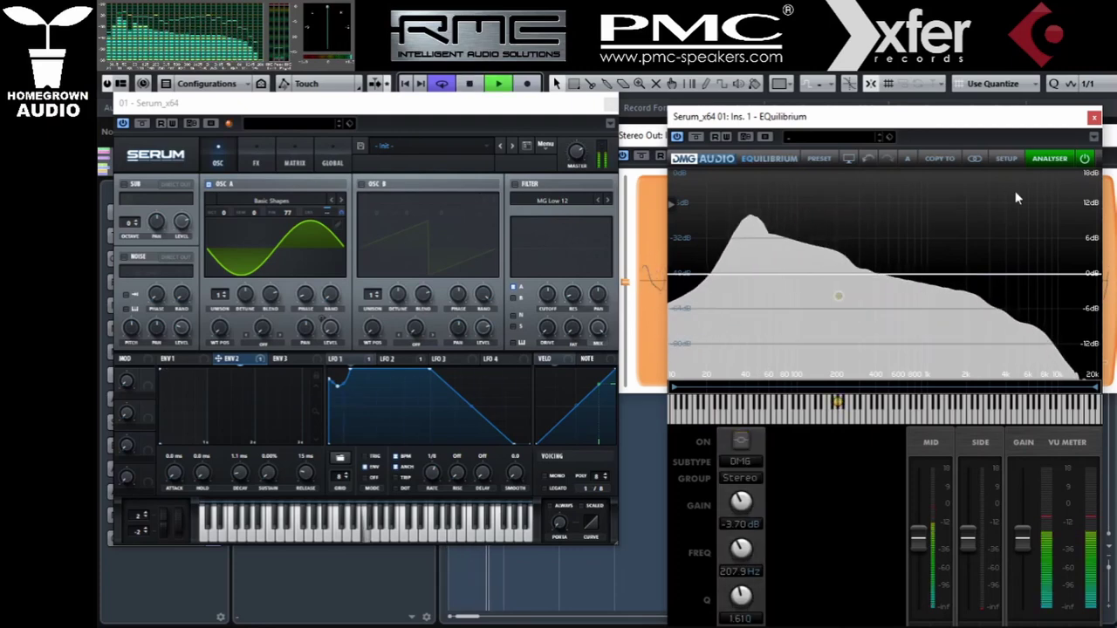
mouse_move(840, 297)
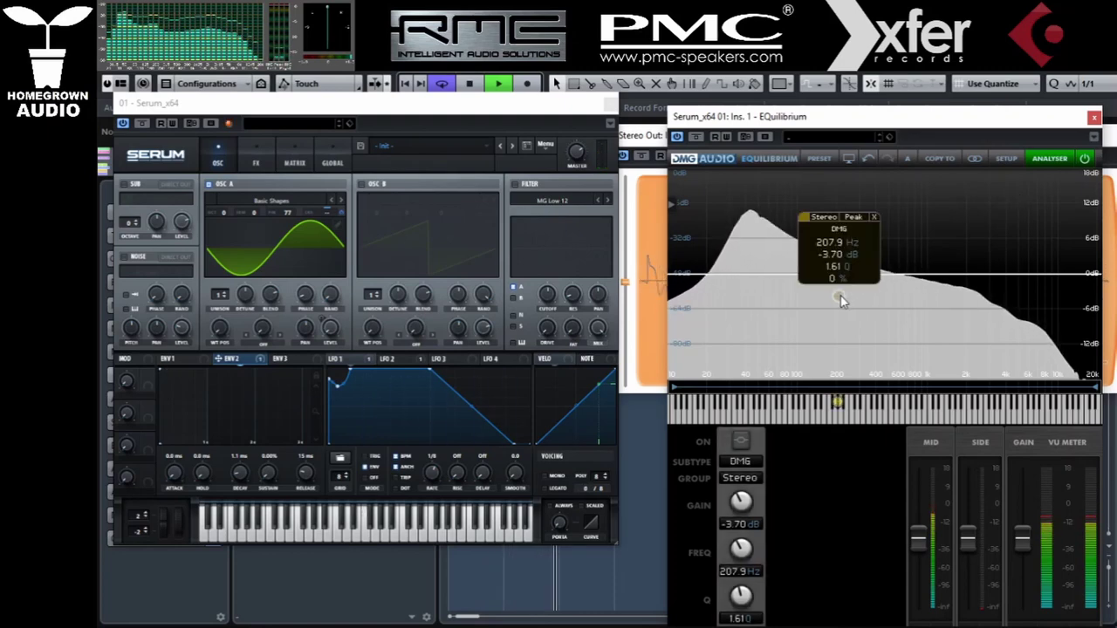
left_click(841, 298)
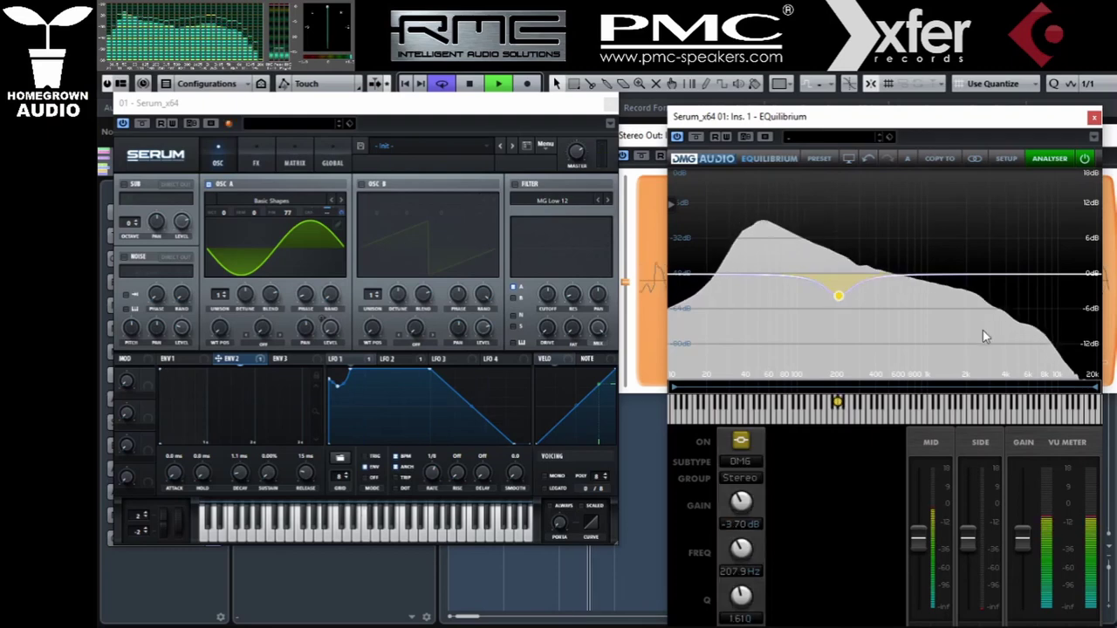
mouse_move(837, 301)
left_mouse_down()
mouse_move(835, 251)
mouse_move(829, 311)
mouse_move(837, 301)
left_mouse_up()
- Switch to the DIGICheck Totalyser to view the output spectrum, return to Cubase and stop playback
left_click(692, 617)
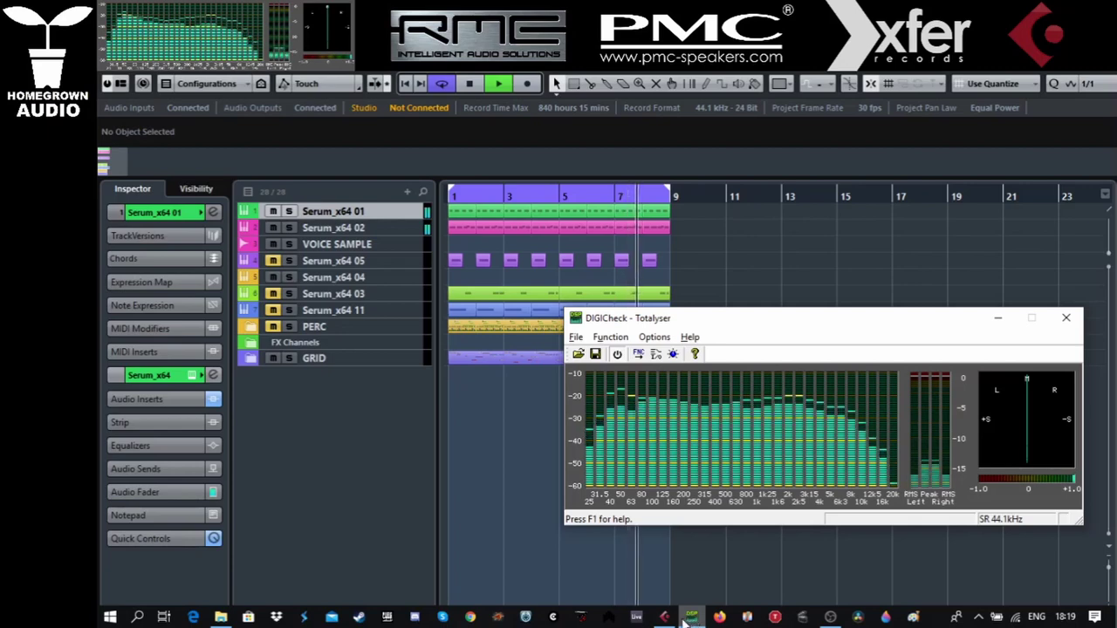
left_click(665, 617)
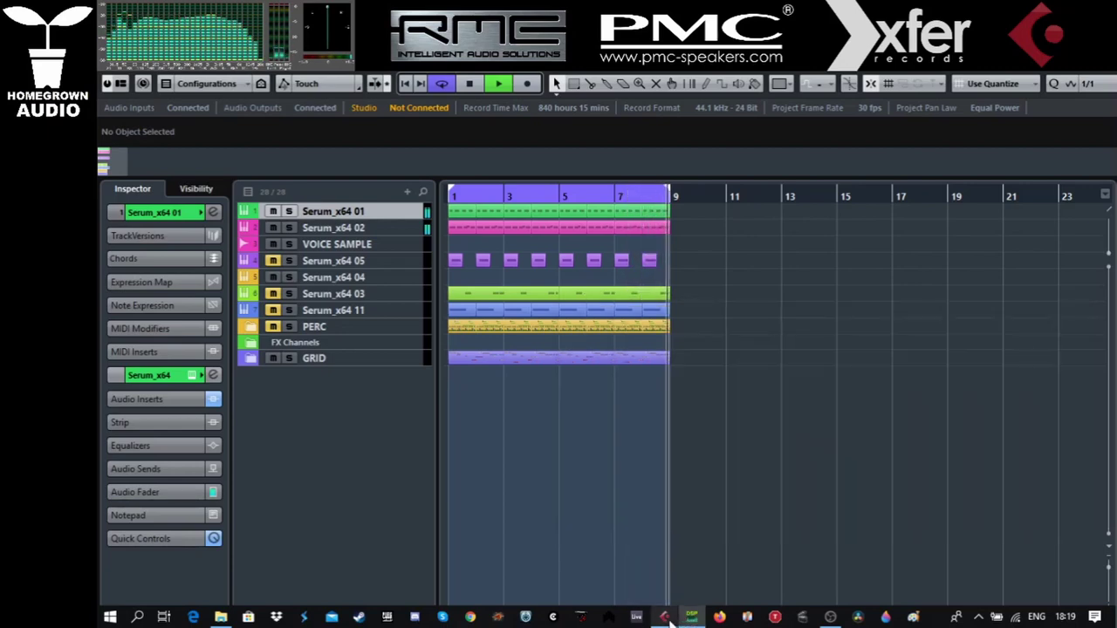
key("space")
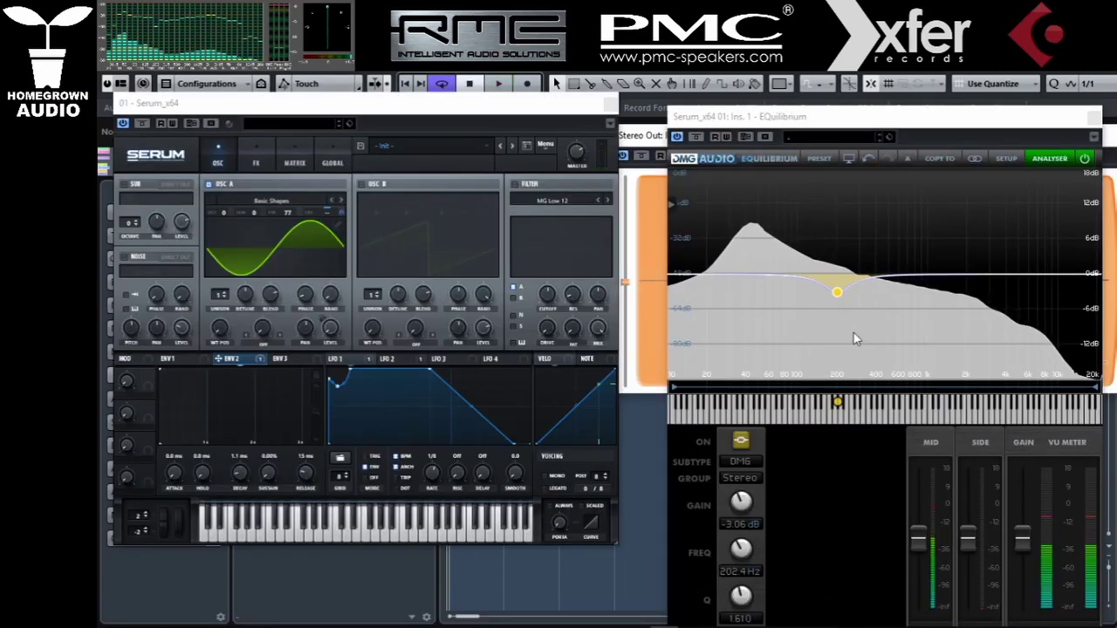
- Close the kick's EQuilibrium and Serum windows and open the channel settings of the Serum_x64 02 bass track
left_click(1095, 118)
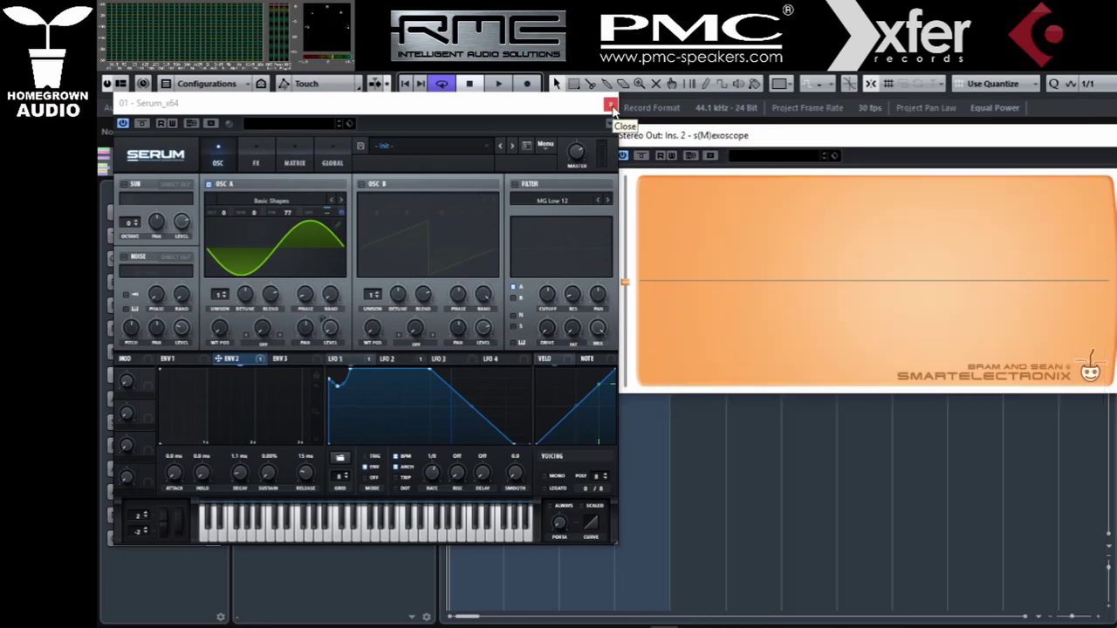
left_click(611, 105)
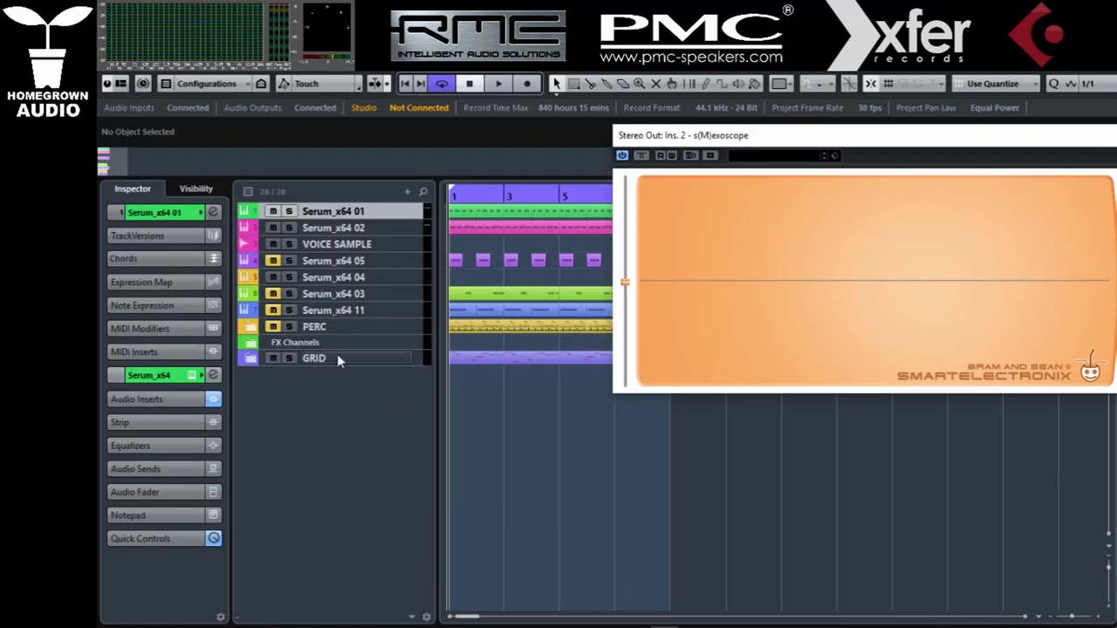
left_click(420, 230)
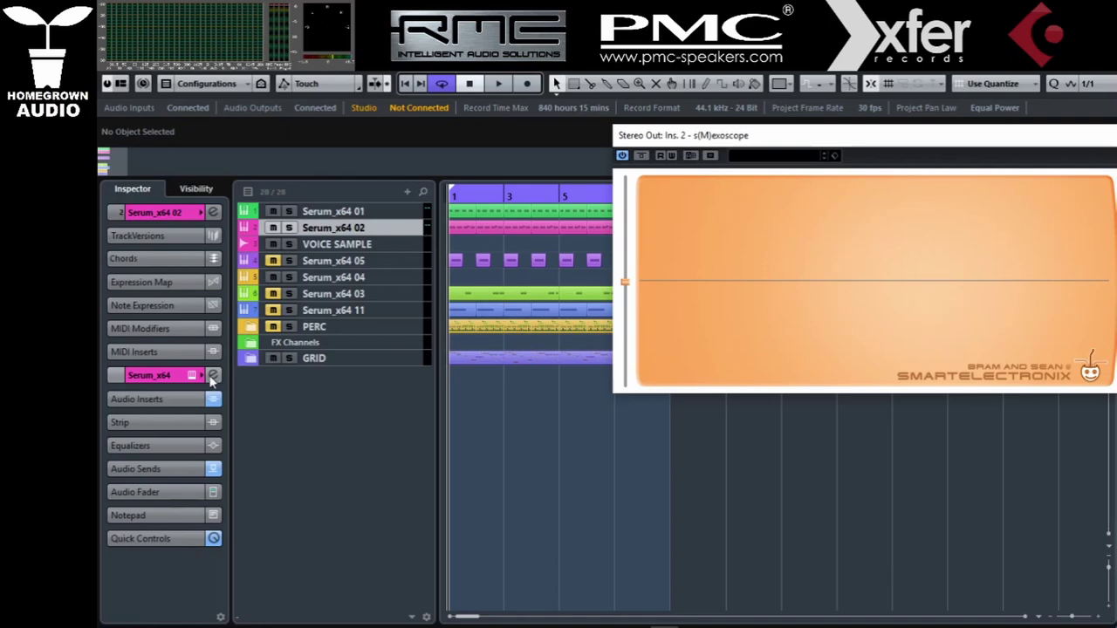
left_click(211, 375)
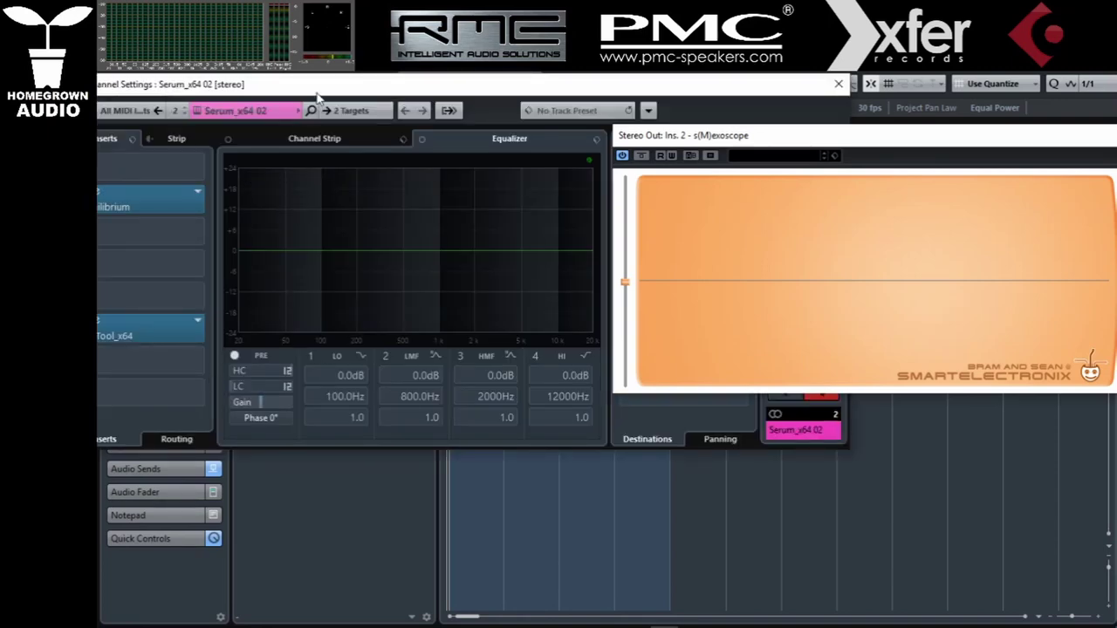
left_click_drag(317, 93, 377, 112)
- Move the bass channel's EQuilibrium to insert slot 5, directly before LFOTool_x64, and open its window
left_click_drag(197, 237, 260, 324)
left_click(219, 321)
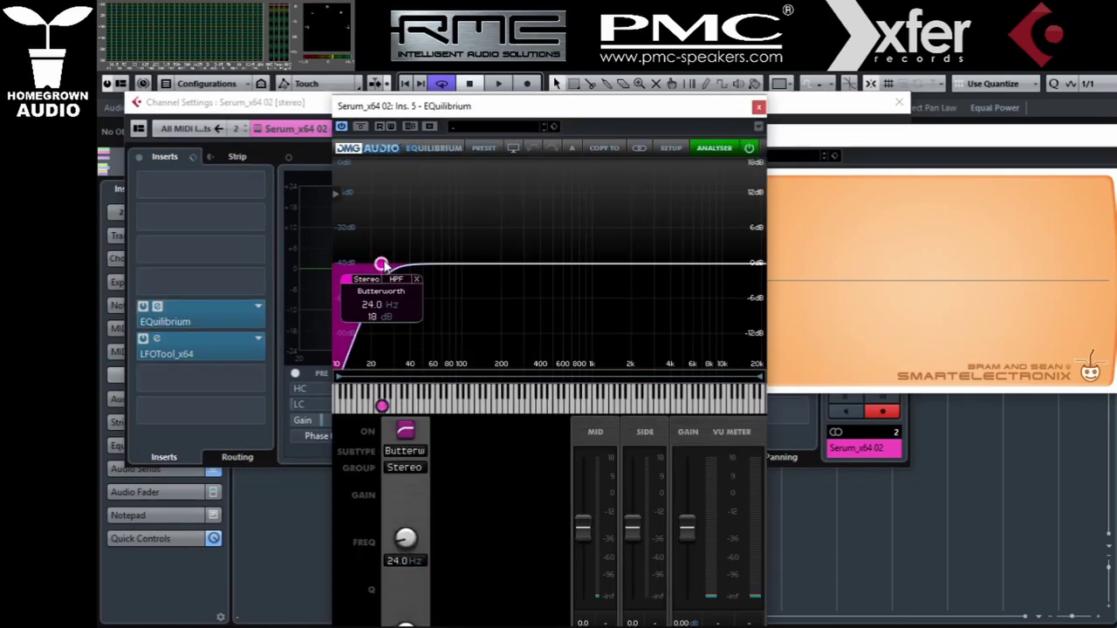
- Compare the bass with its 24 Hz high-pass filter bypassed and enabled during playback
key("space")
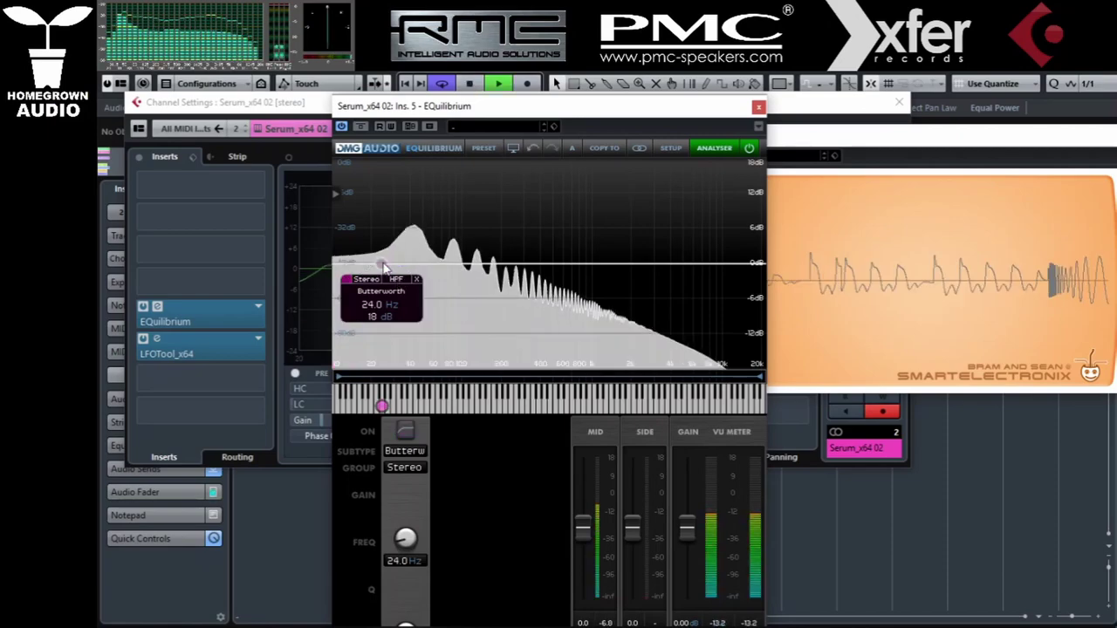
double_click(381, 264)
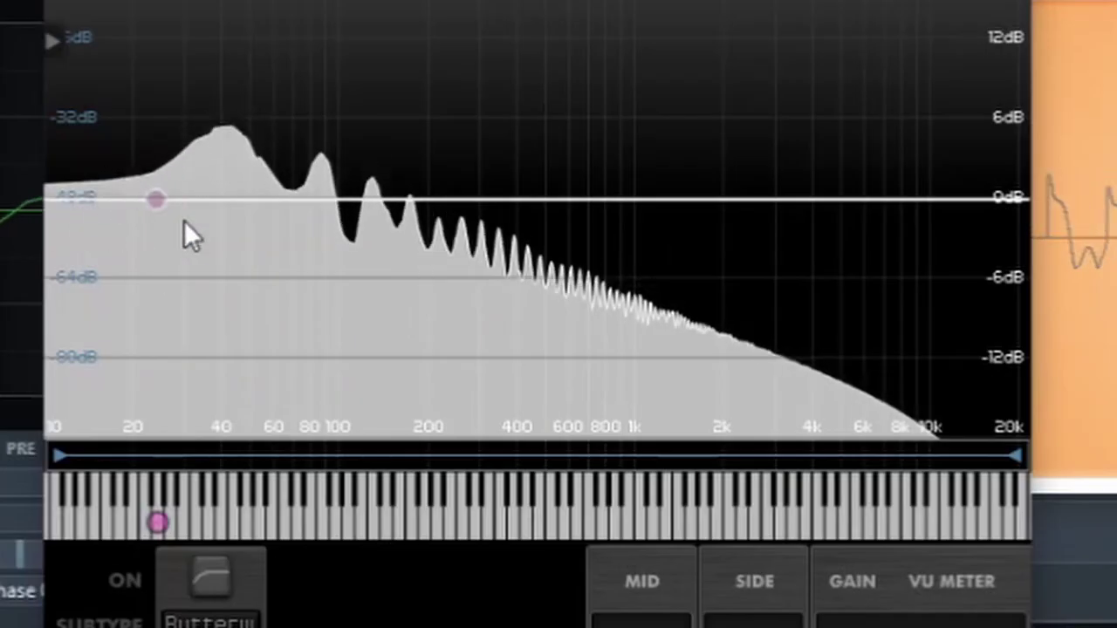
double_click(156, 200)
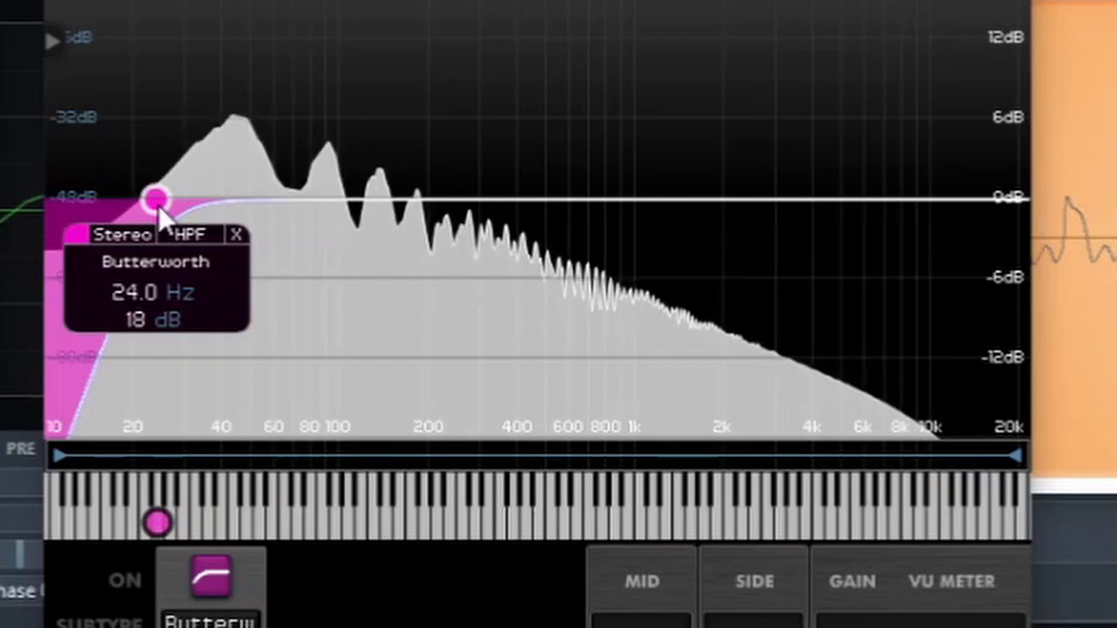
- Sweep the bass high-pass filter up to 51 Hz, settle on 33.8 Hz, and stop playback
left_click_drag(154, 209, 232, 251)
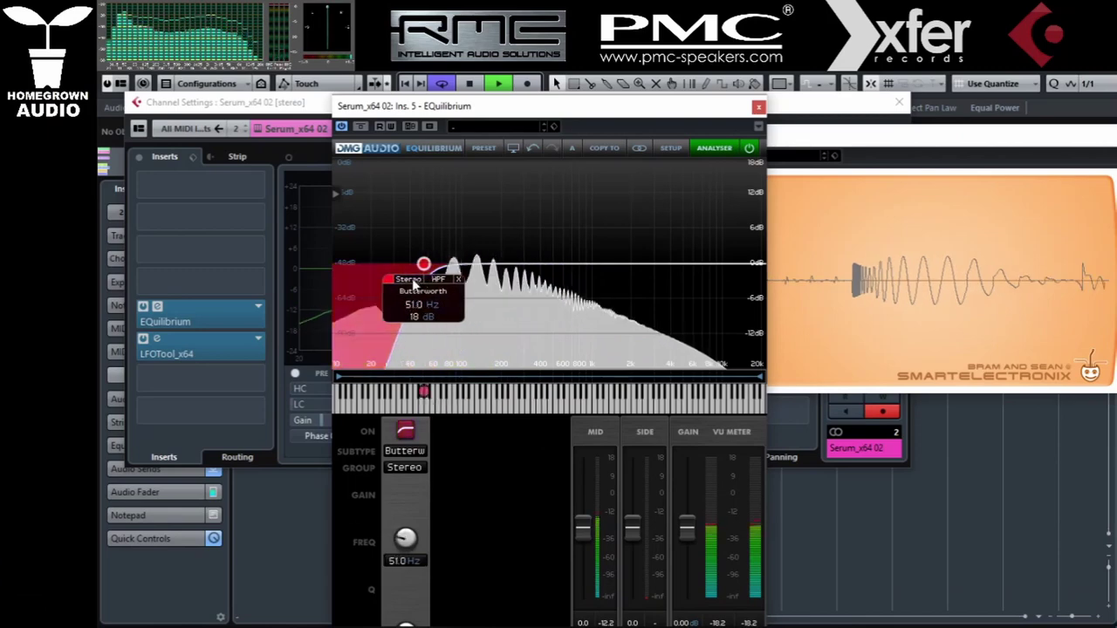
mouse_move(415, 285)
left_mouse_down()
mouse_move(391, 292)
mouse_move(402, 294)
left_mouse_up()
key("space")
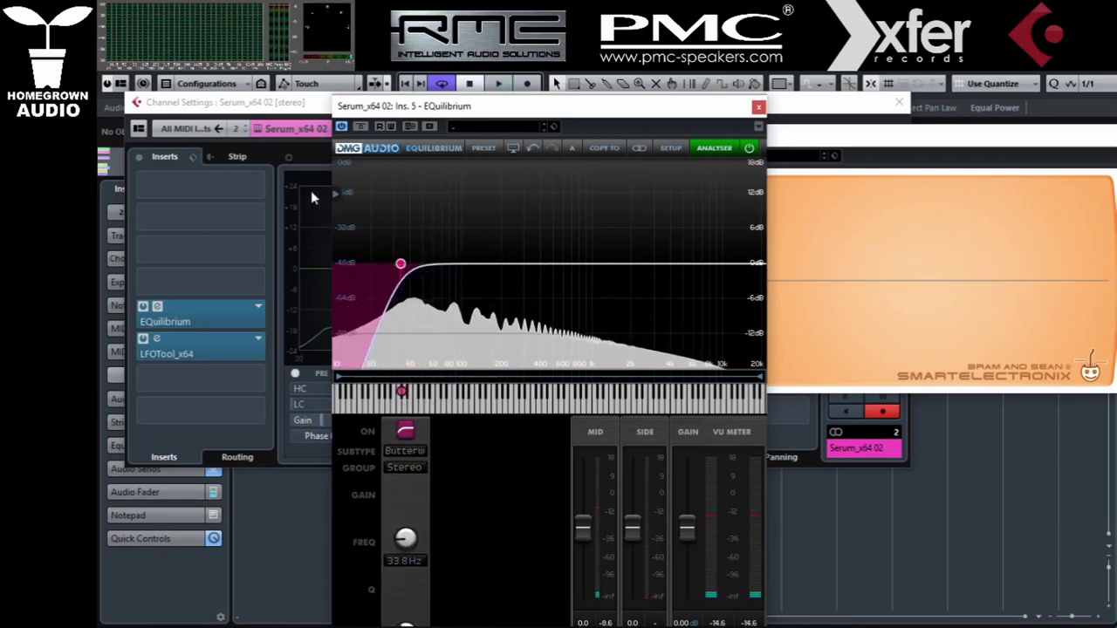
- Search the effects for a saturator, and load Quadrafuzz v2 into the bass channel's second insert slot
left_click(209, 212)
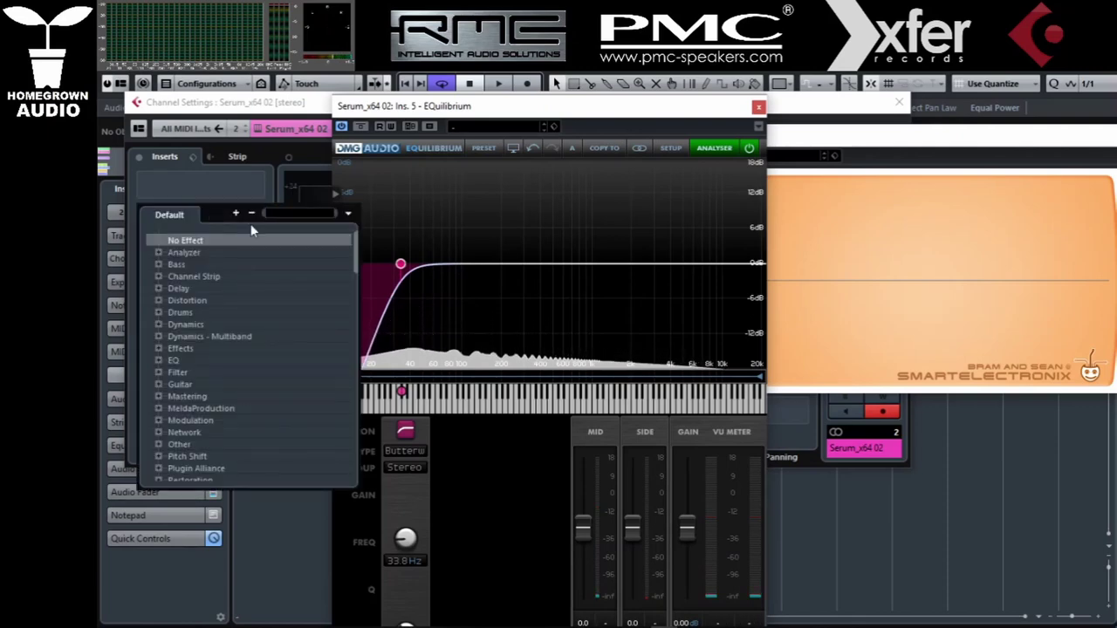
type("sat")
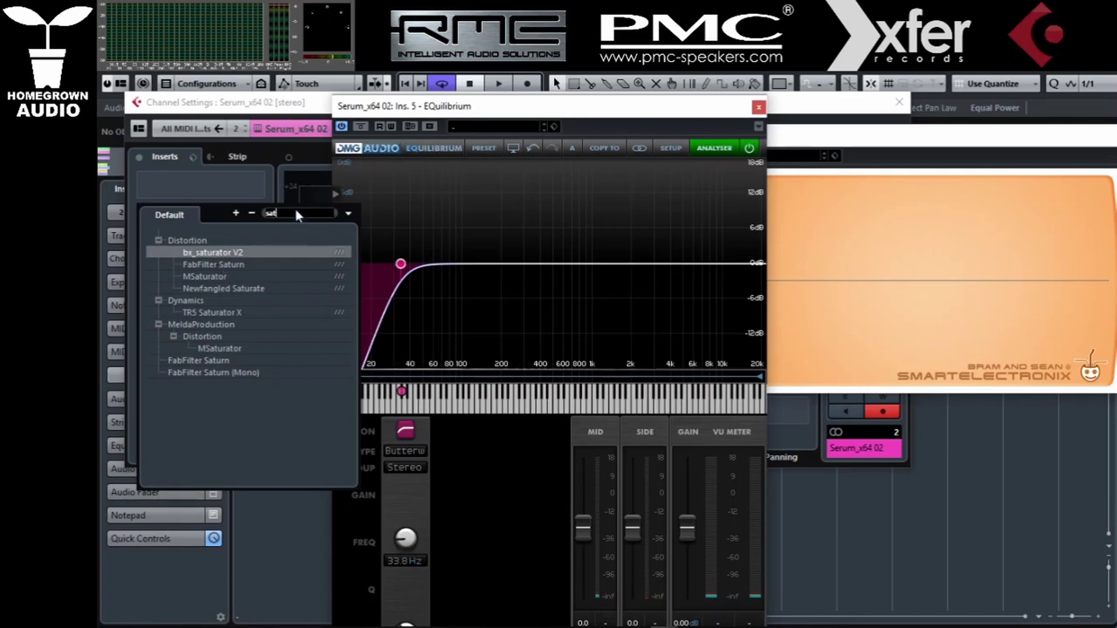
key("BackSpace")
key("BackSpace")
key("BackSpace")
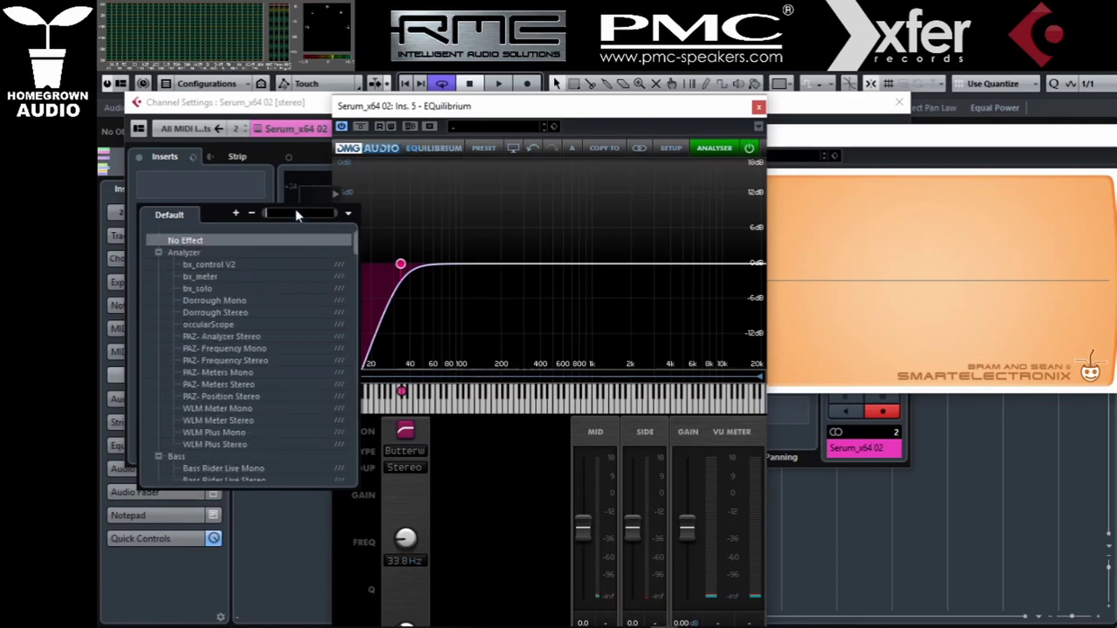
type("quad")
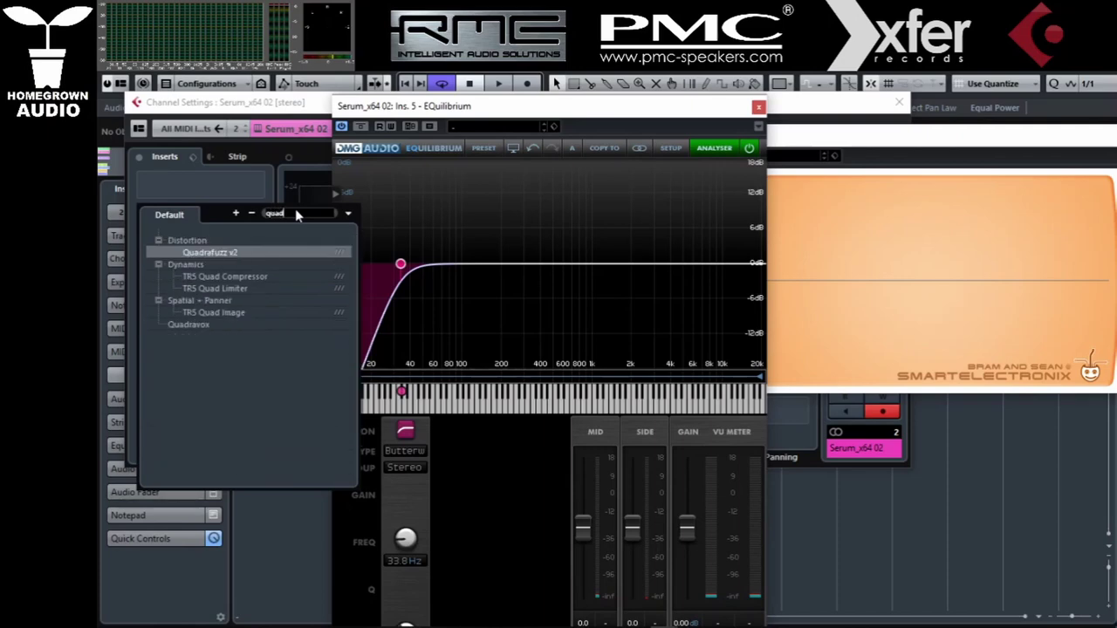
left_click(223, 251)
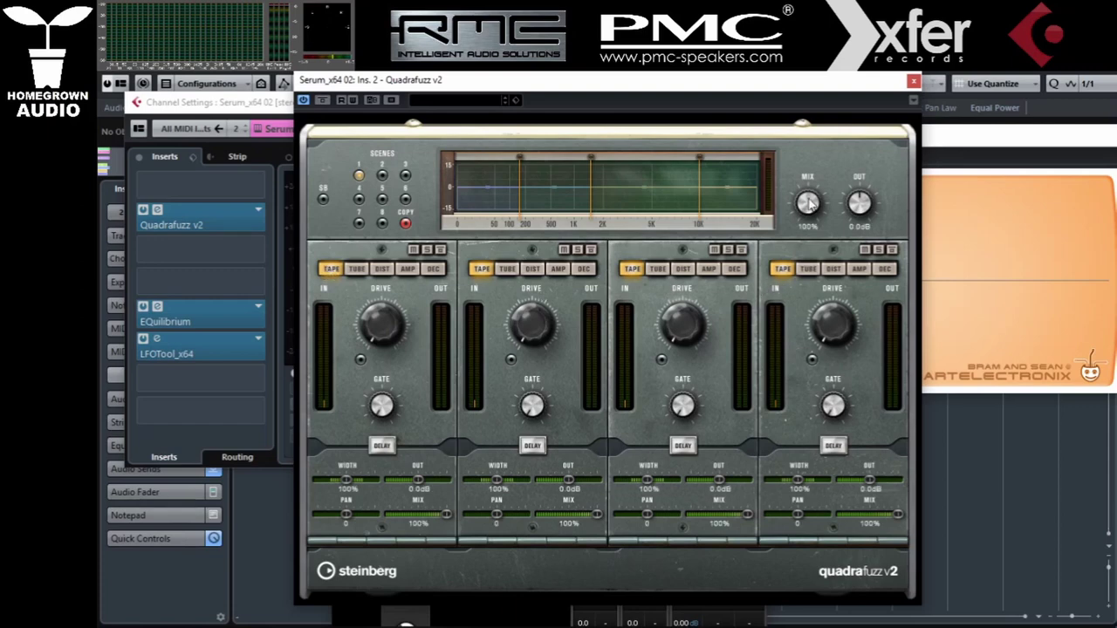
- Set the lowest Quadrafuzz band's drive to 2.2 during playback, uncover the oscilloscope, and bypass that band
key("space")
left_click_drag(386, 332, 390, 306)
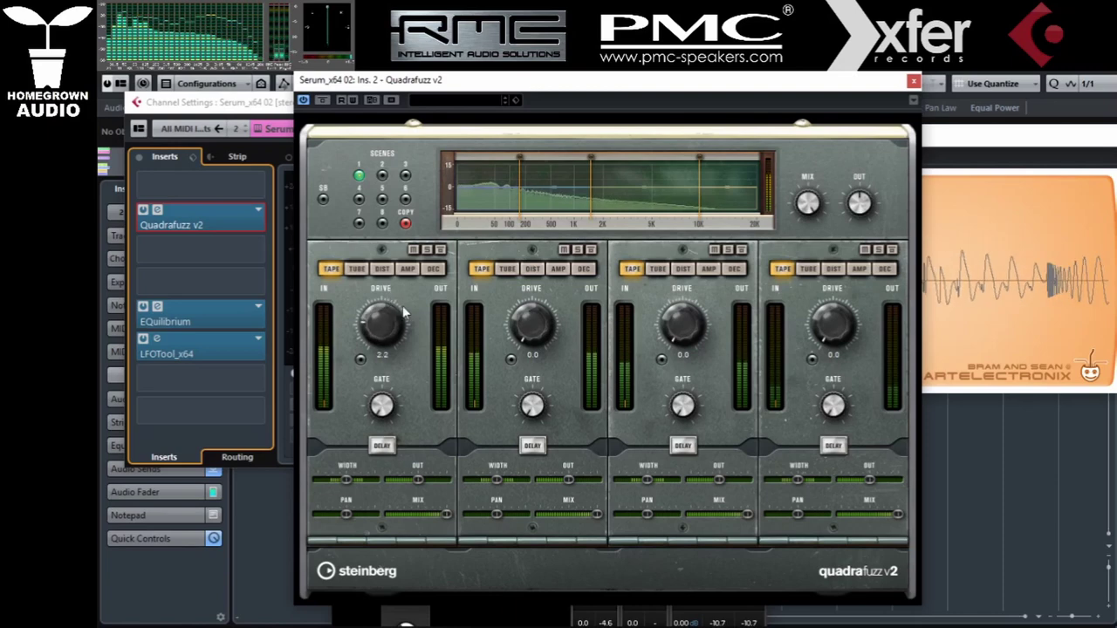
left_click_drag(637, 82, 504, 72)
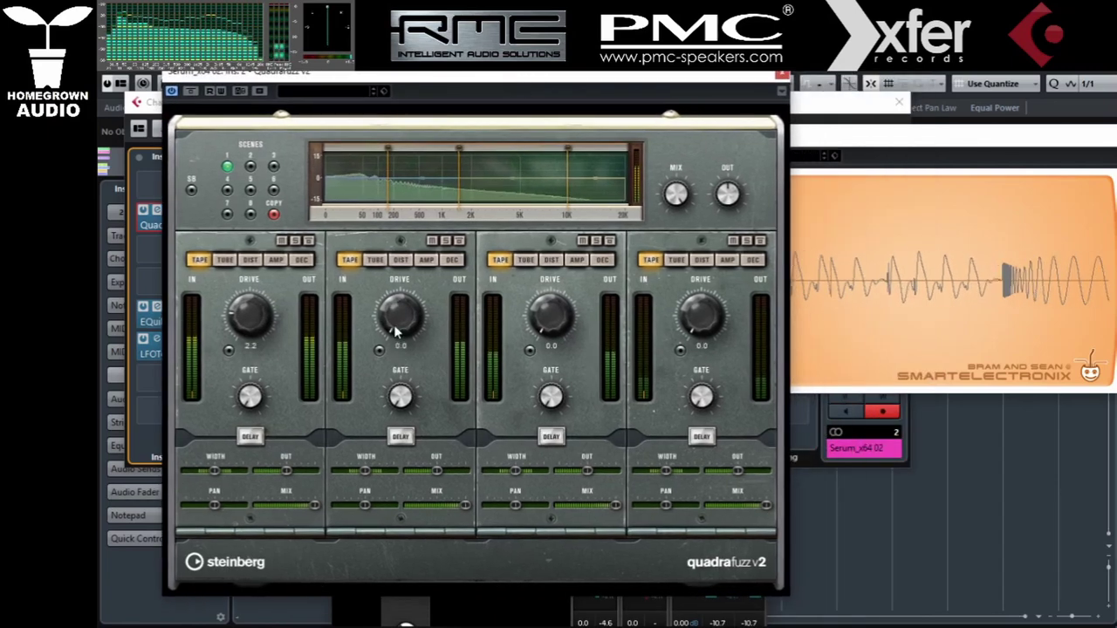
left_click(308, 240)
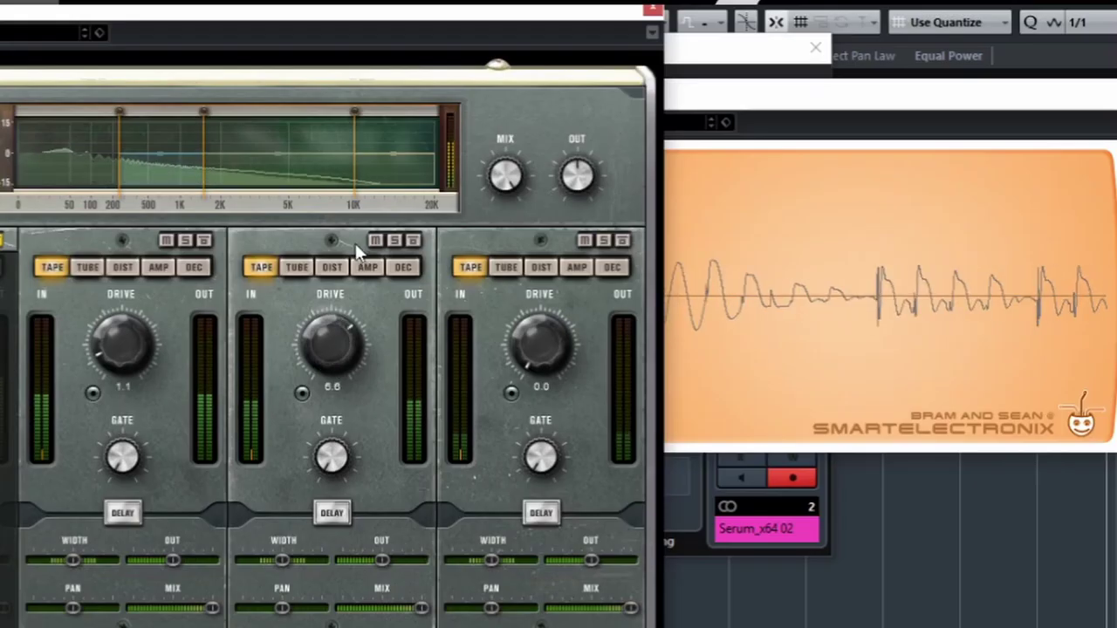
- Compare Tube with Tape on the third band, keep Tape at 4.7 drive, and raise the second band's drive
left_click(296, 267)
left_click(260, 267)
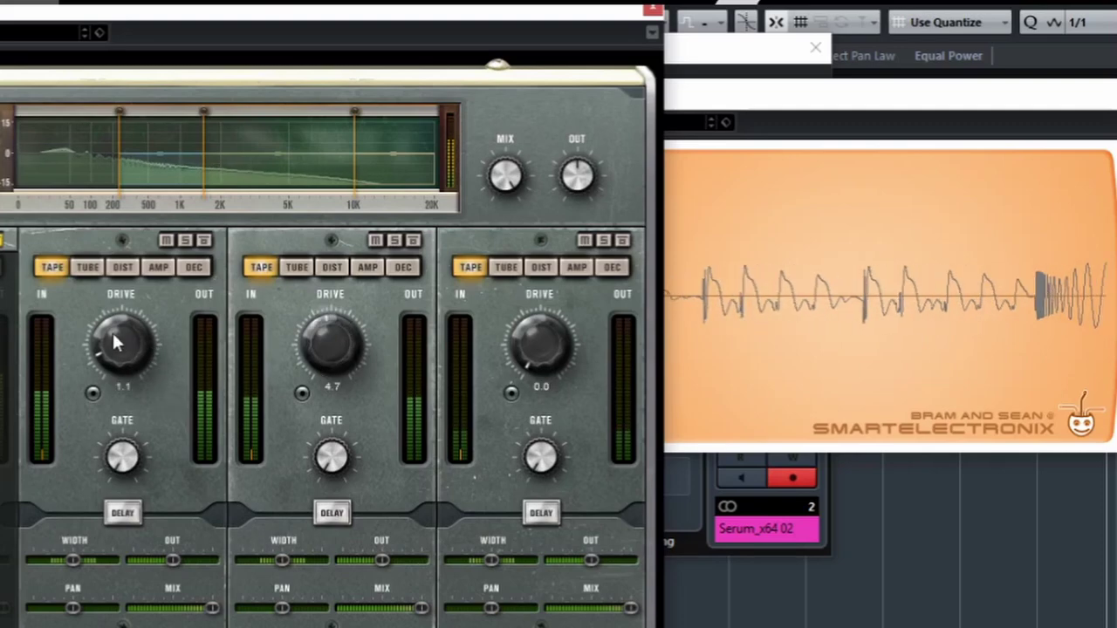
left_click_drag(112, 344, 115, 332)
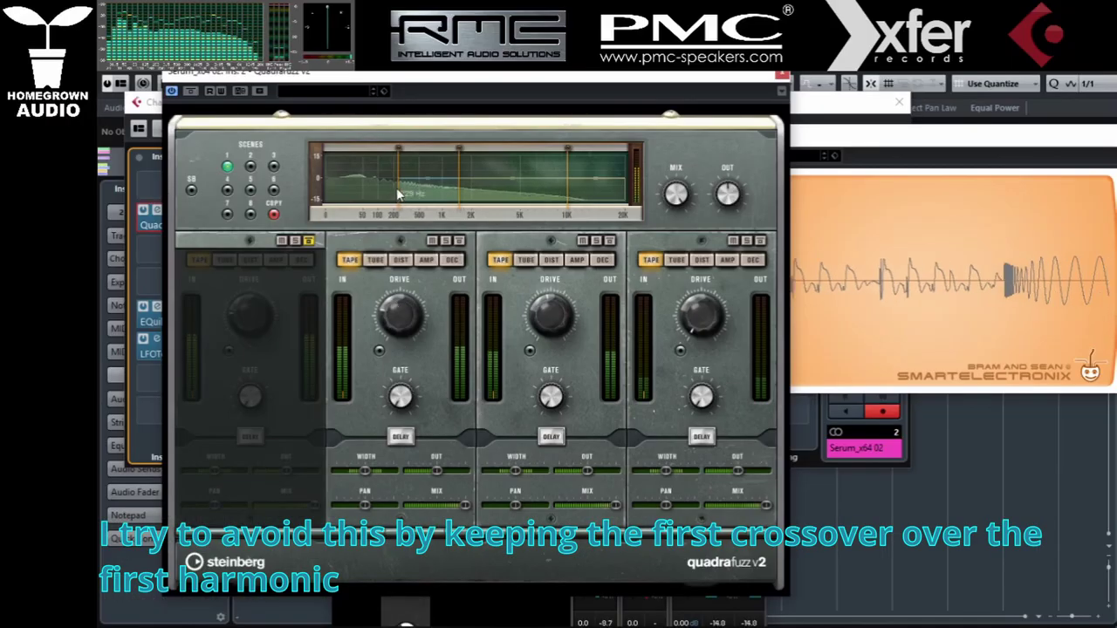
- Lower Quadrafuzz's first crossover to about 100 Hz, try Dist on the second band, and switch it to Tube
left_click_drag(396, 188, 379, 209)
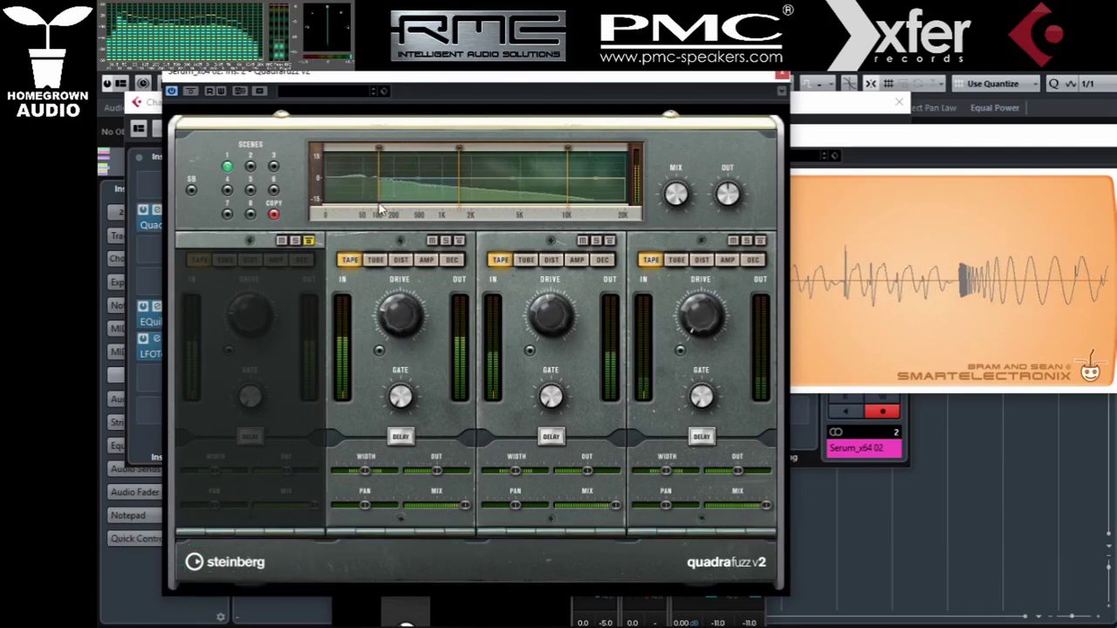
left_click(399, 259)
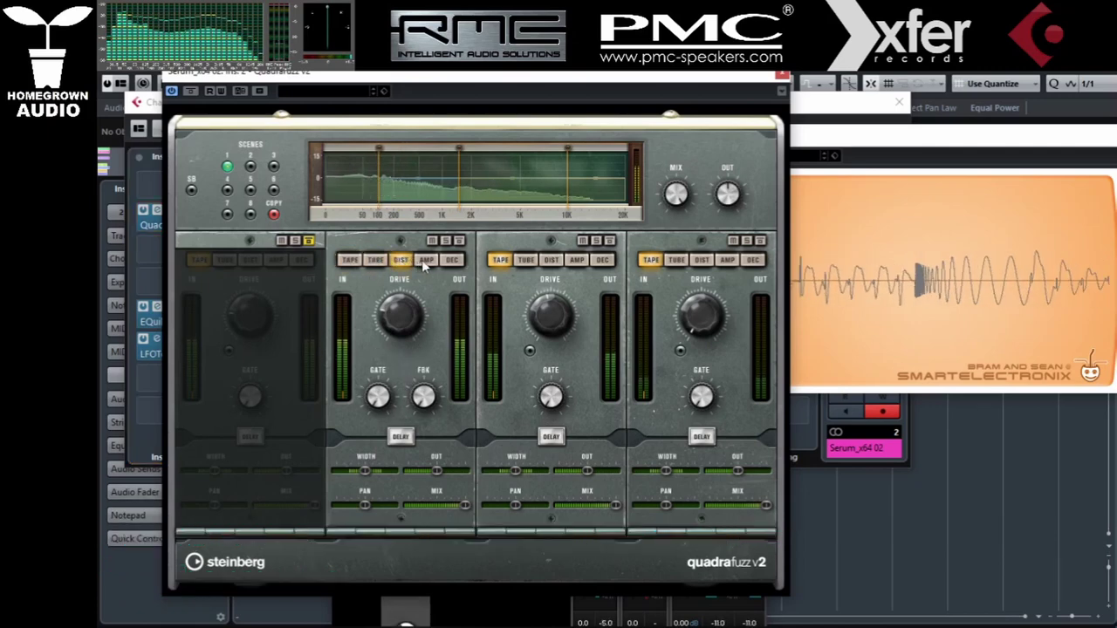
left_click(375, 259)
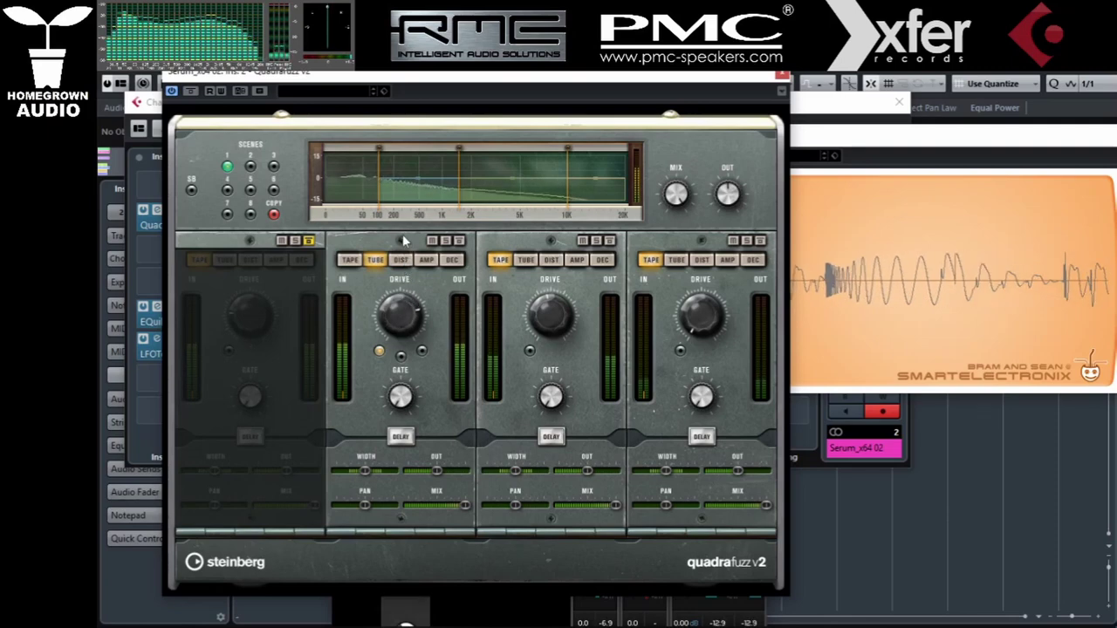
- Raise the first crossover to just under 200 Hz and arrange Quadrafuzz beside the fully visible s(M)exoscope
mouse_move(379, 188)
left_mouse_down()
mouse_move(390, 196)
mouse_move(376, 199)
mouse_move(388, 198)
left_mouse_up()
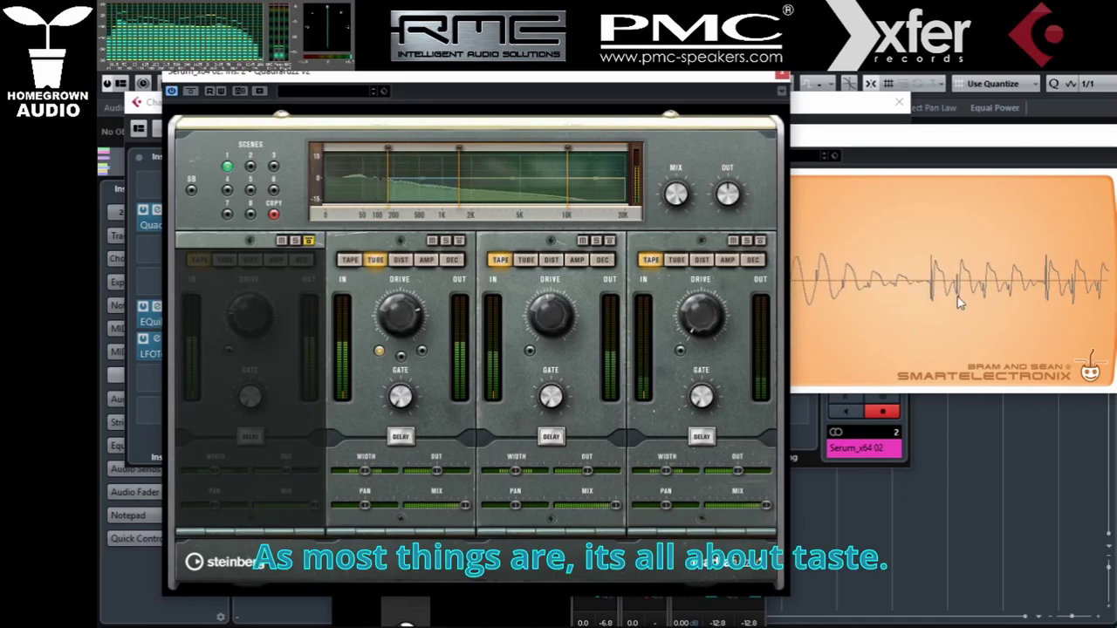
left_click(935, 278)
left_click_drag(677, 82, 533, 100)
left_click(916, 184)
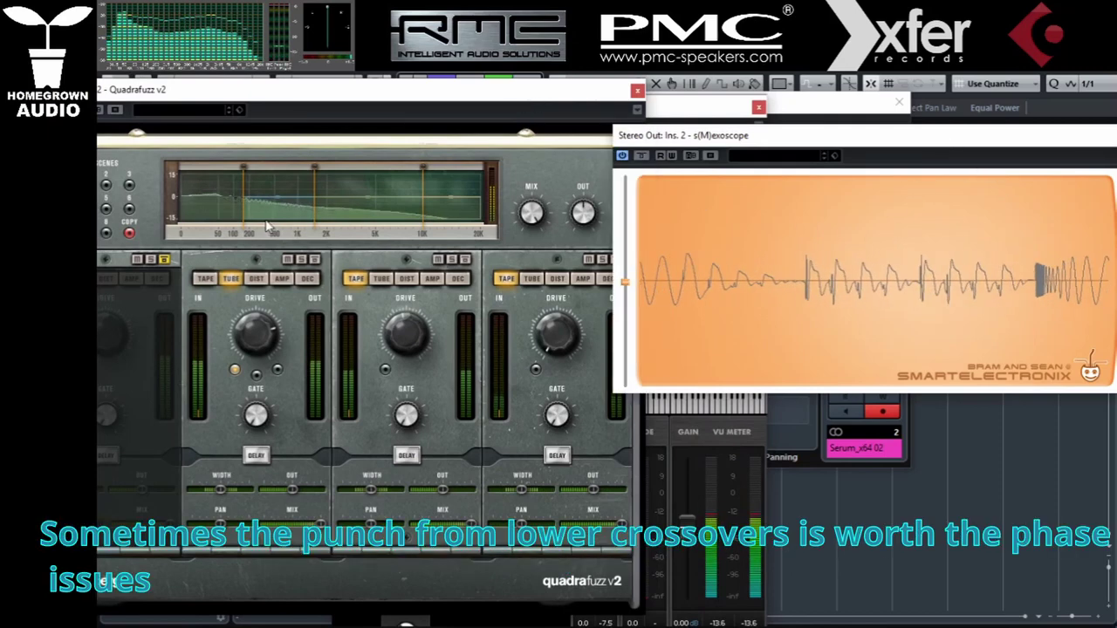
- Raise Quadrafuzz's first crossover to about 200 Hz and narrow the second band's width fully to mono
mouse_move(244, 218)
left_mouse_down()
mouse_move(201, 219)
mouse_move(248, 225)
left_mouse_up()
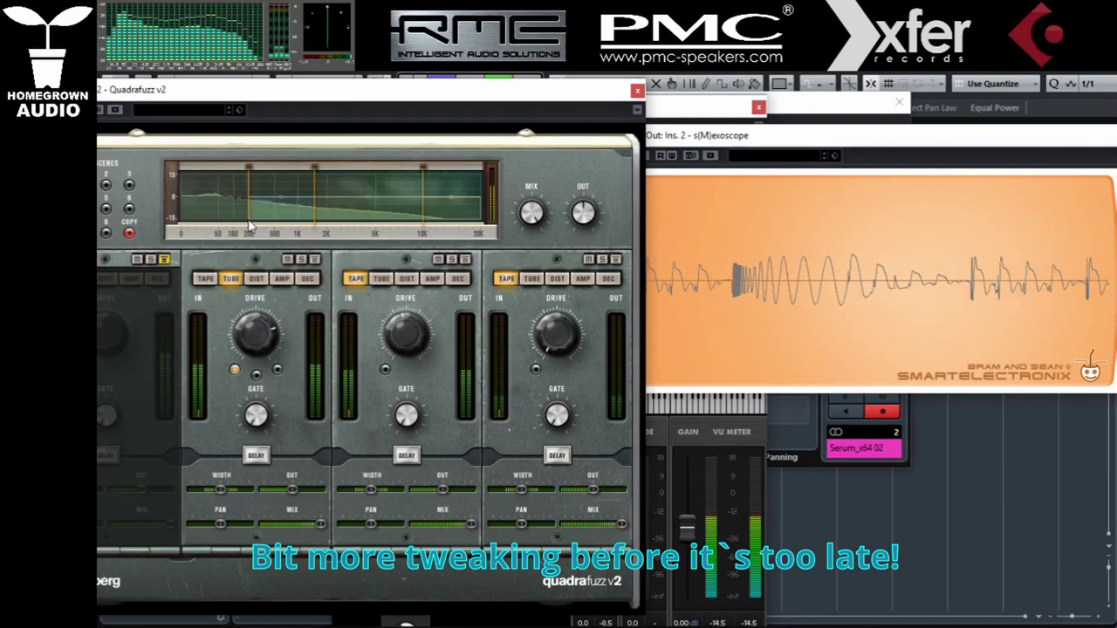
left_click_drag(248, 220, 252, 222)
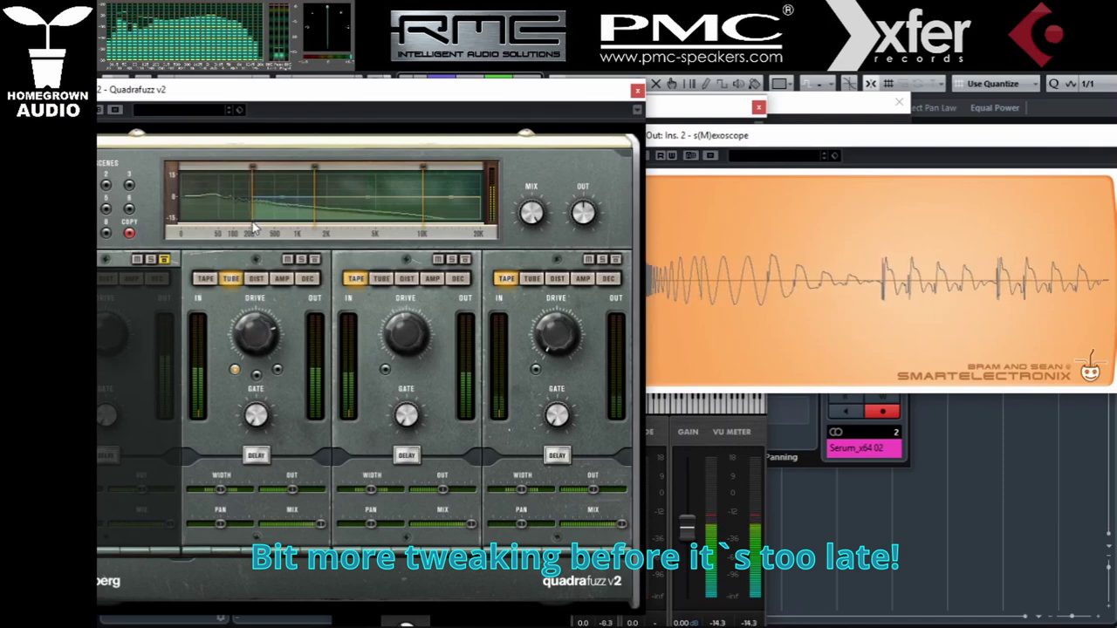
mouse_move(267, 328)
mouse_move(276, 440)
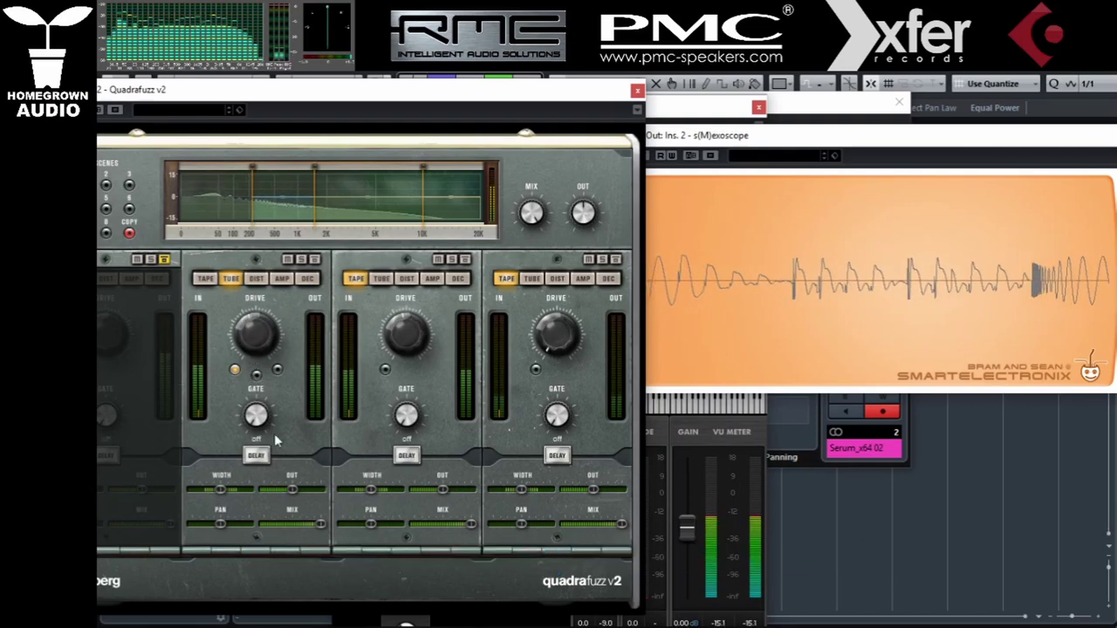
left_click_drag(276, 441, 259, 379)
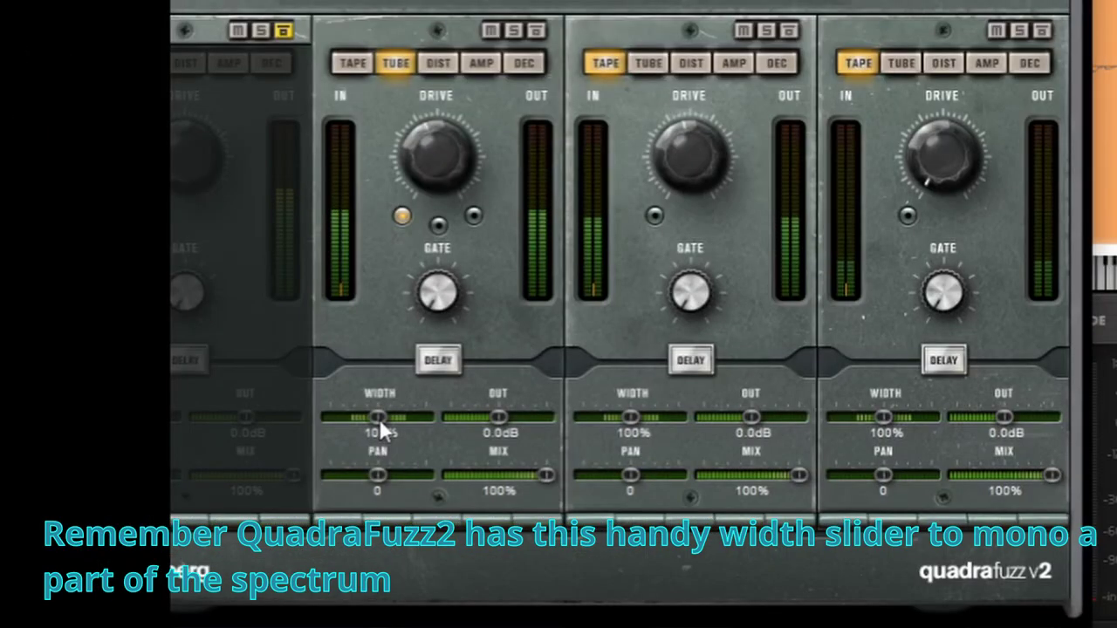
left_click_drag(378, 419, 293, 496)
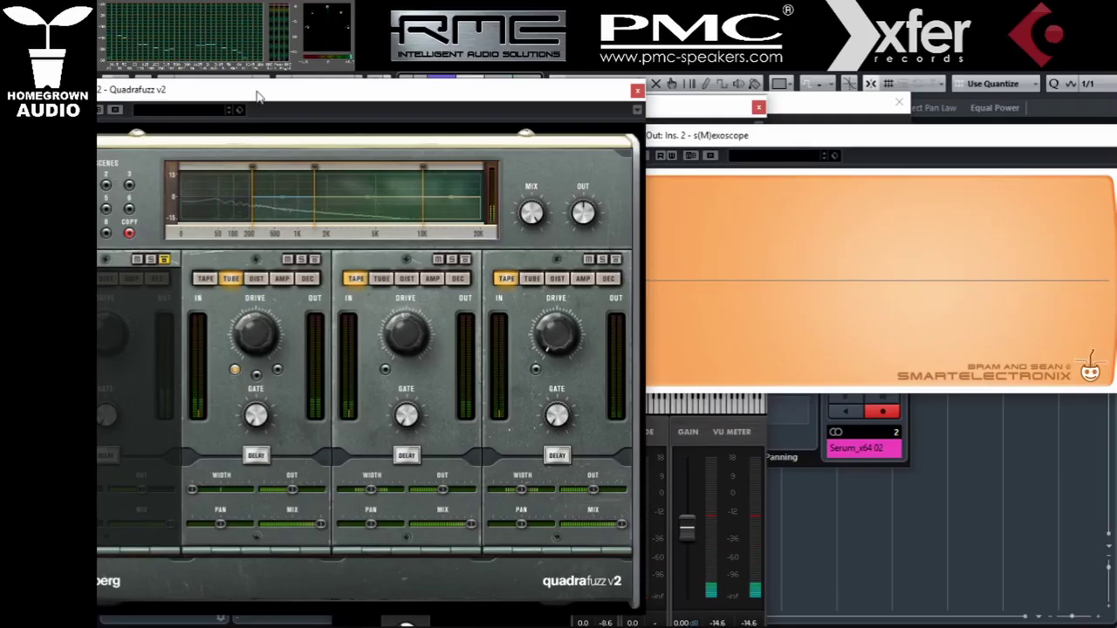
- Compare Quadrafuzz's lowest band active and bypassed on the oscilloscope during playback, leaving it bypassed
left_click_drag(258, 96, 363, 93)
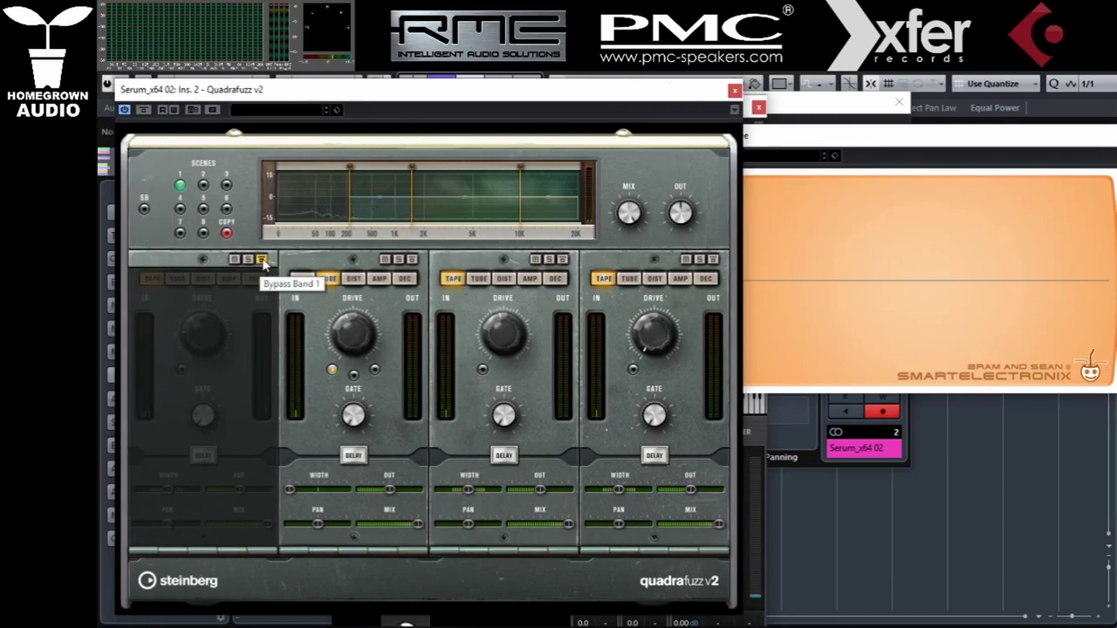
left_click(262, 260)
left_click_drag(941, 136, 811, 136)
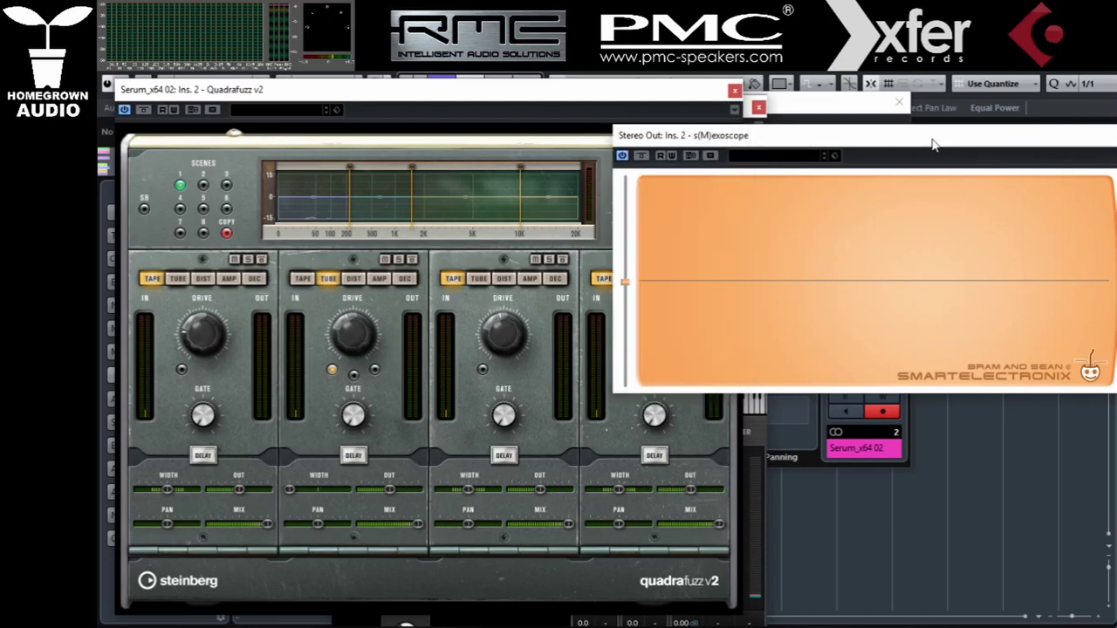
key("space")
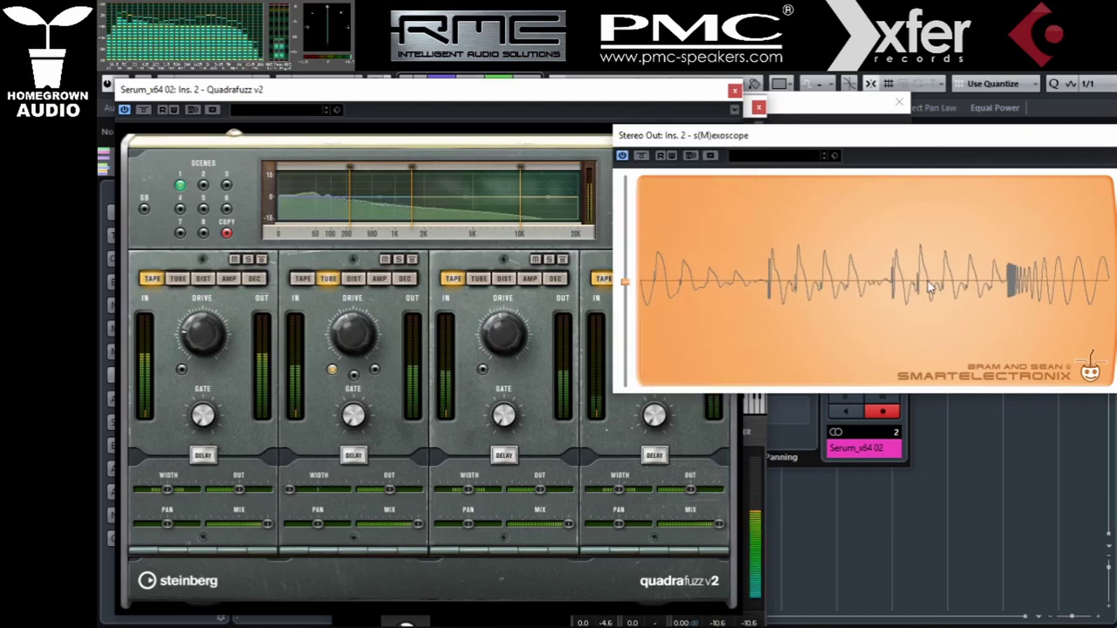
left_click(222, 454)
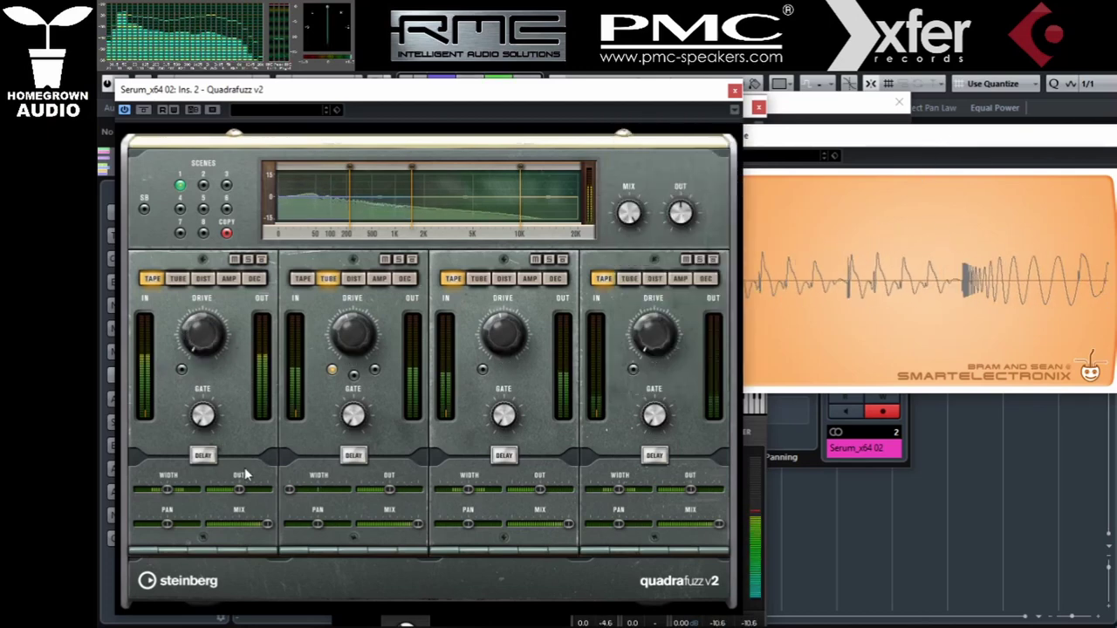
left_click(262, 260)
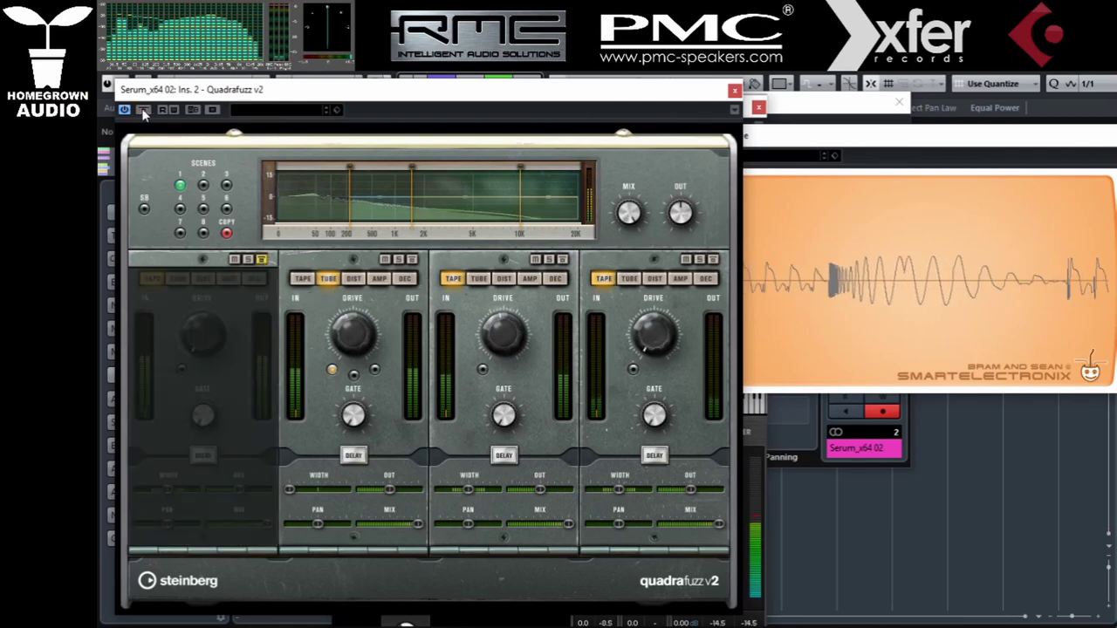
- Fine-tune Quadrafuzz's third band drive to 4.8 and second band drive to 3.0, and bring EQuilibrium to the front
left_click_drag(498, 342, 500, 364)
left_click_drag(337, 331, 340, 340)
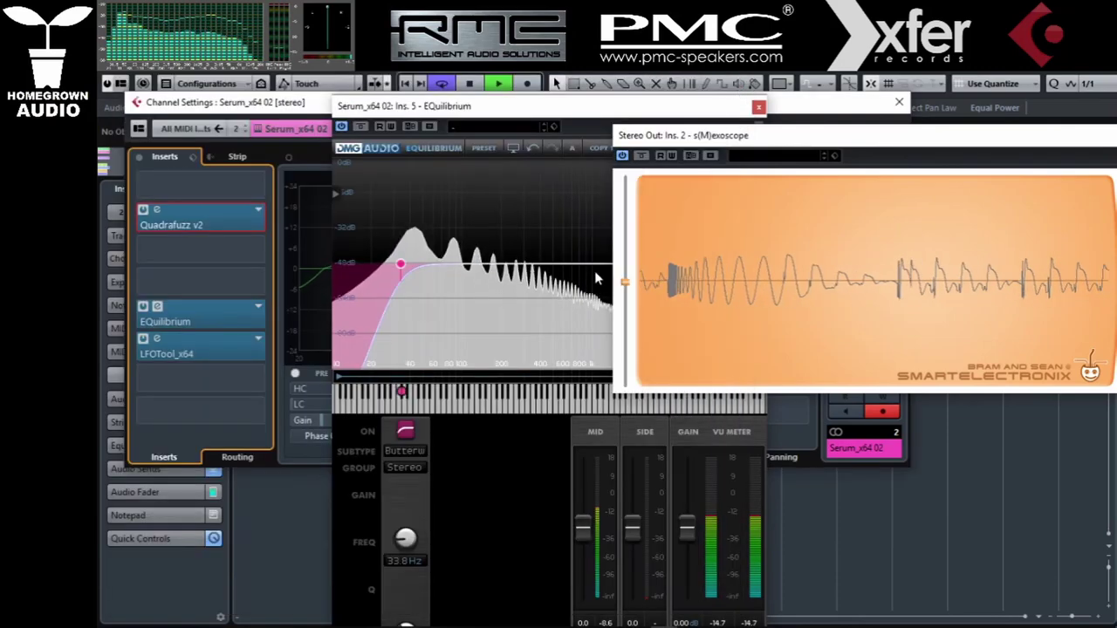
left_click(515, 99)
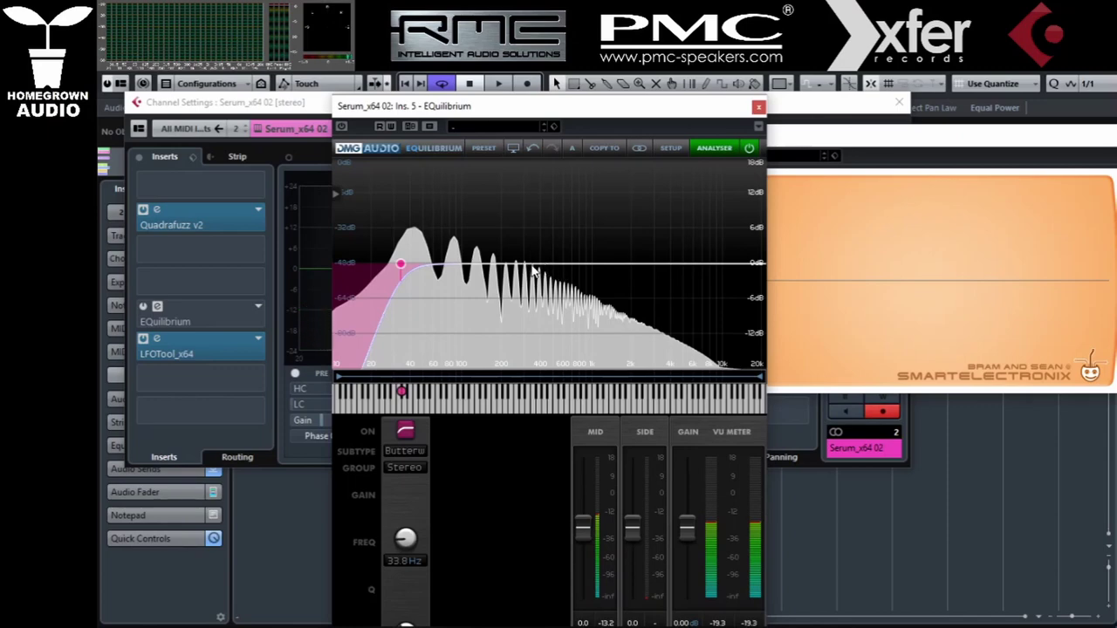
- Add a peak band at 348.5 Hz with -1.40 dB gain in EQuilibrium and activate the plug-in during playback
double_click(533, 272)
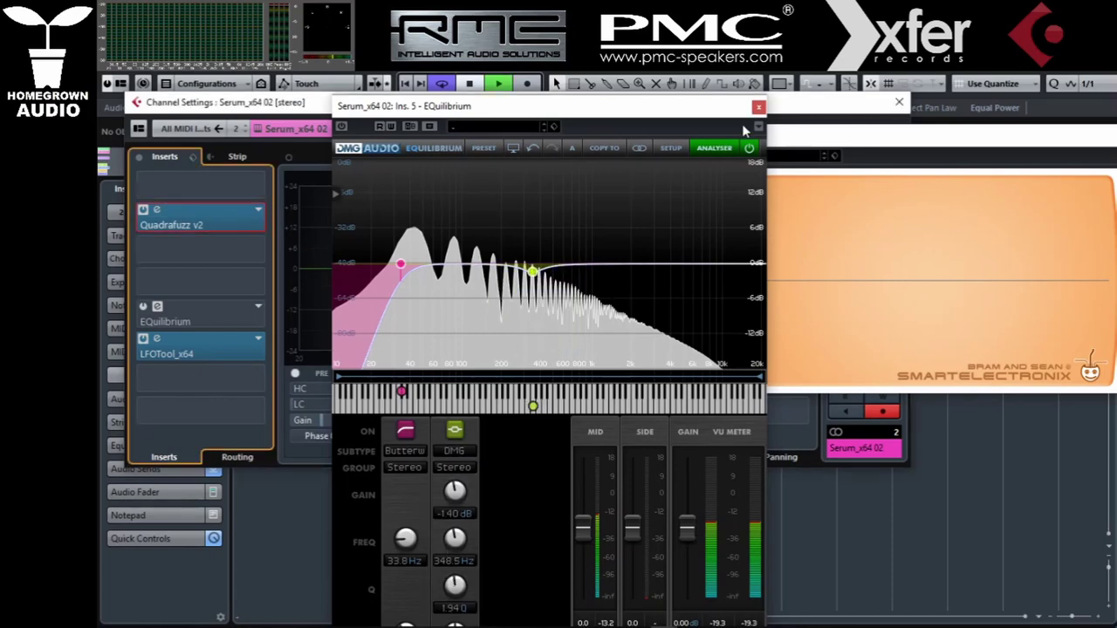
key("space")
left_click(342, 127)
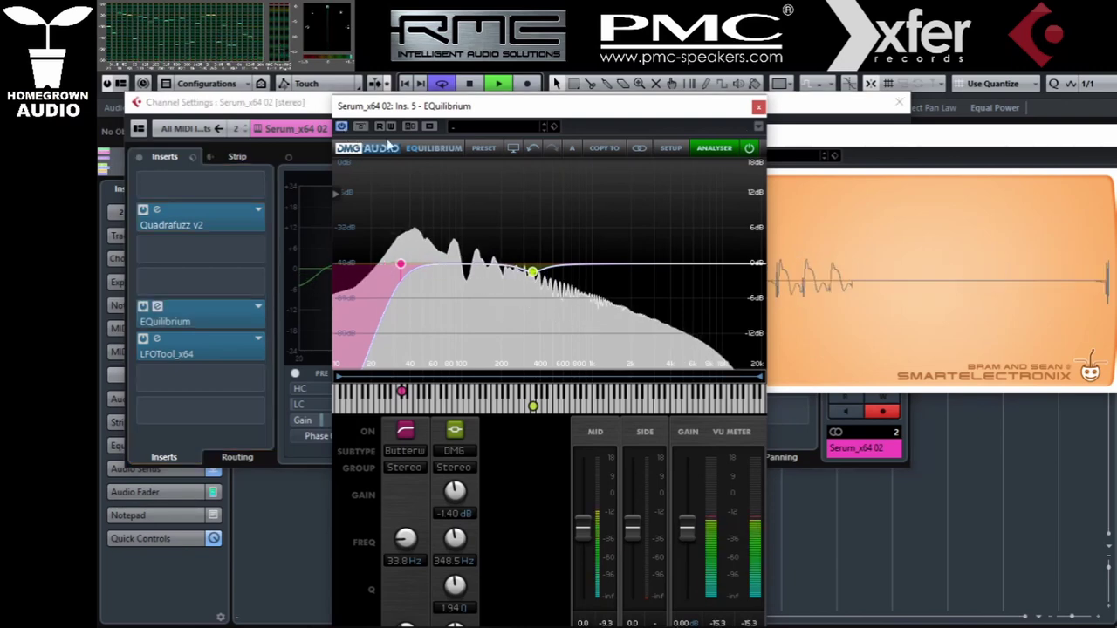
- Deepen the EQuilibrium peak cut to -3.45 dB at 343.9 Hz, stop playback, and disable that band
mouse_move(532, 274)
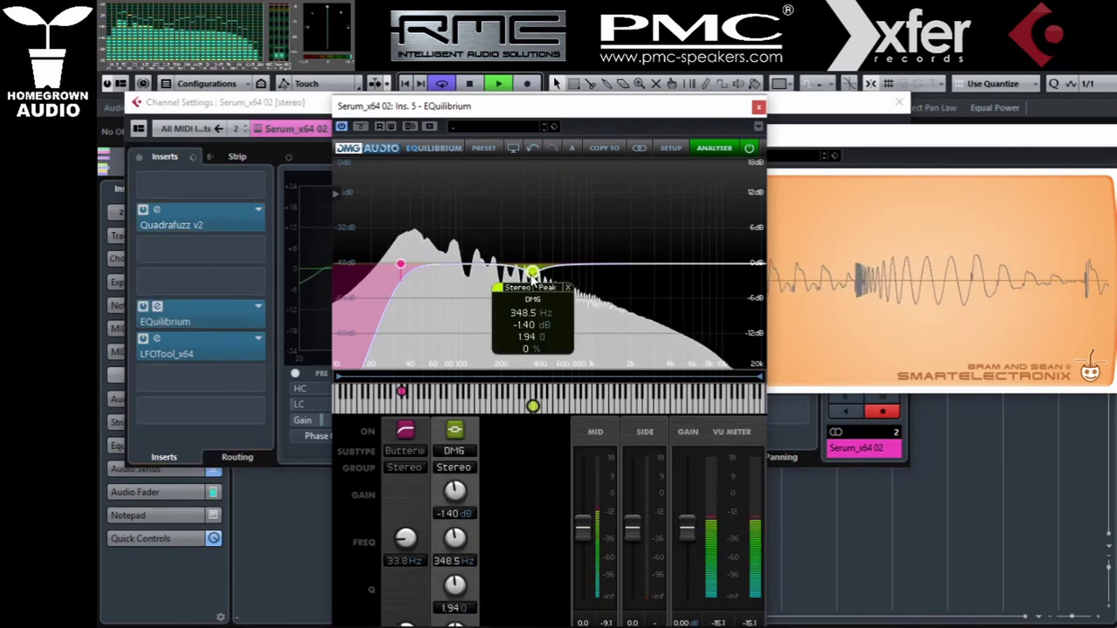
mouse_move(532, 274)
left_mouse_down()
mouse_move(531, 254)
mouse_move(530, 286)
left_mouse_up()
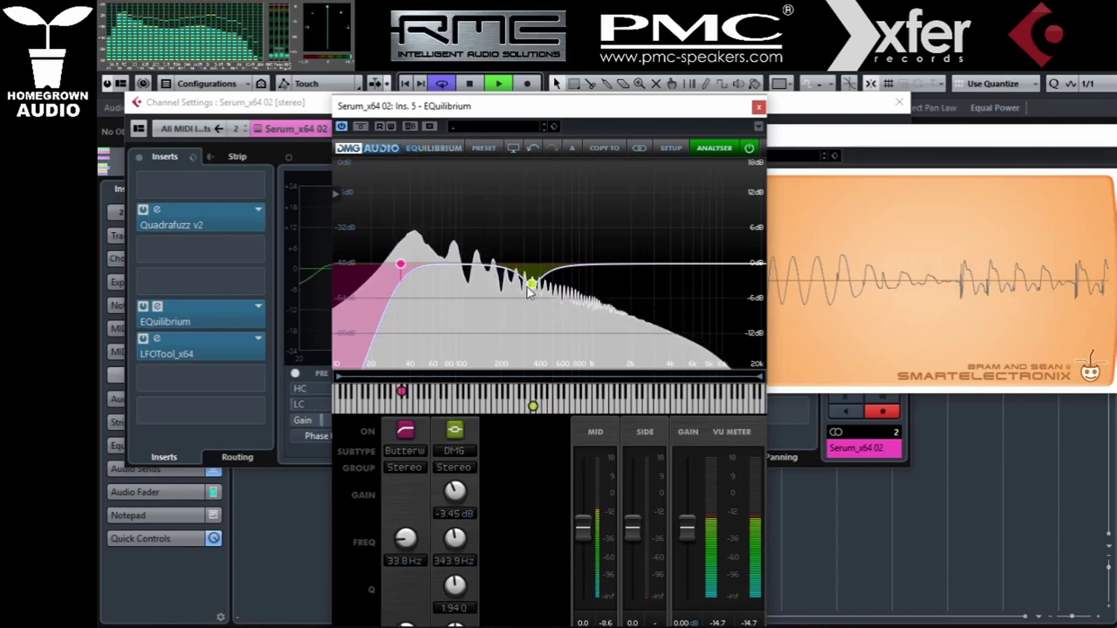
mouse_move(532, 284)
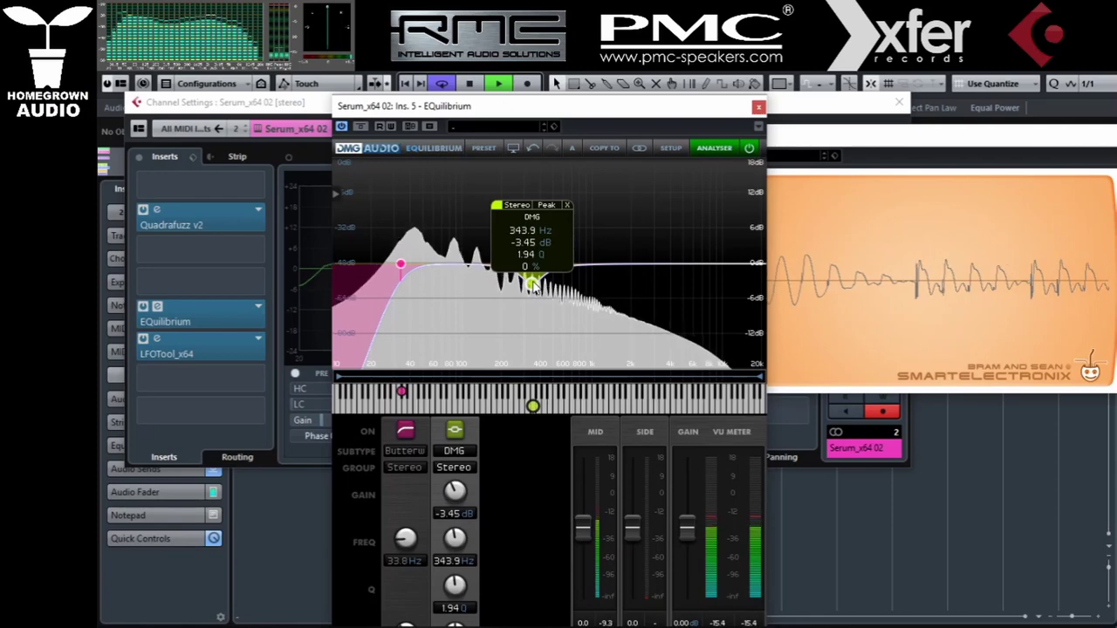
key("space")
double_click(533, 285)
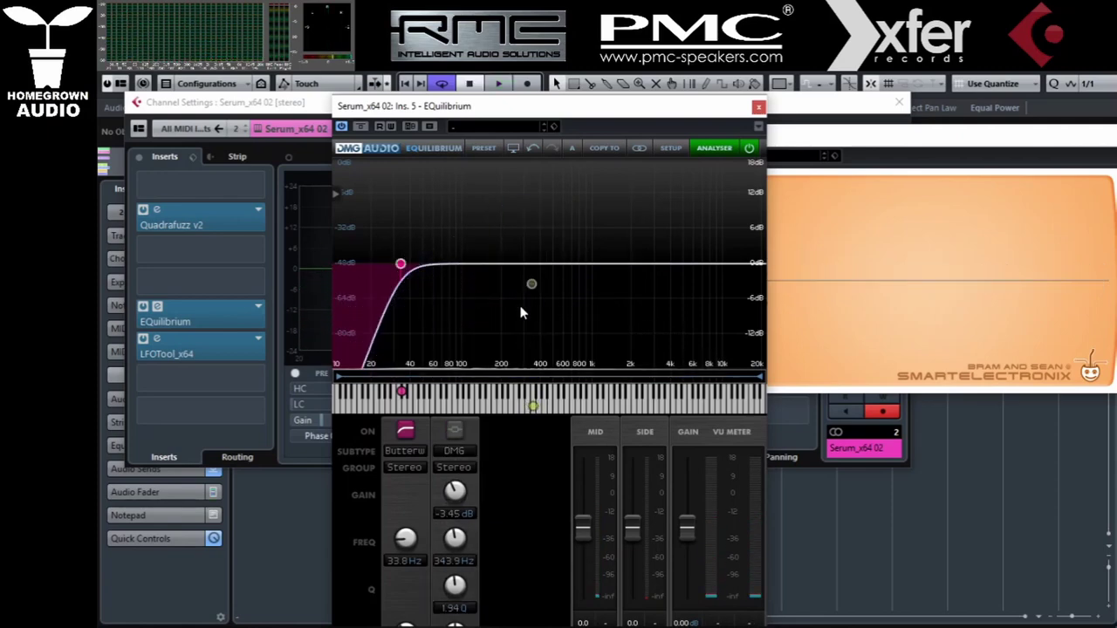
- Insert Vitamin Stereo in the empty slot directly after Quadrafuzz on the bass channel
left_click(227, 248)
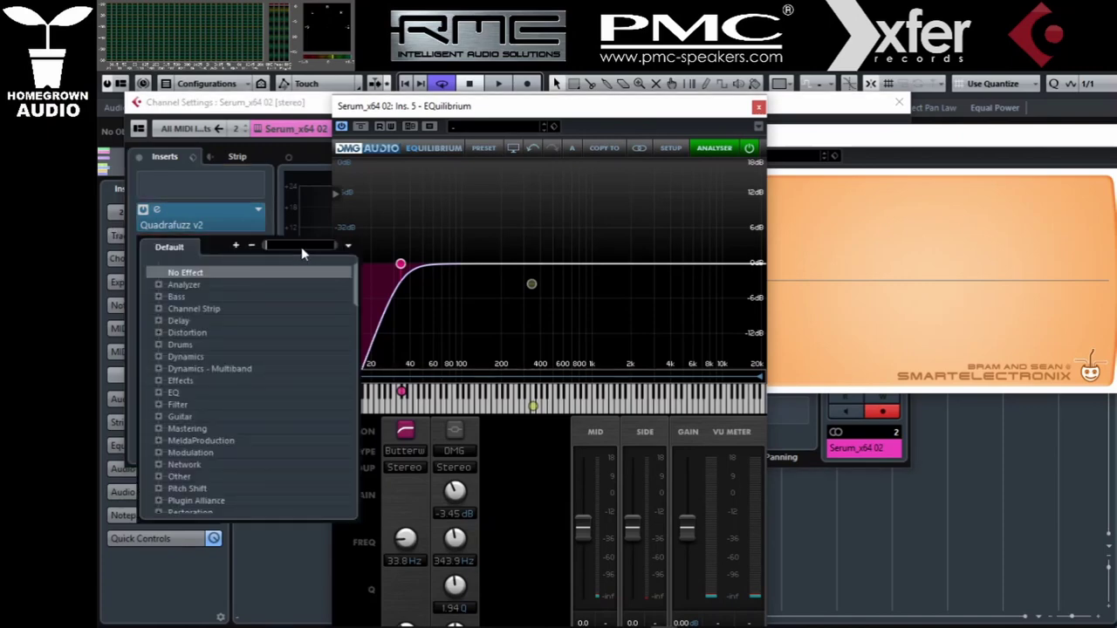
type("vitami")
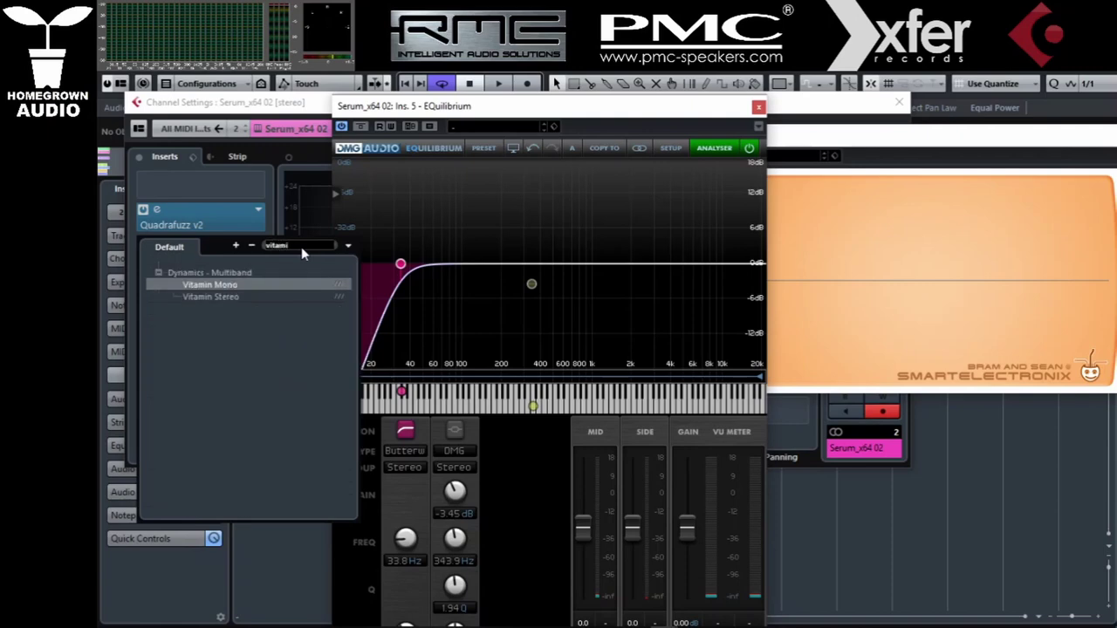
left_click(231, 298)
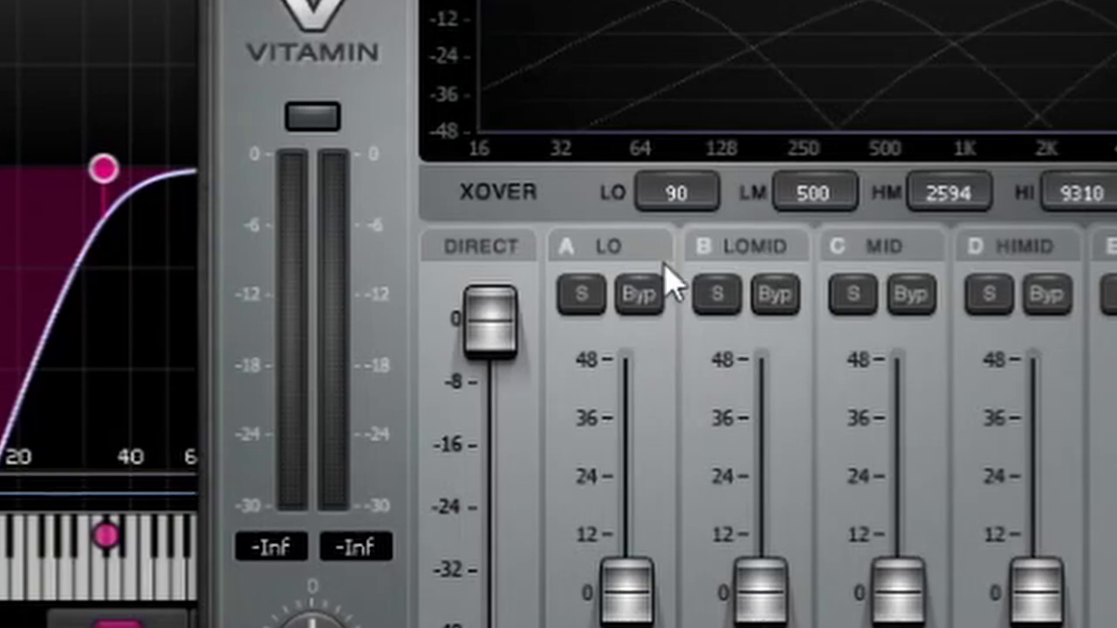
- Set Vitamin's low crossover to 175 and raise its upper four bands to 8.5, keeping the low band off
left_click_drag(689, 199, 689, 132)
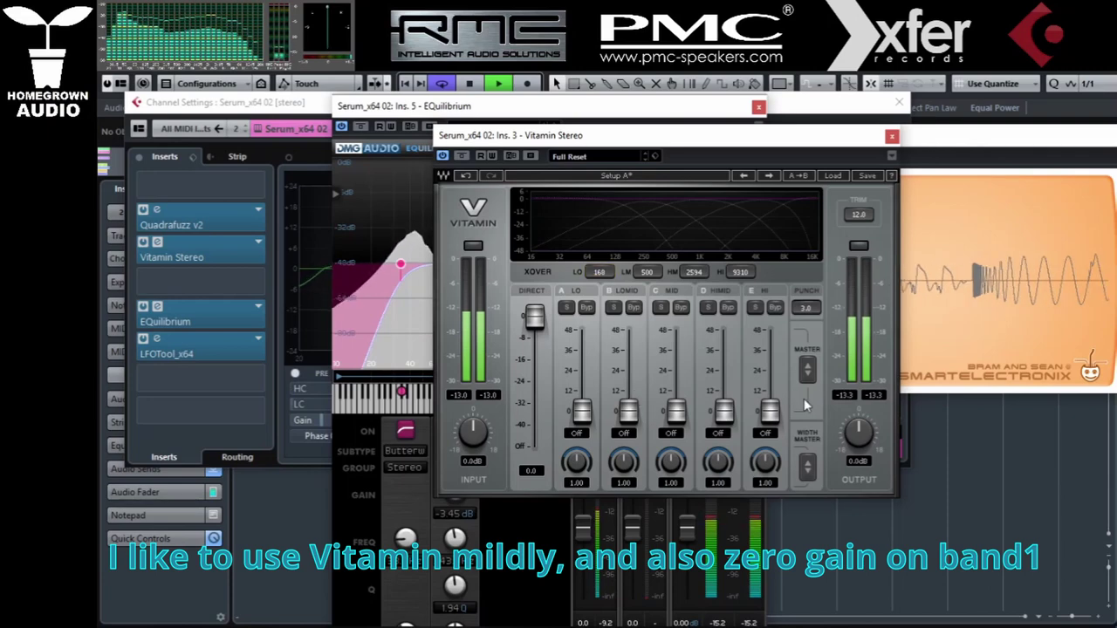
left_click_drag(805, 404, 628, 397)
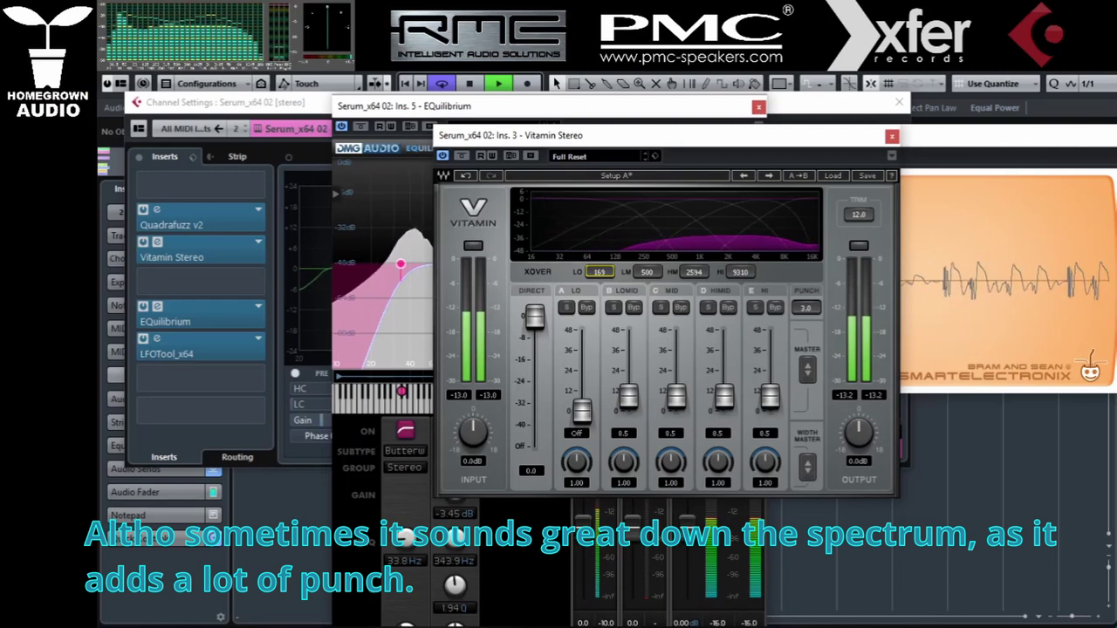
left_click_drag(600, 271, 599, 266)
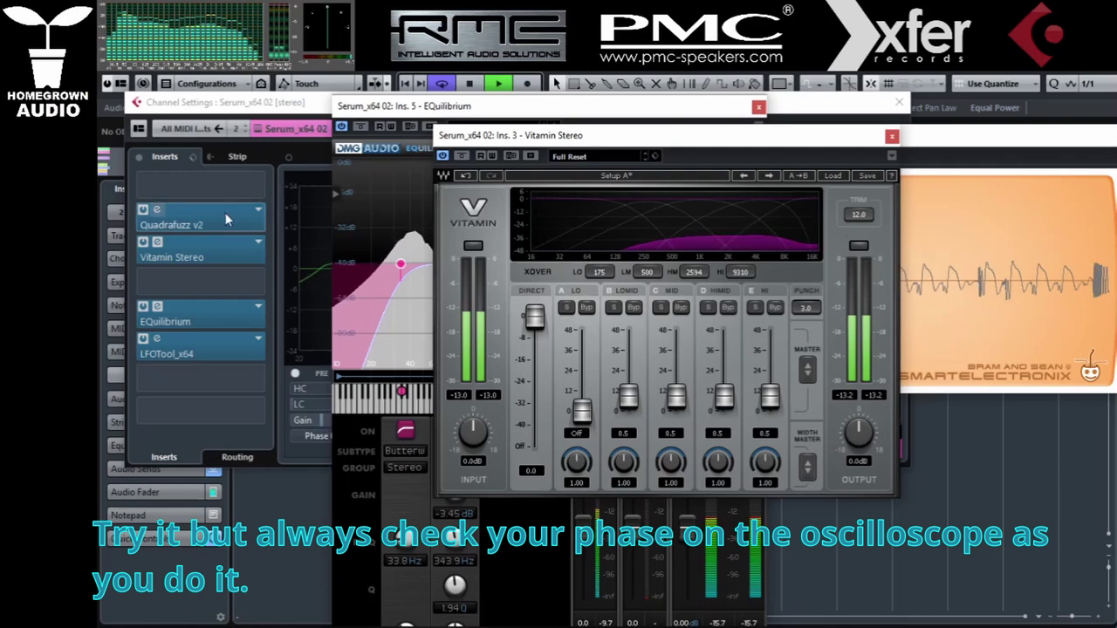
- Switch Quadrafuzz's fourth band to Tube, try Dist on the third, and settle that band on Tube with about 2.0 drive
left_click(206, 225)
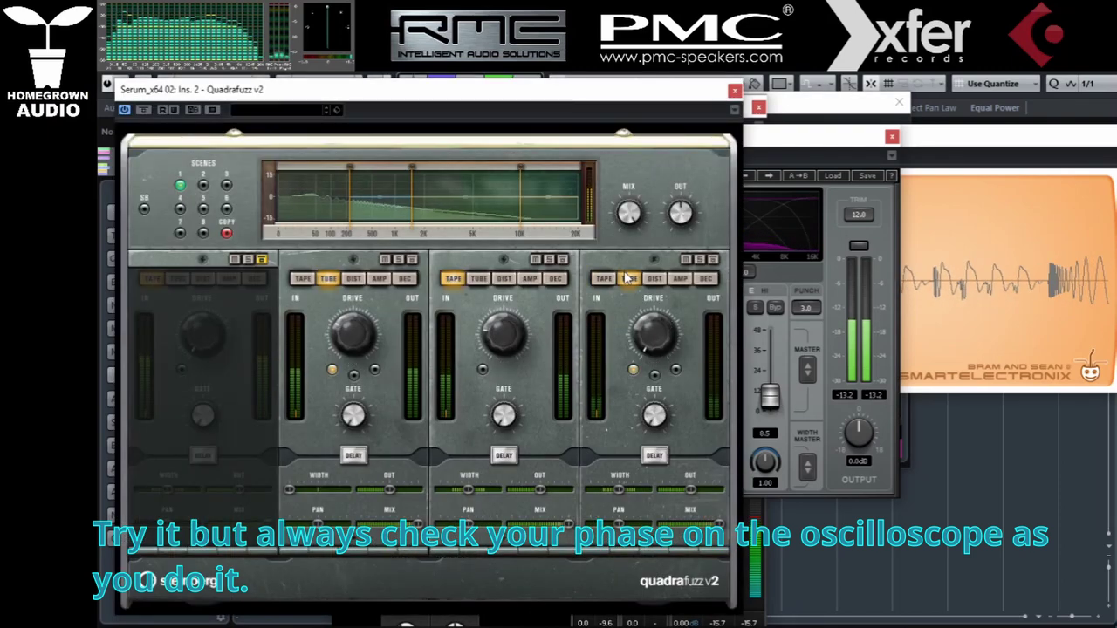
left_click(503, 277)
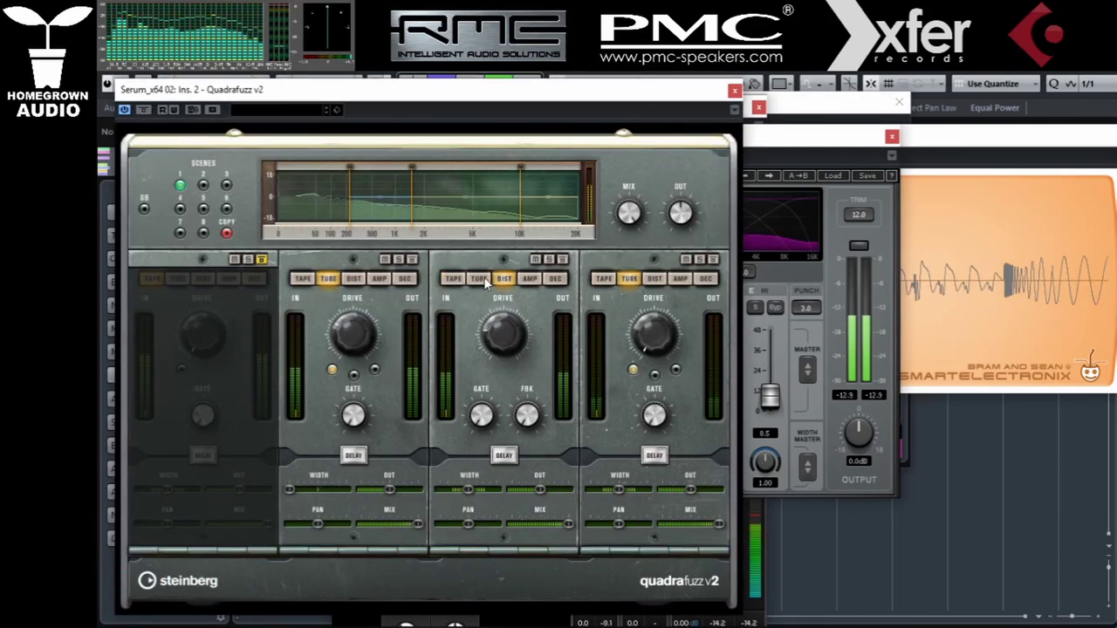
left_click(482, 279)
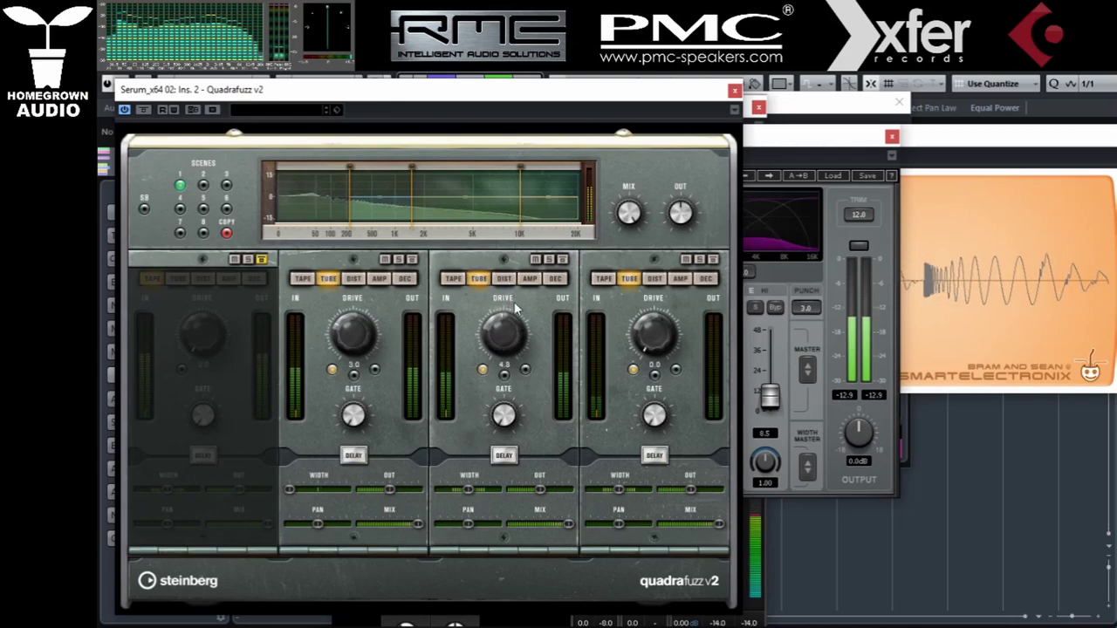
left_click_drag(515, 318, 529, 404)
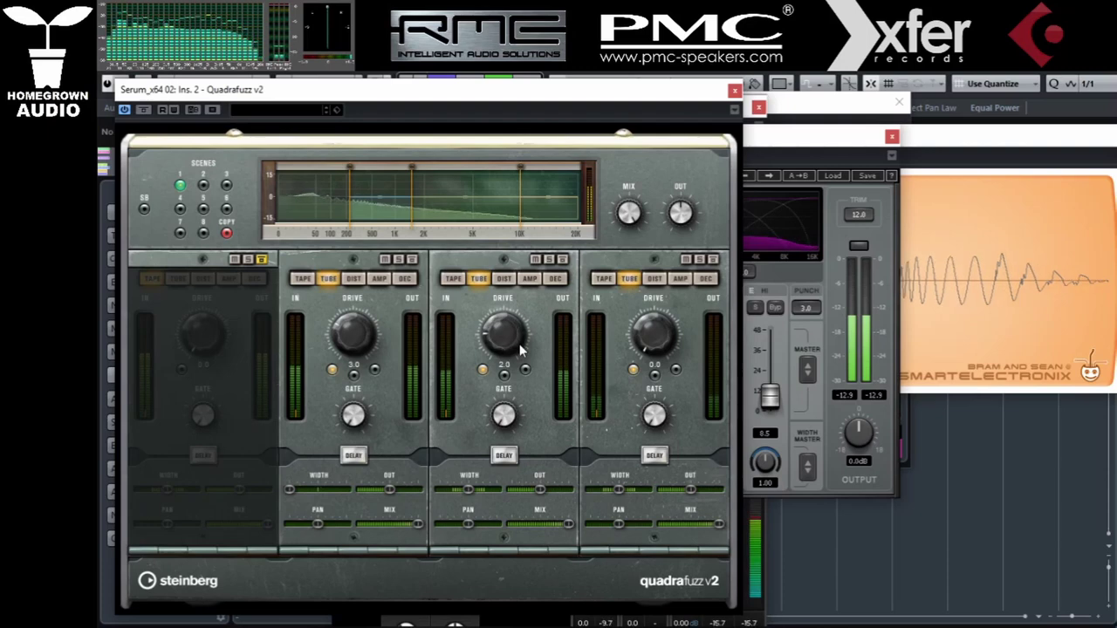
left_click_drag(519, 347, 503, 344)
- Tweak the second band's drive while comparing Amp with Tube, keep Tube, and close the Quadrafuzz and Vitamin windows
left_click_drag(354, 329, 350, 344)
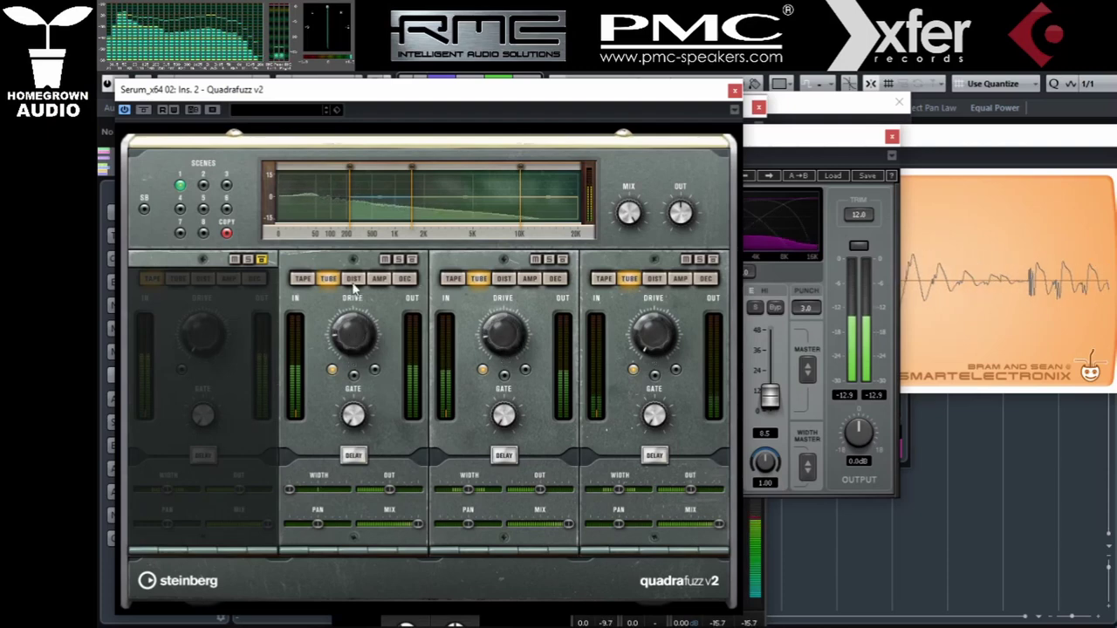
left_click(379, 279)
left_click(328, 278)
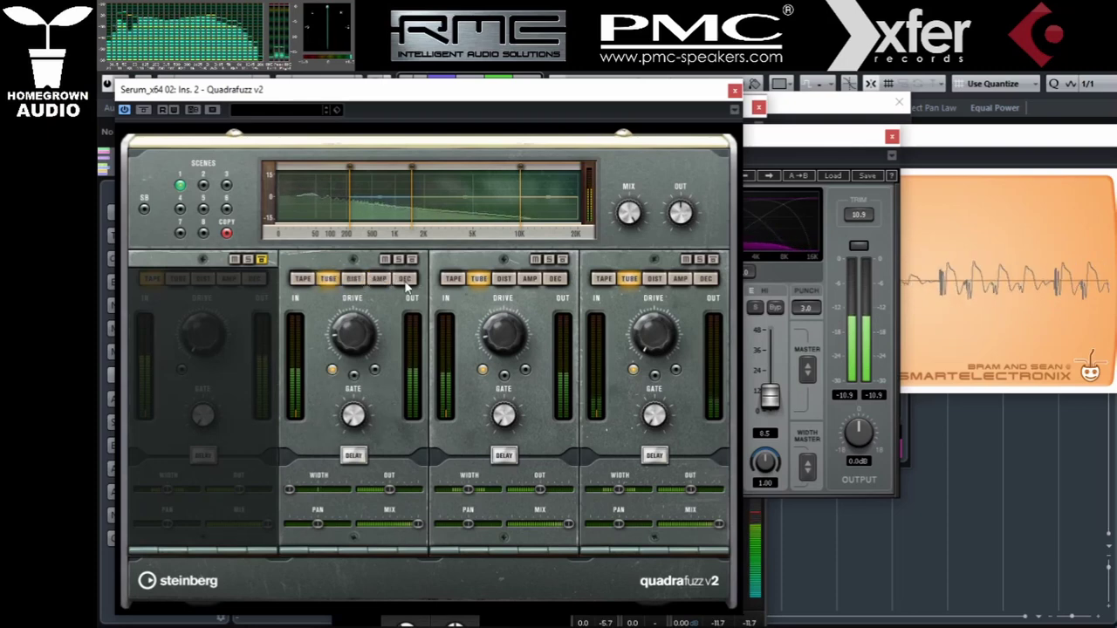
left_click(735, 90)
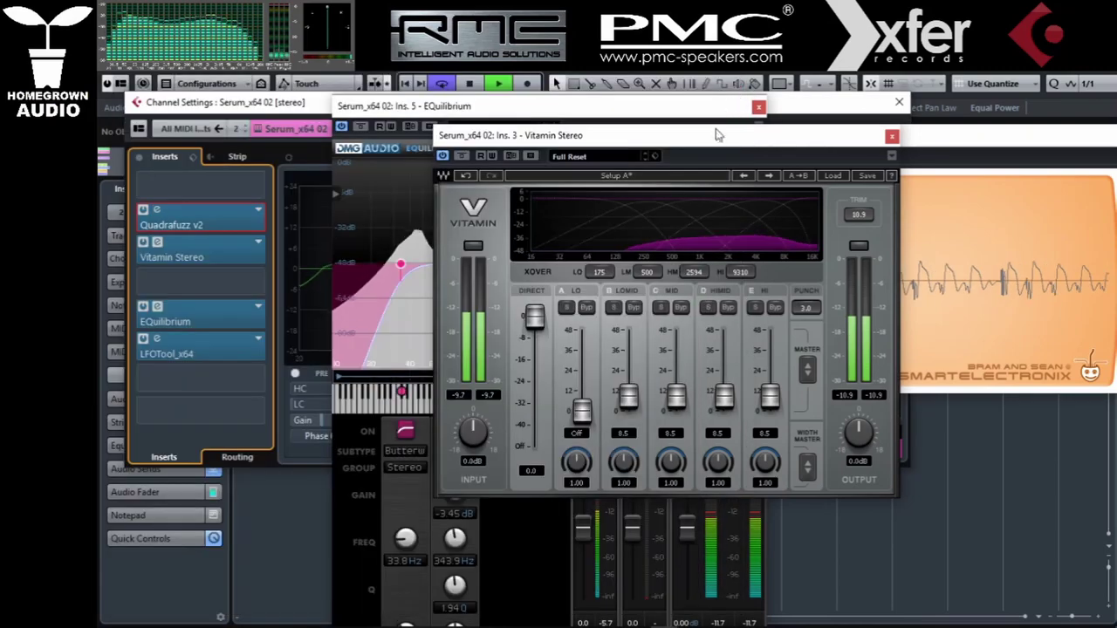
left_click(891, 136)
- Audition EQuilibrium's 343.9 Hz peak band at -2.04 dB, disable the band again, and stop playback
left_click(534, 281)
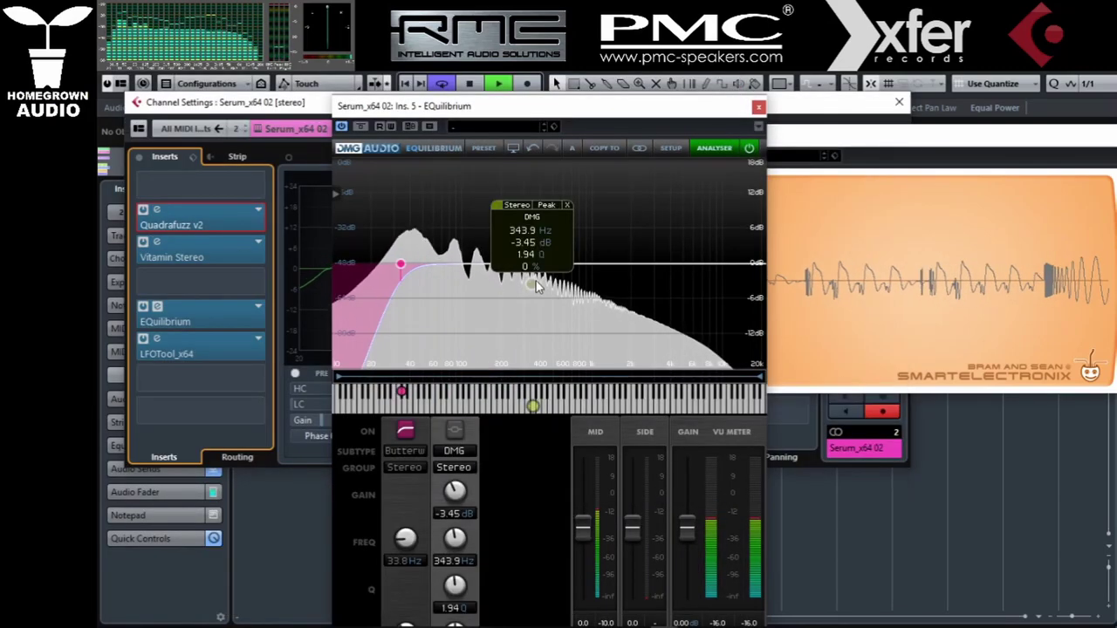
left_click_drag(534, 281, 531, 274)
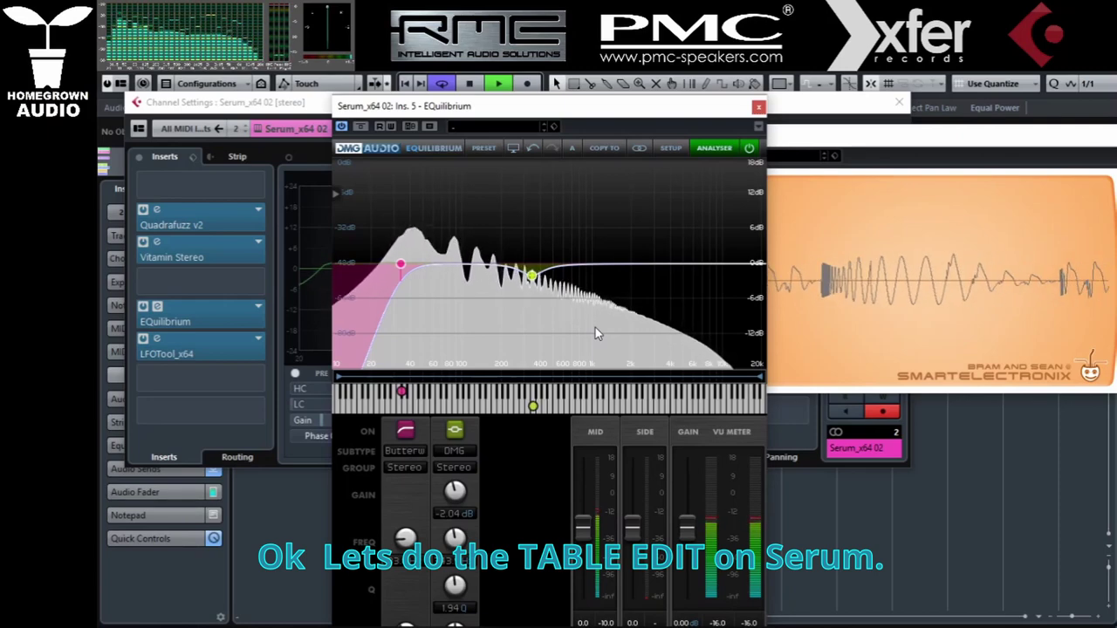
left_click(531, 278)
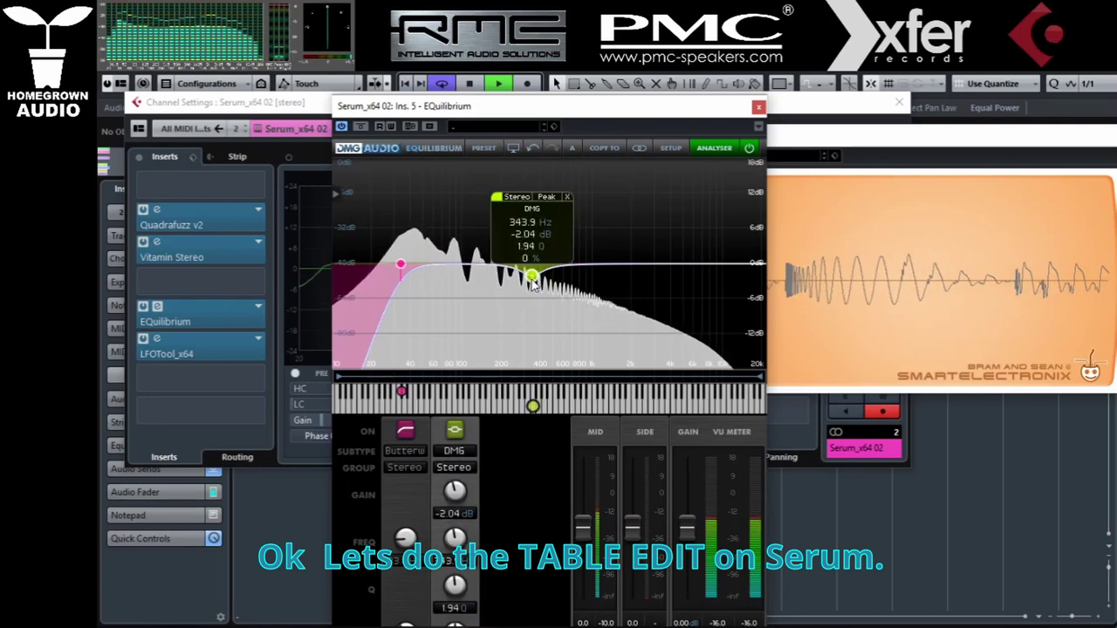
key("space")
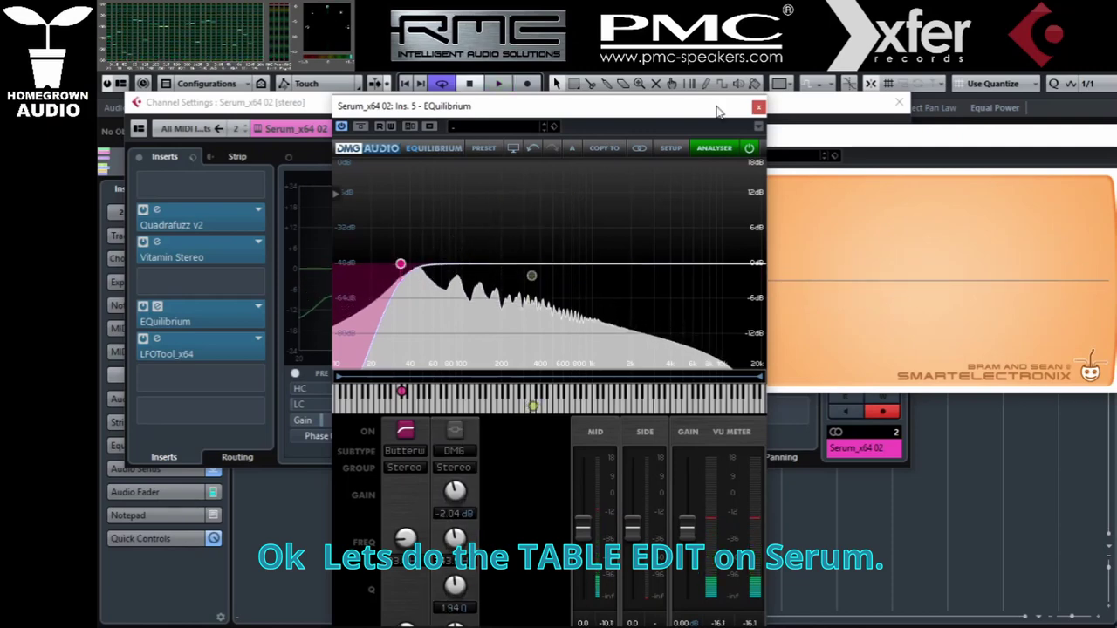
- Close EQuilibrium, open the bass Serum's oscillator A in the wavetable editor, and generate its harmonic bins from the waveform
left_click(758, 108)
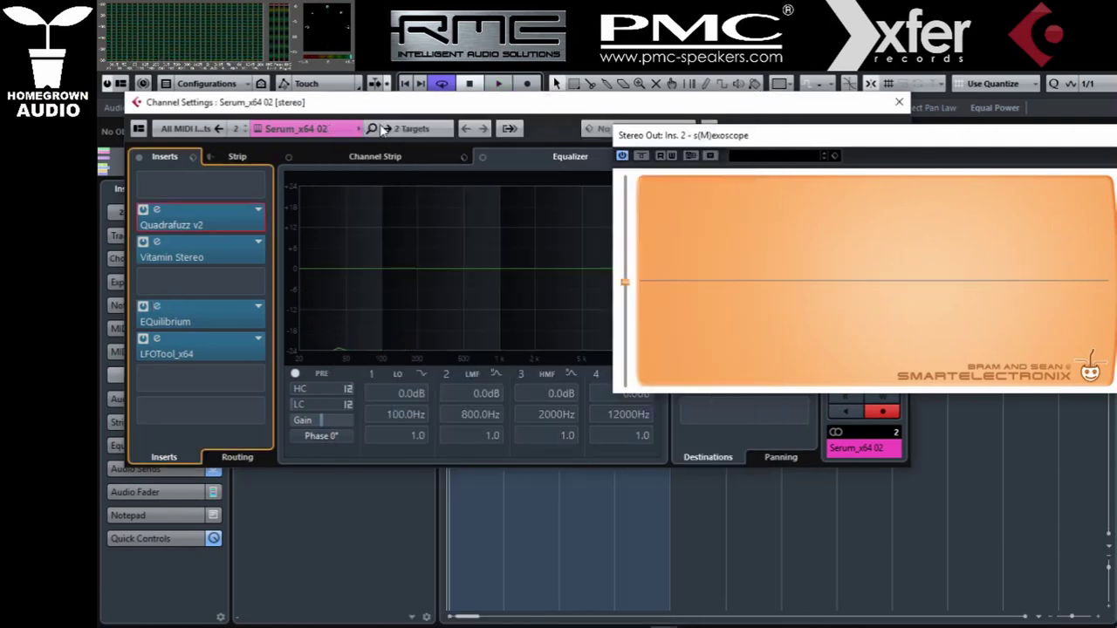
left_click(260, 130)
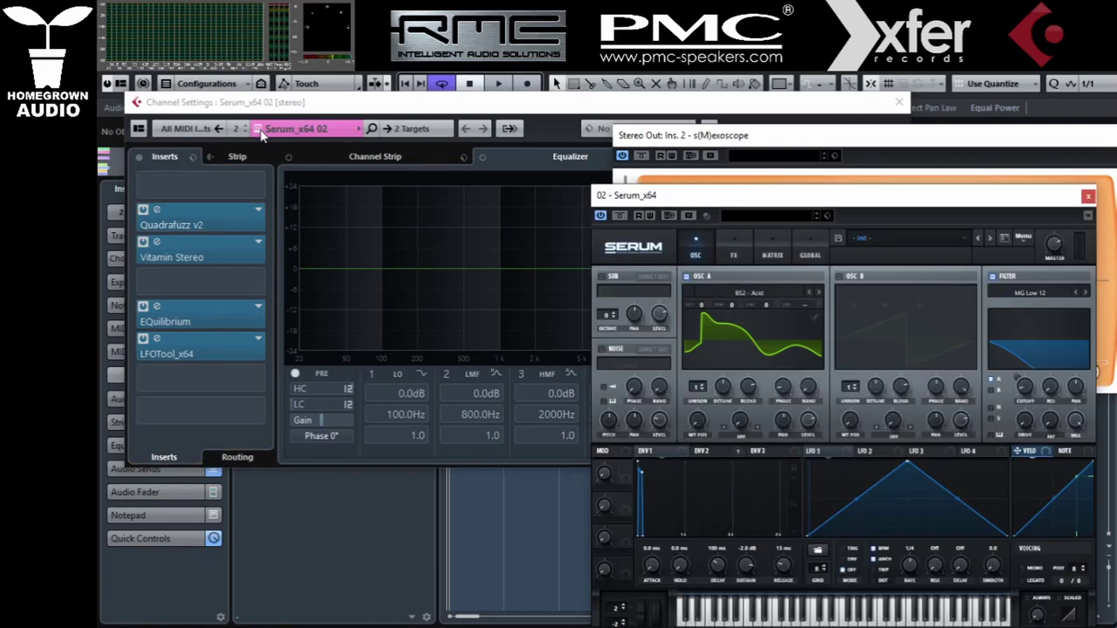
left_click(811, 304)
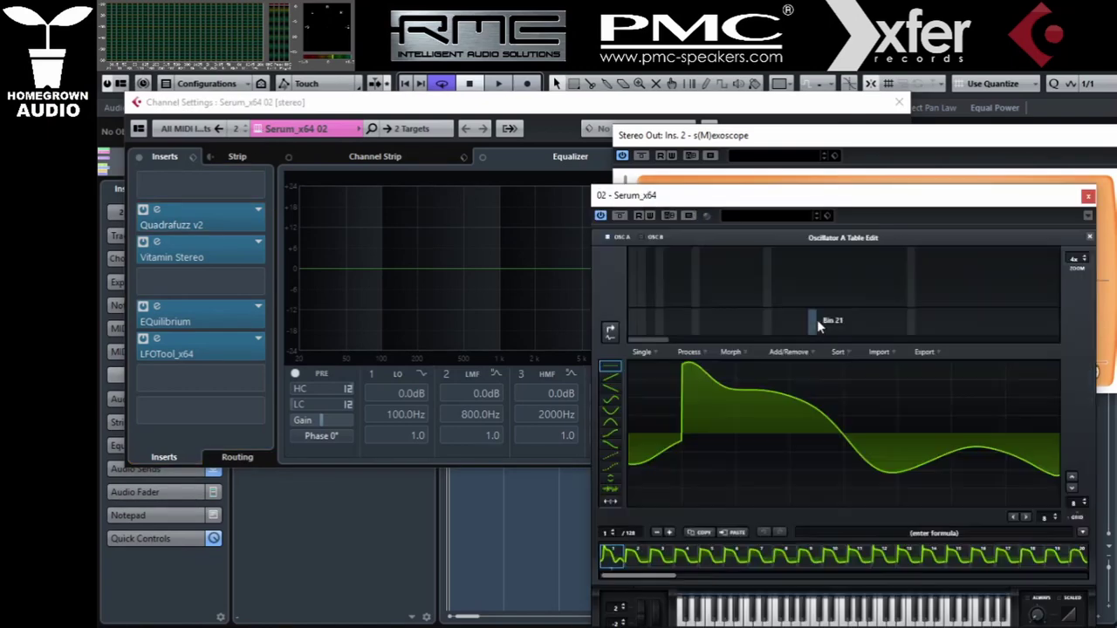
left_click(609, 332)
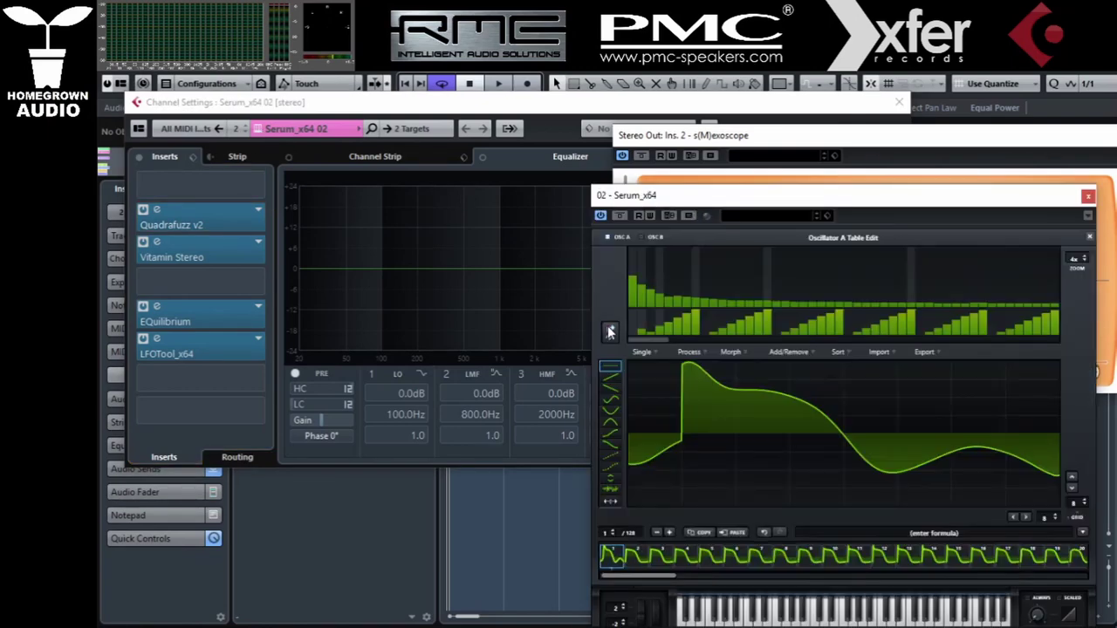
- Gently adjust the low harmonics of oscillator A's first frame, including bins 8 and 9
left_click_drag(635, 291, 667, 303)
left_click_drag(669, 294, 670, 297)
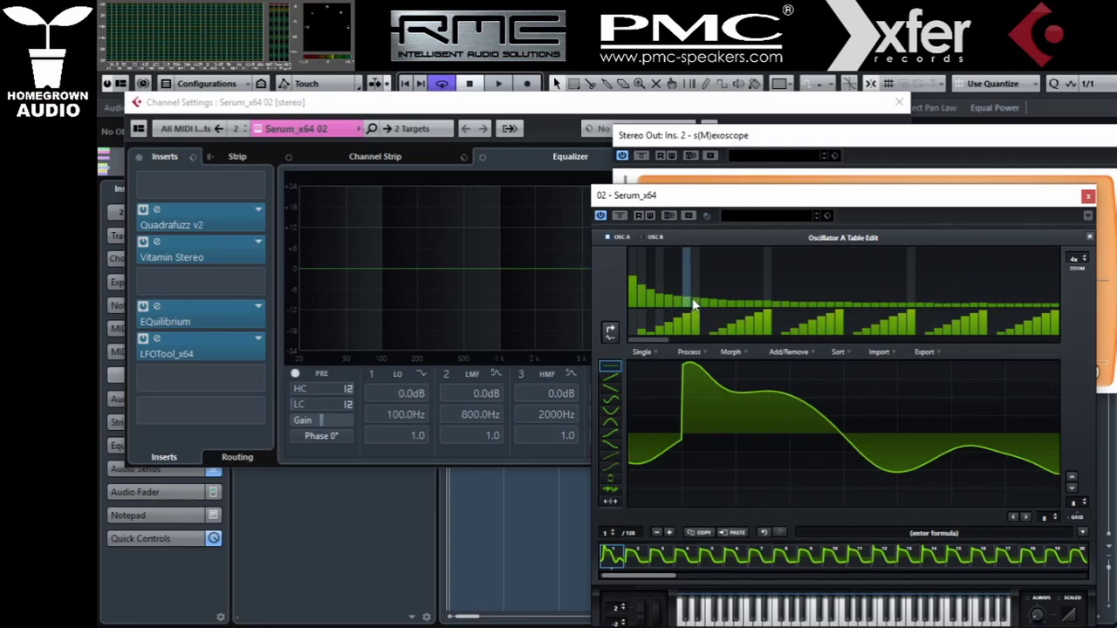
left_click(695, 305)
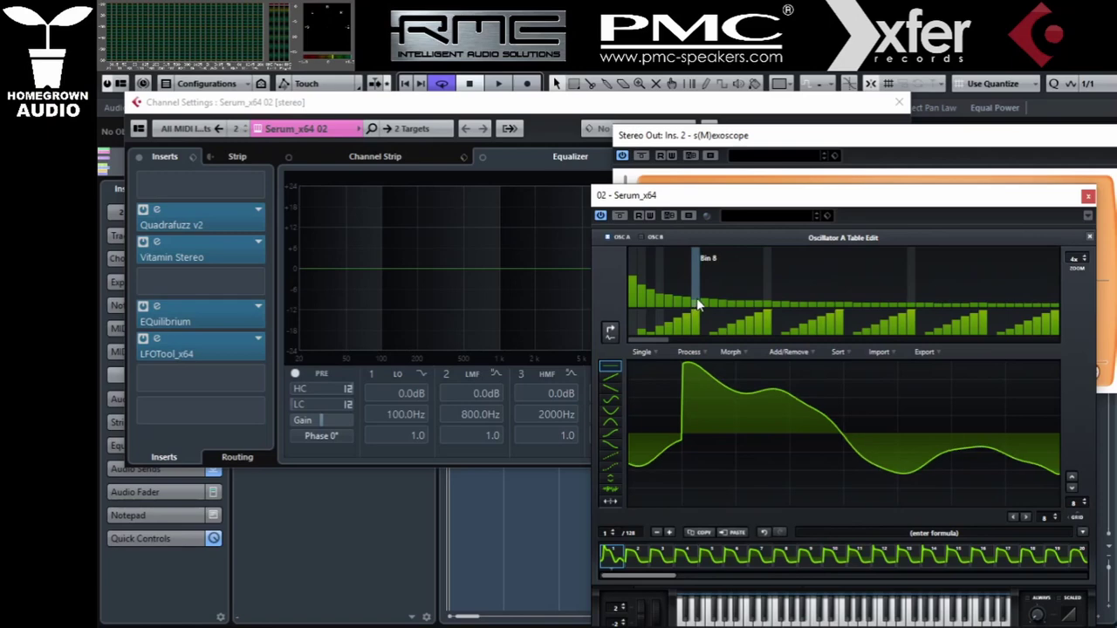
left_click(706, 302)
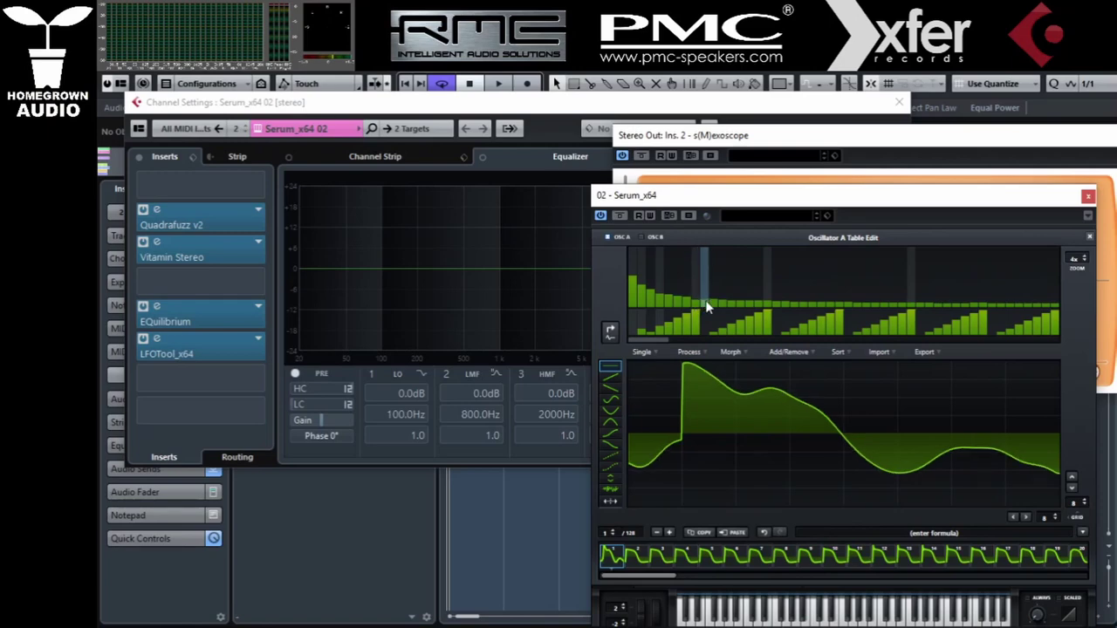
- Start playback and open EQuilibrium on the bass channel to view the spectrum while editing harmonics
key("space")
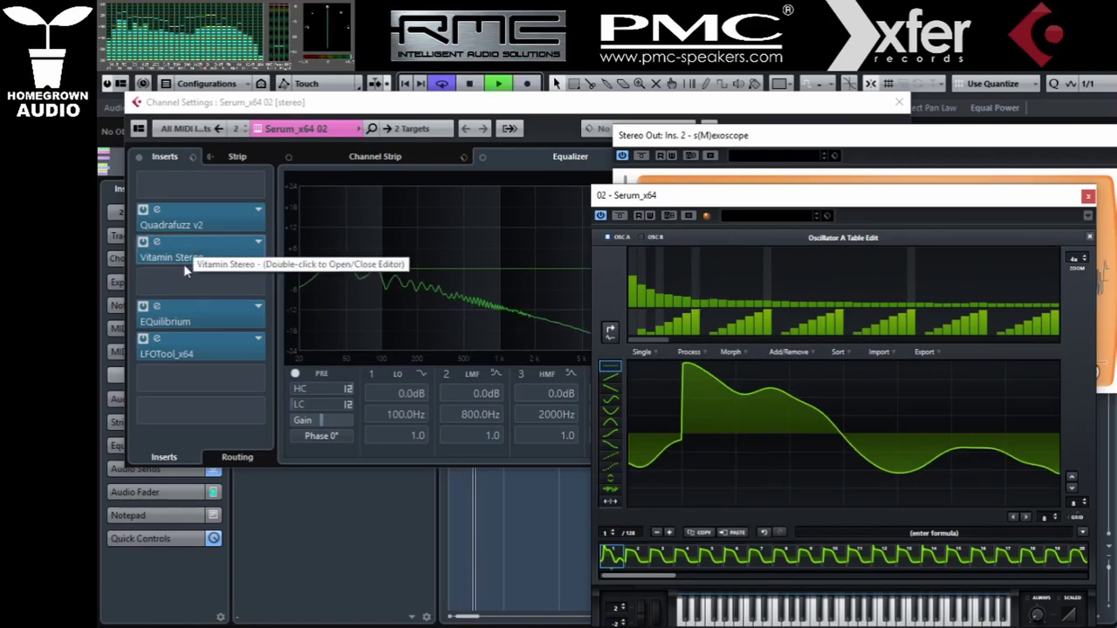
double_click(194, 316)
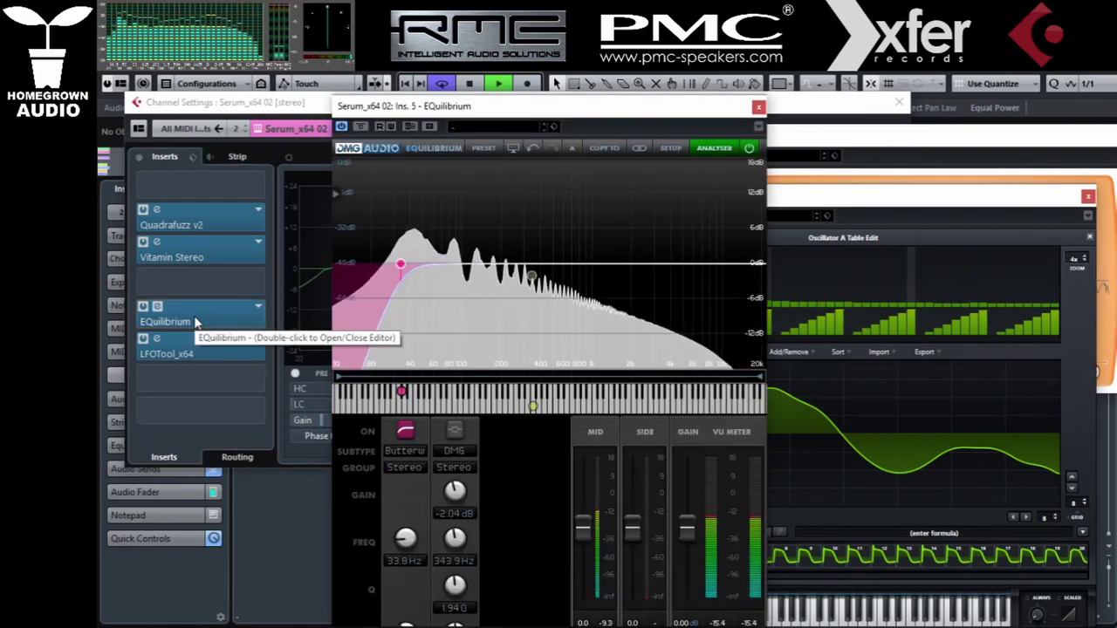
left_click(530, 281)
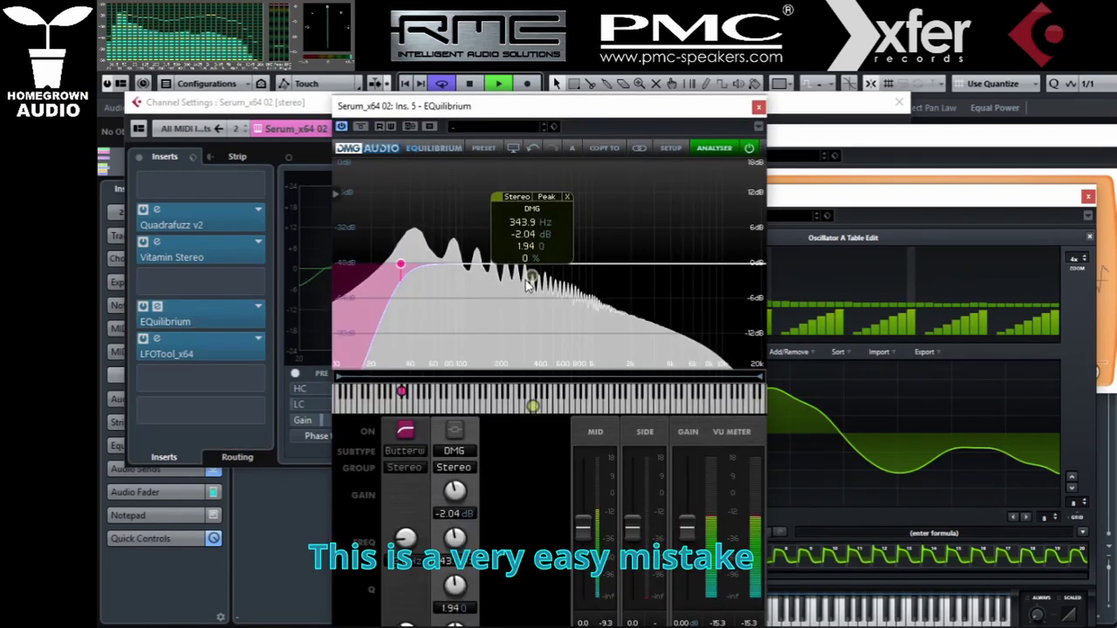
- Try boosting bin 18 in the harmonic table, reduce it to about 9%, and try cutting it out completely
left_click(787, 295)
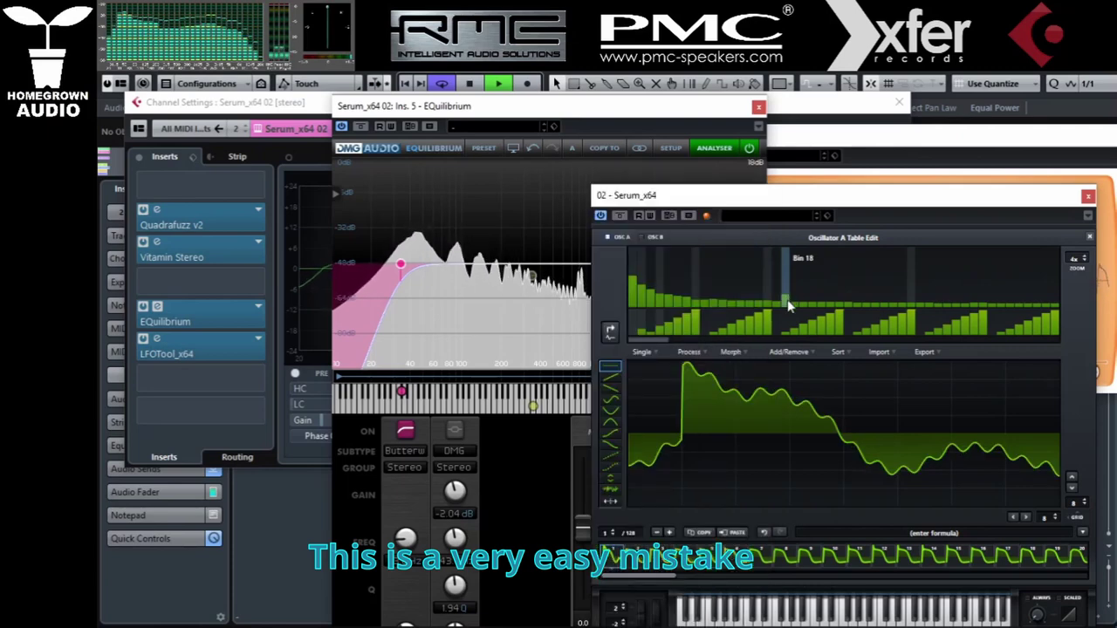
left_click_drag(787, 299, 787, 302)
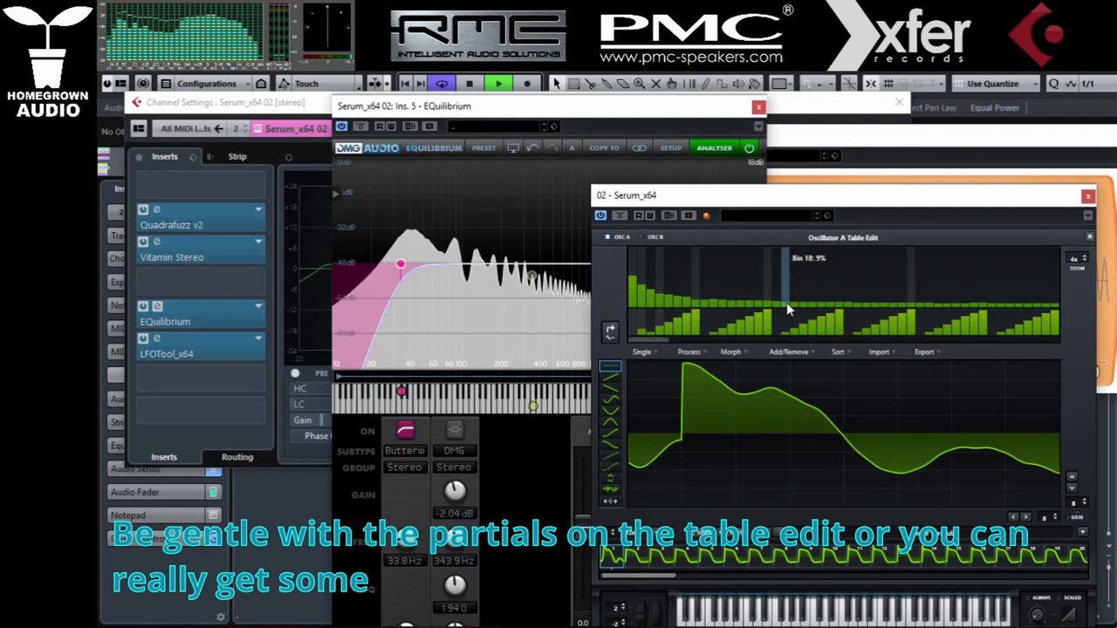
left_click_drag(786, 303, 786, 304)
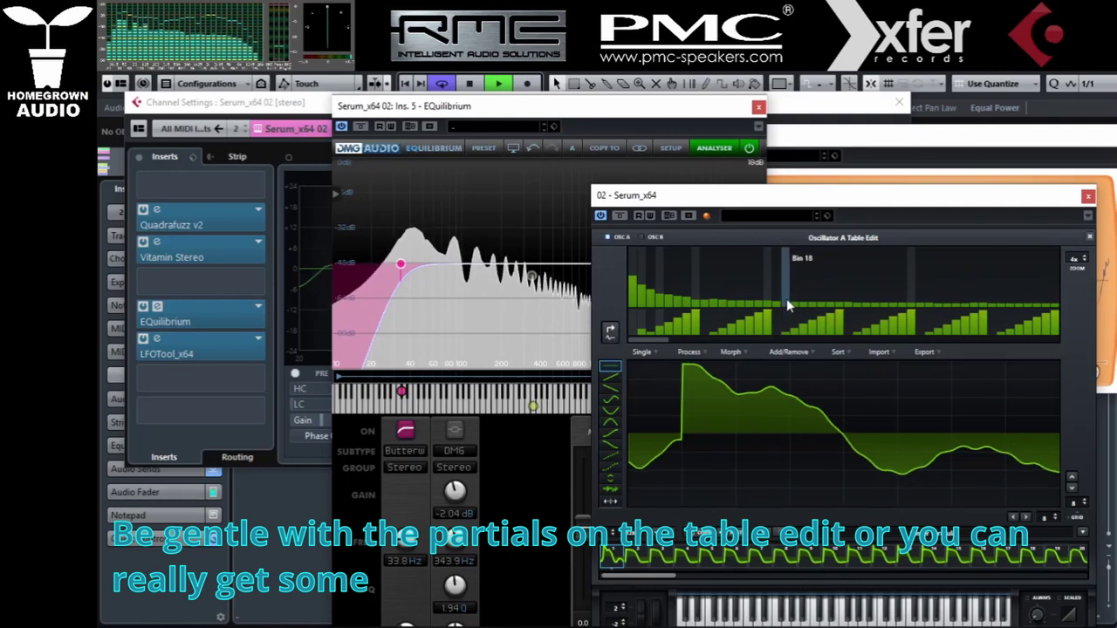
left_click_drag(786, 298, 787, 317)
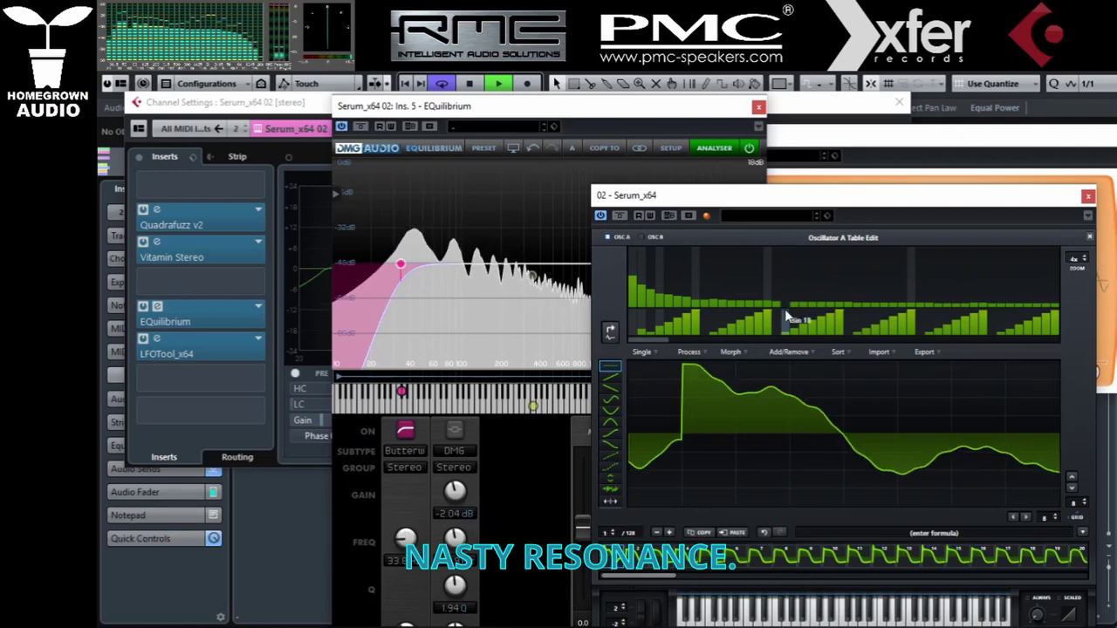
- Fine-tune the levels of harmonic bins 8 and 9 in oscillator A's table while the loop plays
left_click(696, 302)
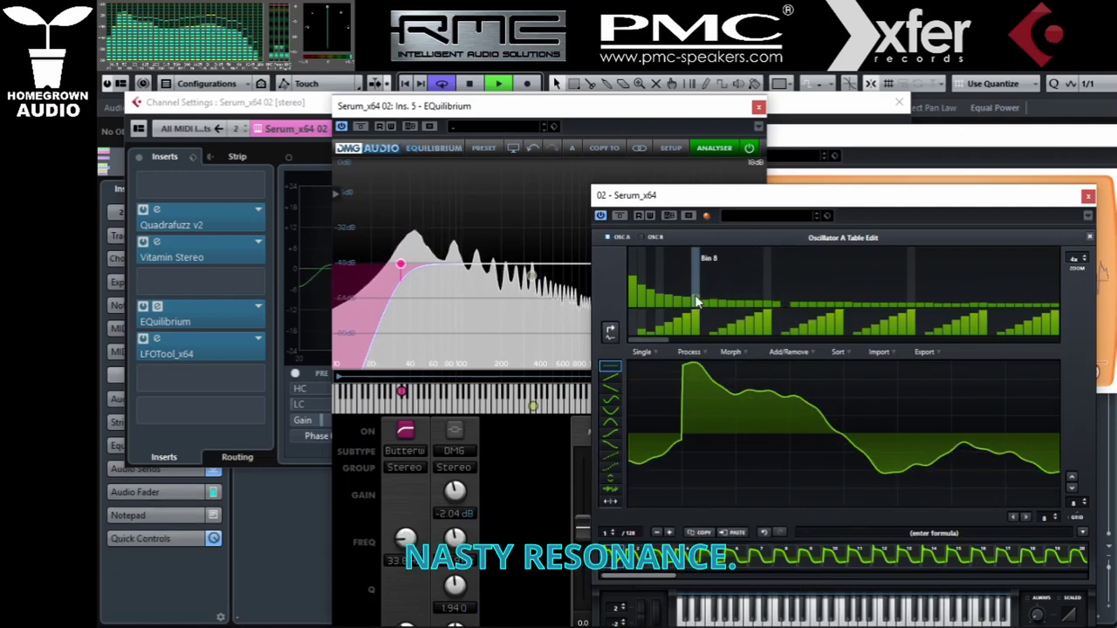
left_click(696, 305)
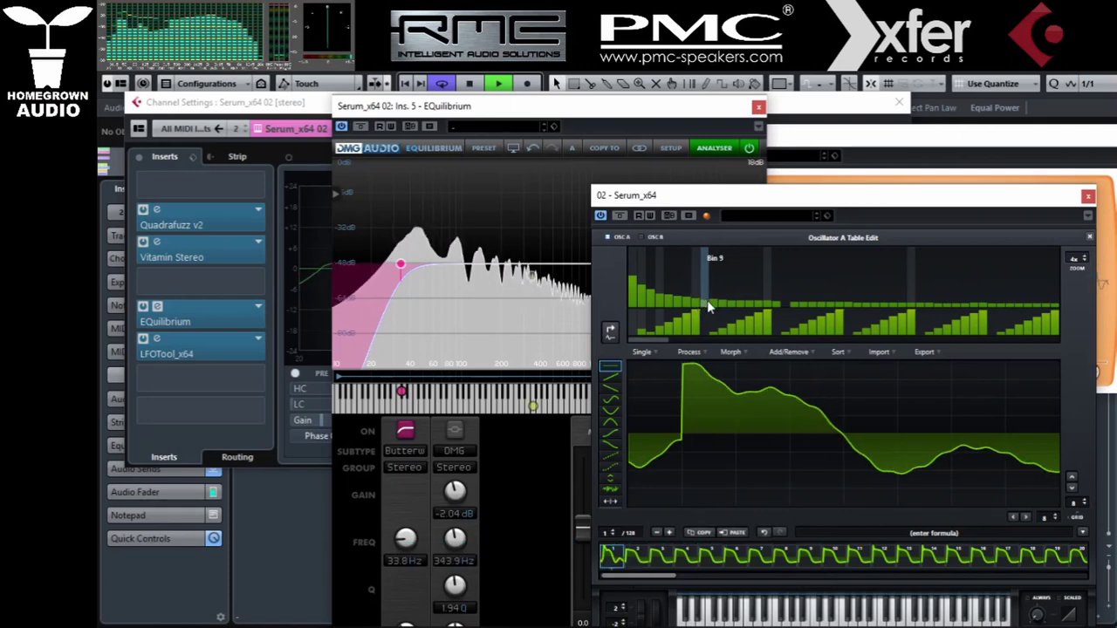
left_click_drag(708, 300, 706, 302)
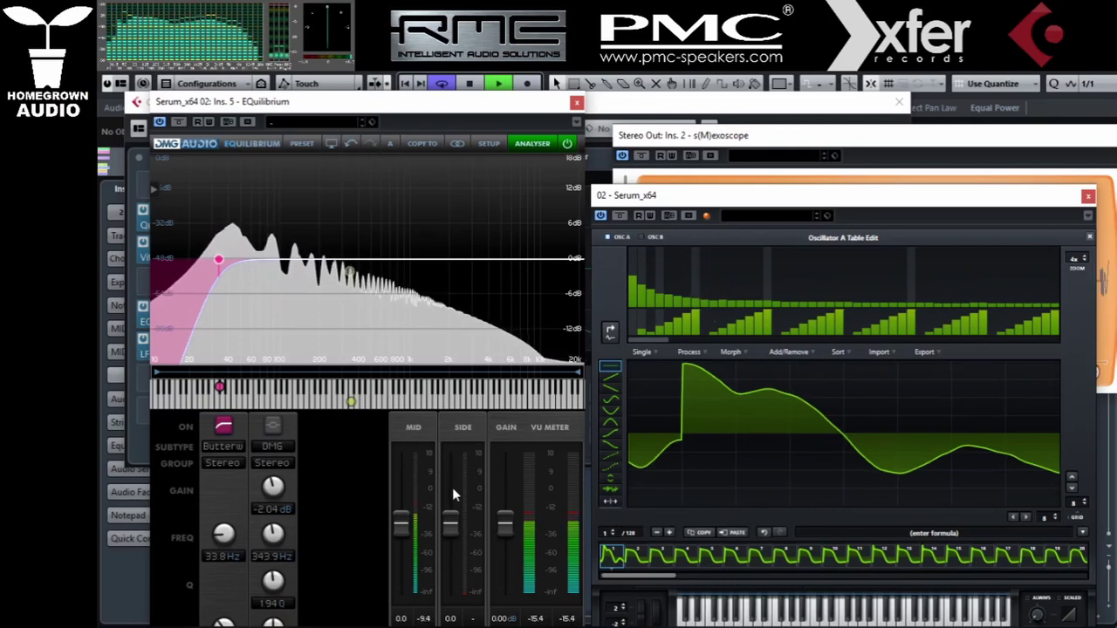
- Compare the bass with and without EQuilibrium's Butterworth high-pass, lower its cutoff to 27.4 Hz, and close the EQ
double_click(215, 259)
left_click(217, 261)
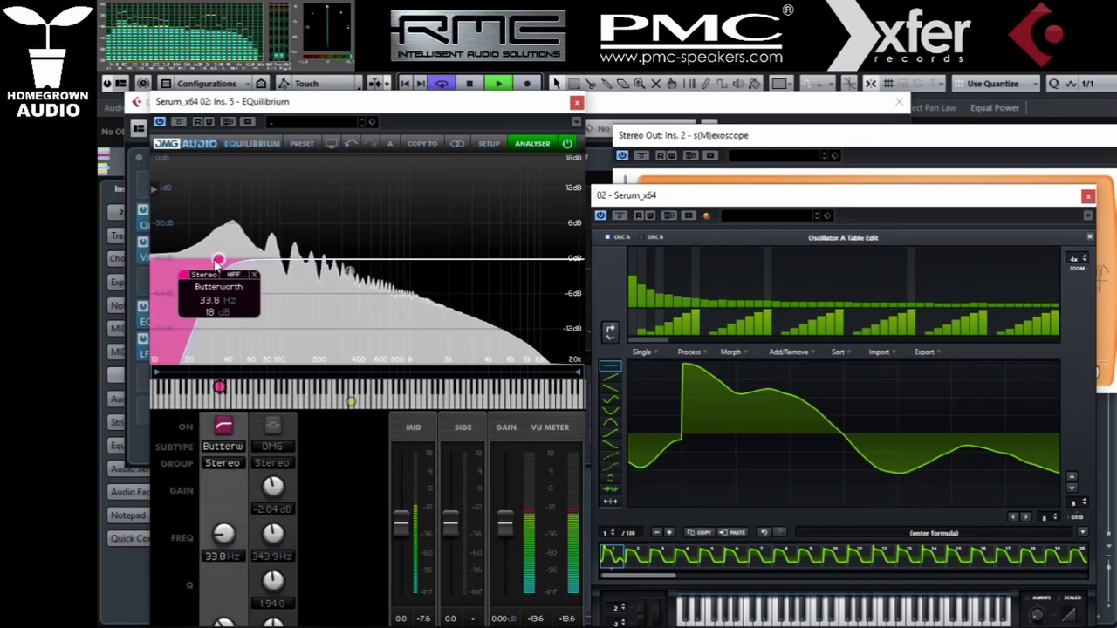
left_click_drag(214, 264, 206, 260)
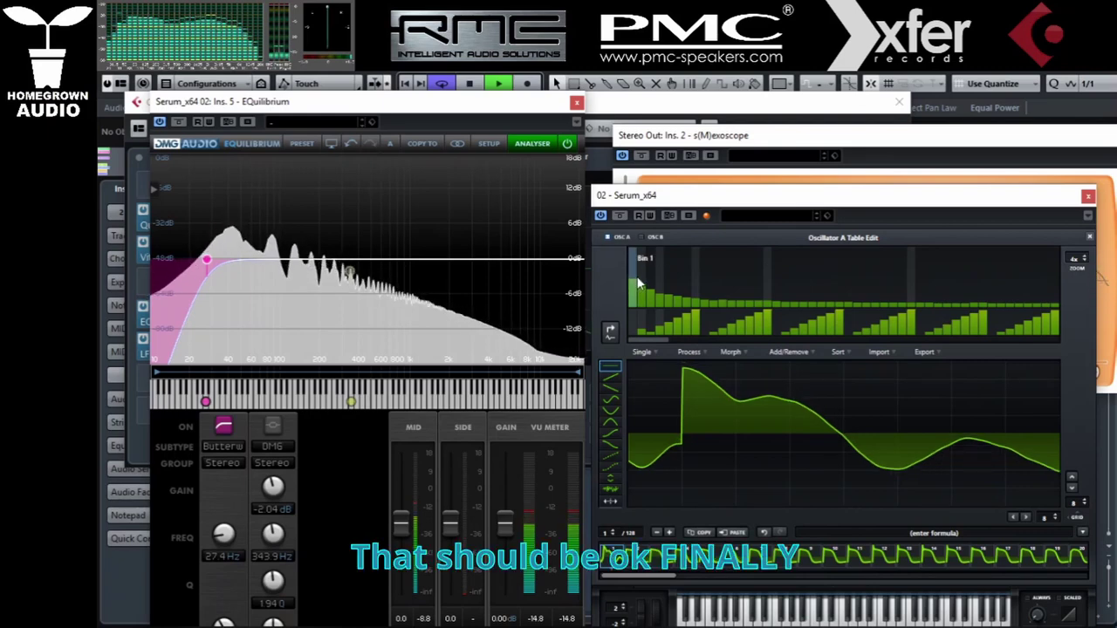
left_click(576, 102)
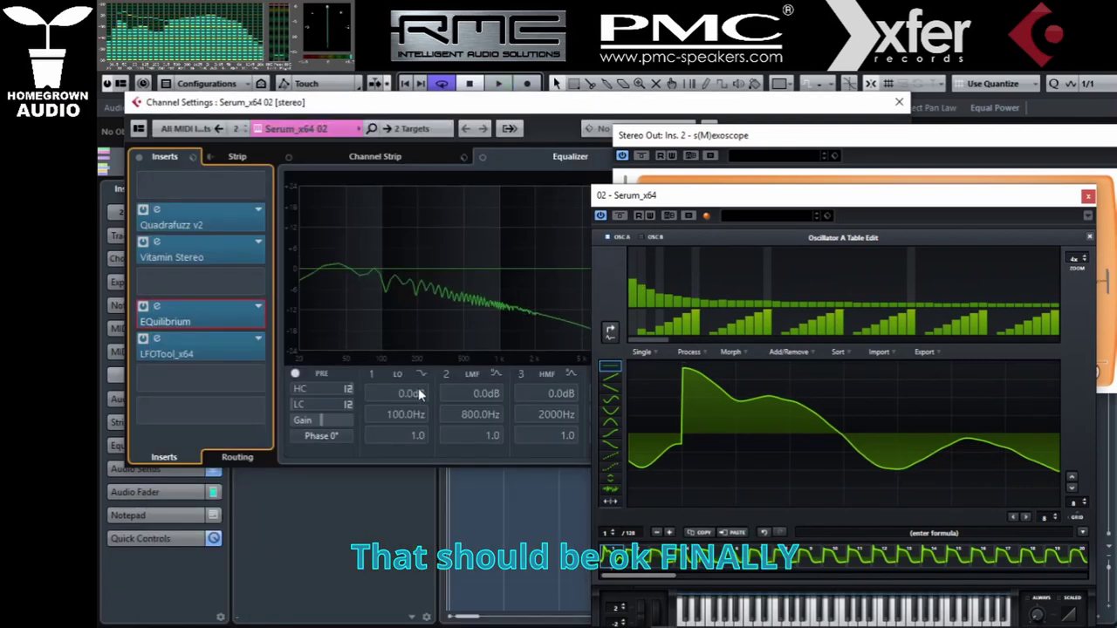
- Bring the s(M)exoscope window forward and open the LFOTool insert on the bass channel
left_click(930, 148)
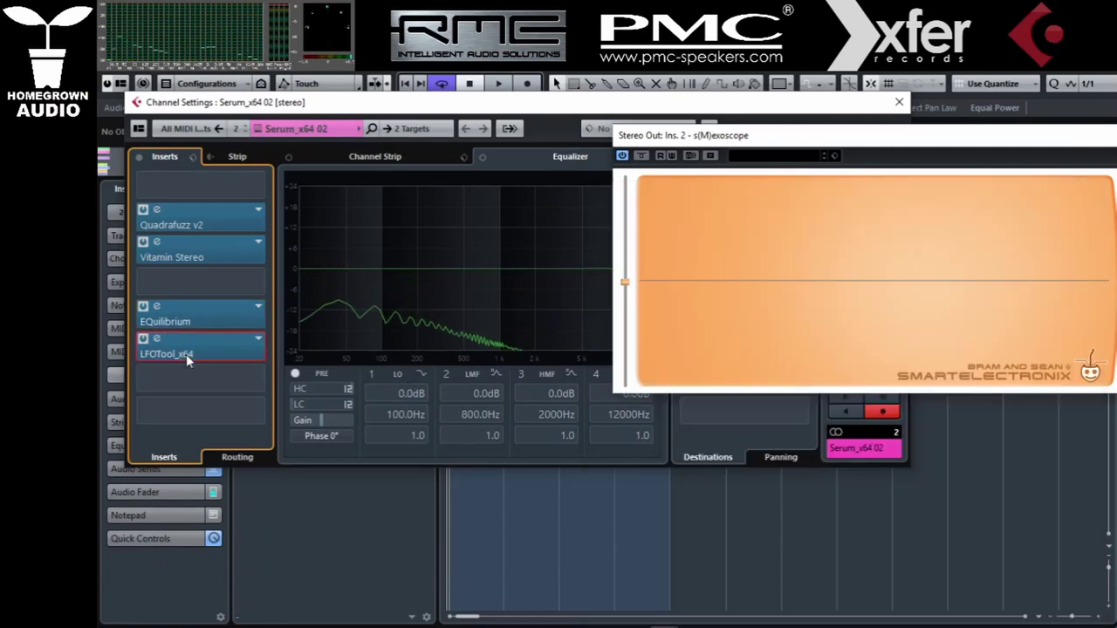
left_click(186, 354)
left_click_drag(601, 379, 1114, 389)
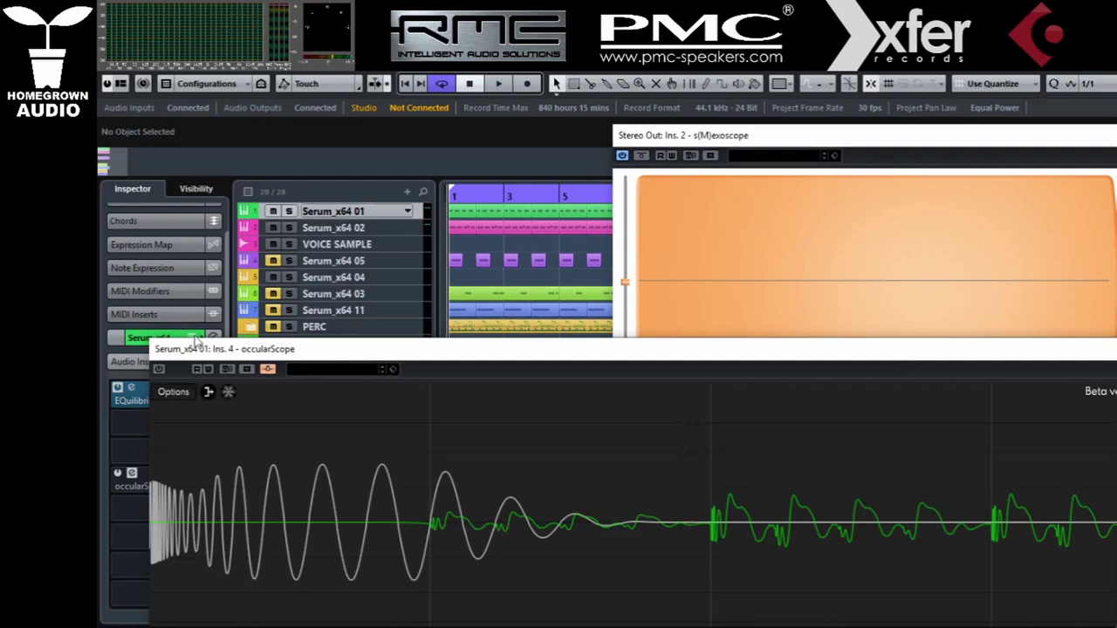
- Show the kick's Serum beside the s(M)exoscope, close occularScope, and play the loop to freeze its waveform on the scope
left_click(194, 340)
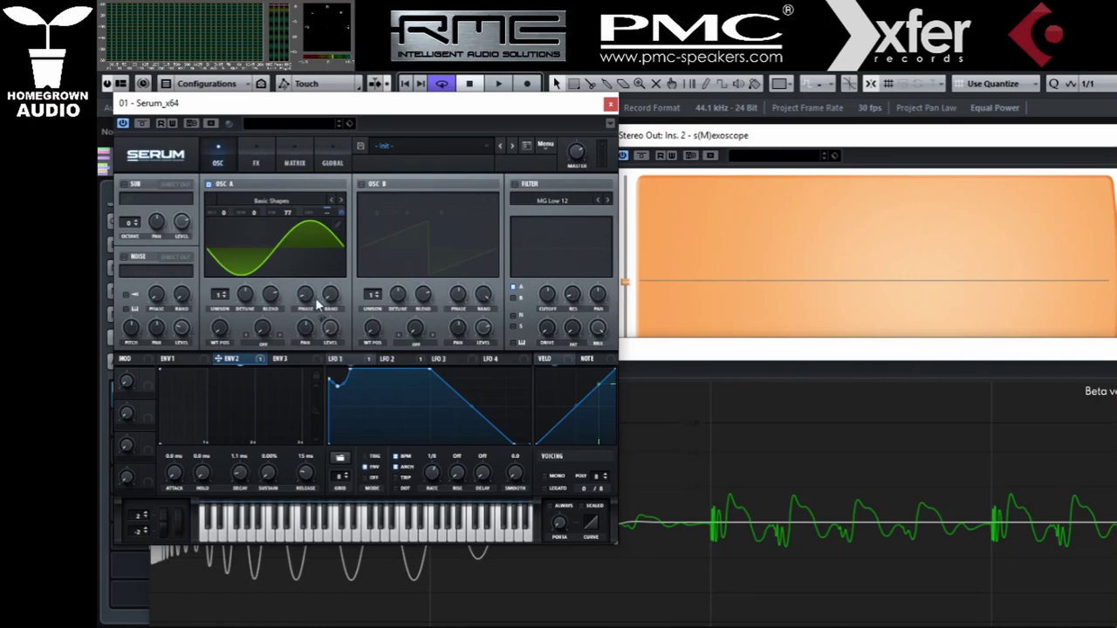
left_click_drag(416, 109, 417, 99)
left_click(898, 142)
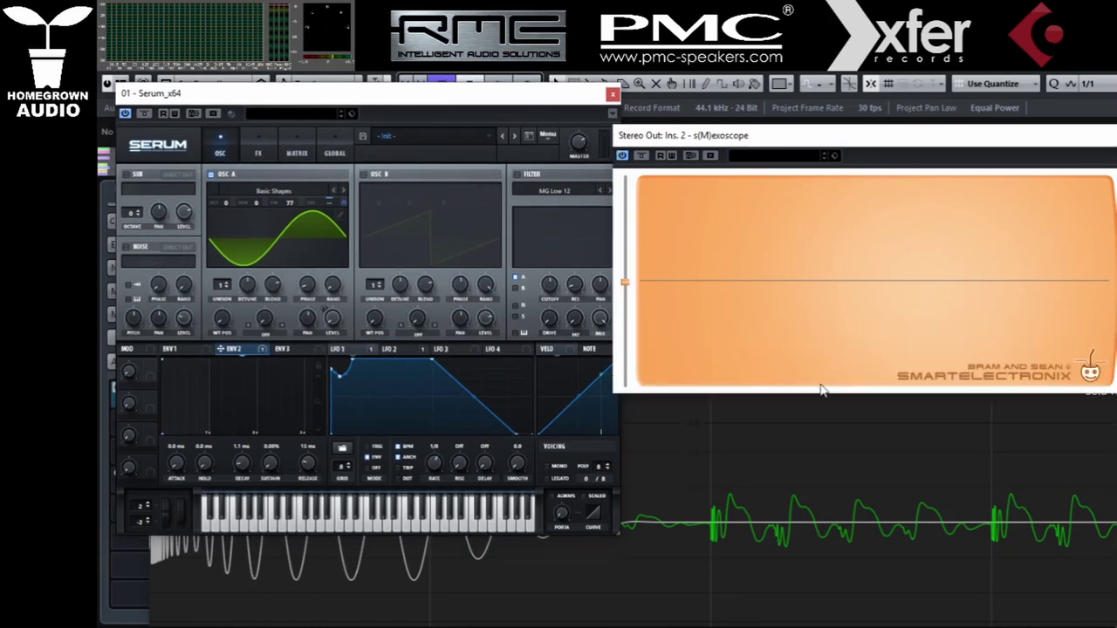
key("Return")
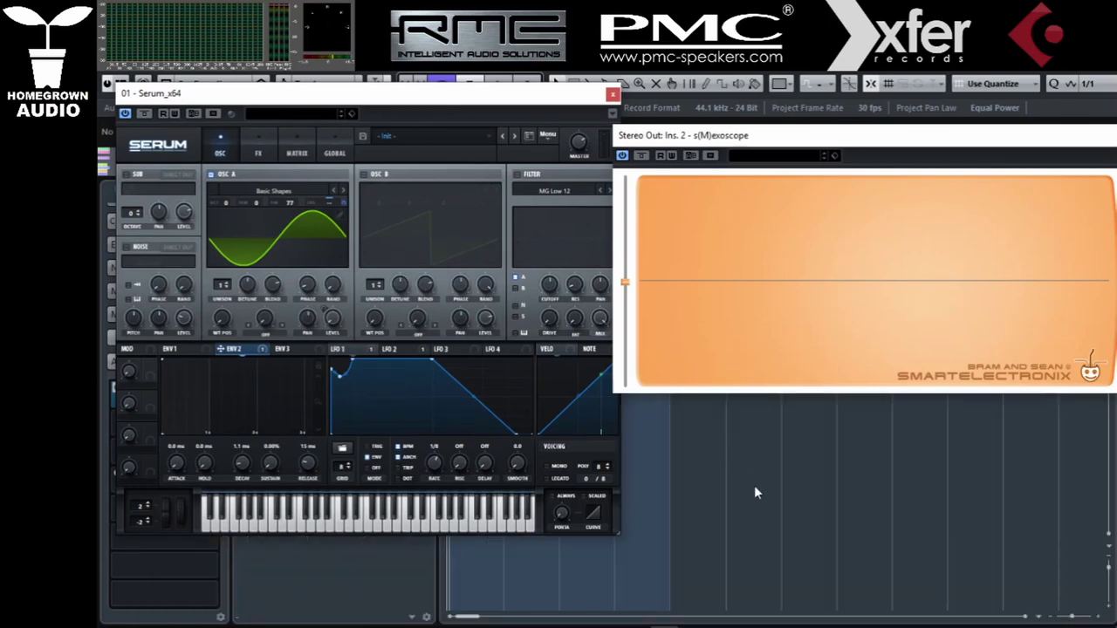
key("space")
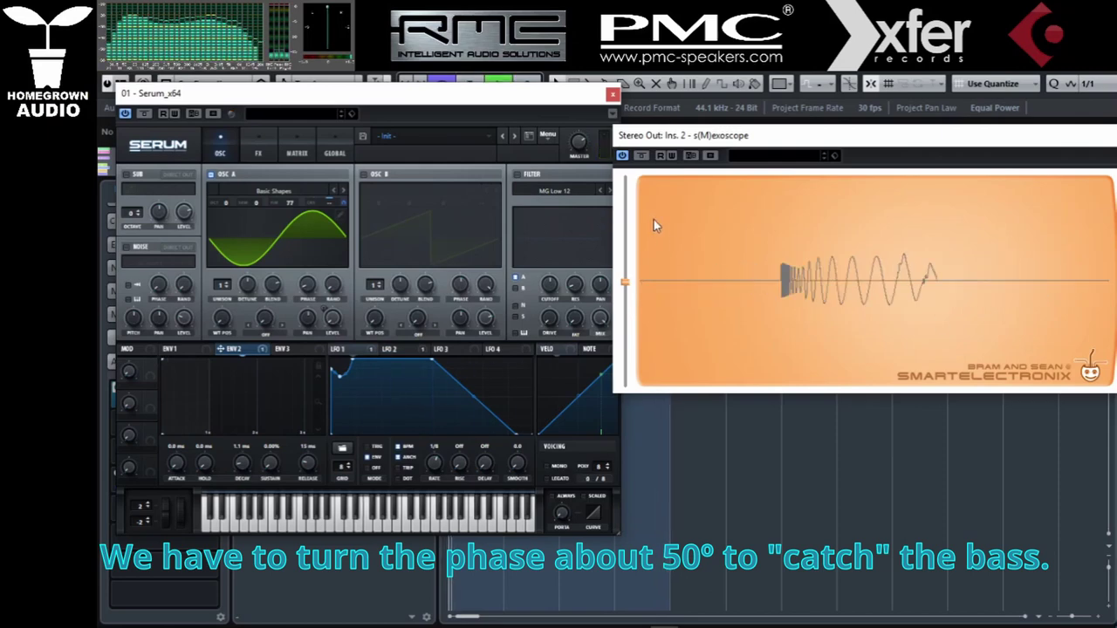
left_click(622, 158)
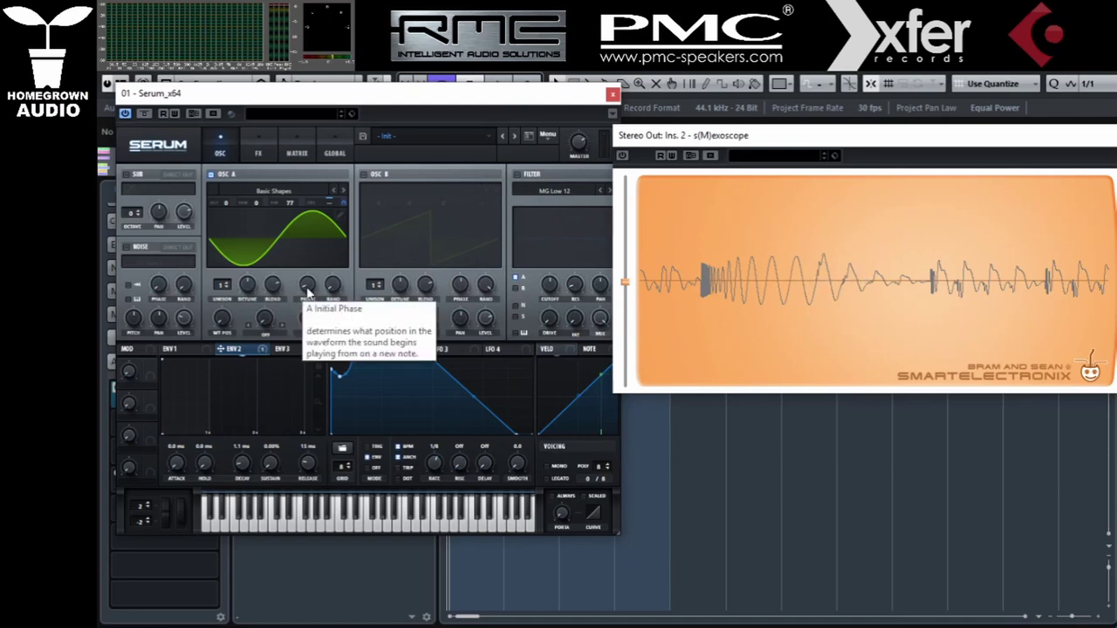
- Set the kick oscillator A's initial phase to 332°, replay with the s(M)exoscope re-enabled, and tweak the phase further during playback
left_click_drag(307, 292, 308, 274)
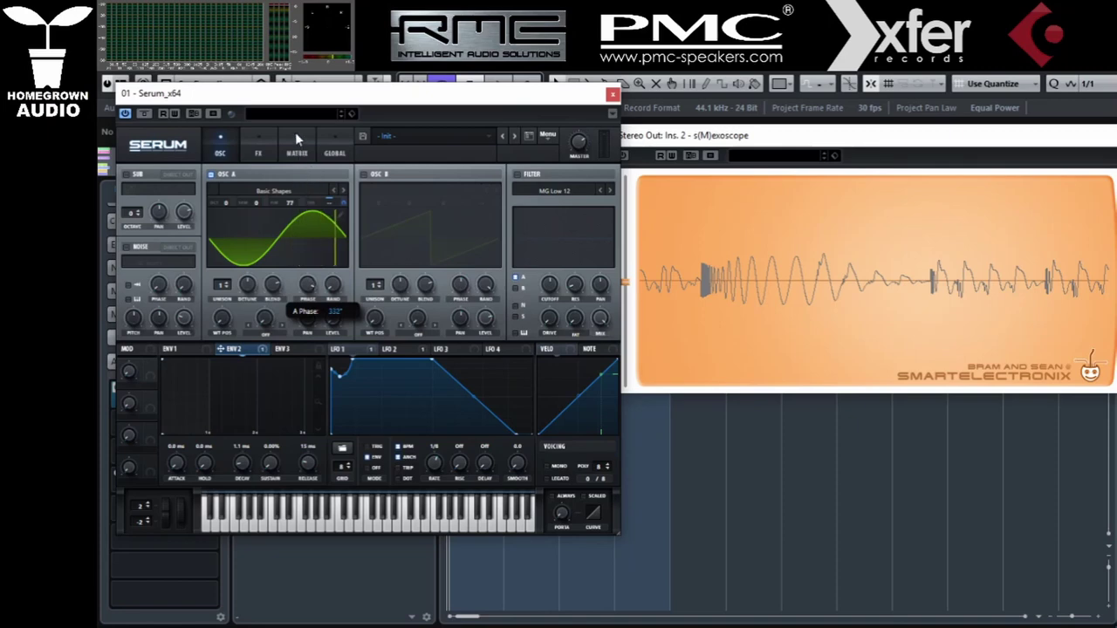
key("space")
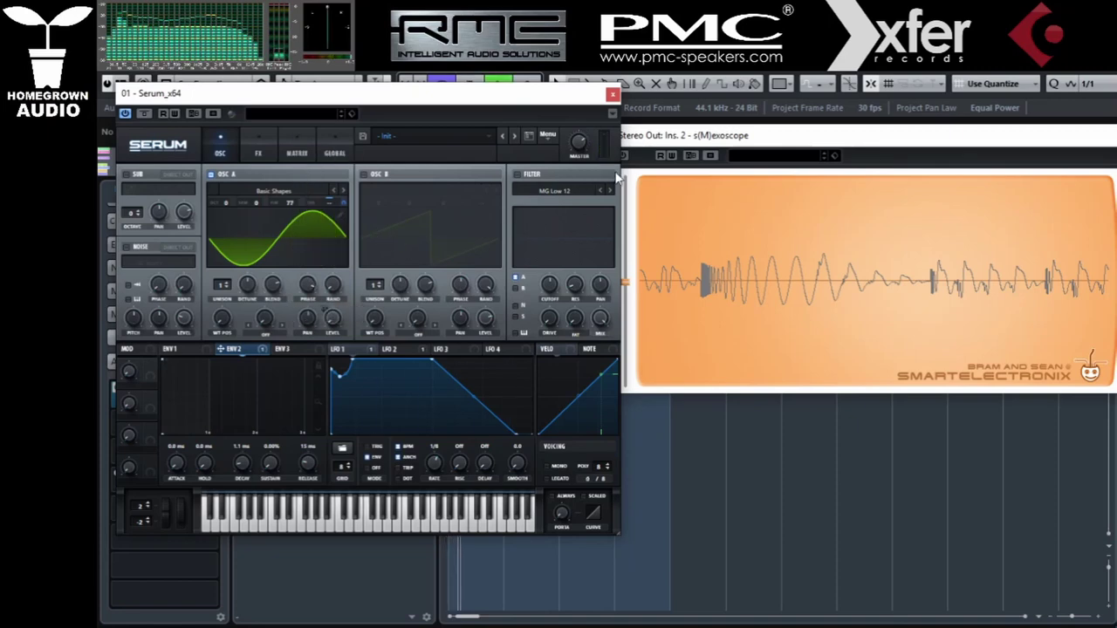
left_click(621, 158)
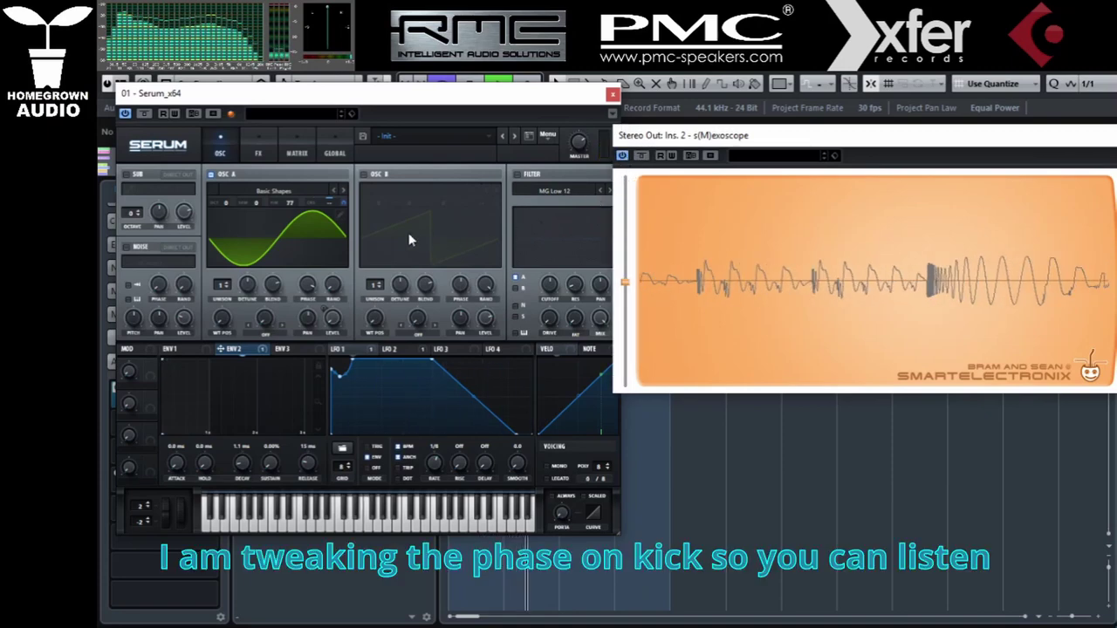
mouse_move(307, 285)
left_mouse_down()
mouse_move(311, 333)
mouse_move(321, 293)
mouse_move(309, 421)
mouse_move(316, 310)
left_mouse_up()
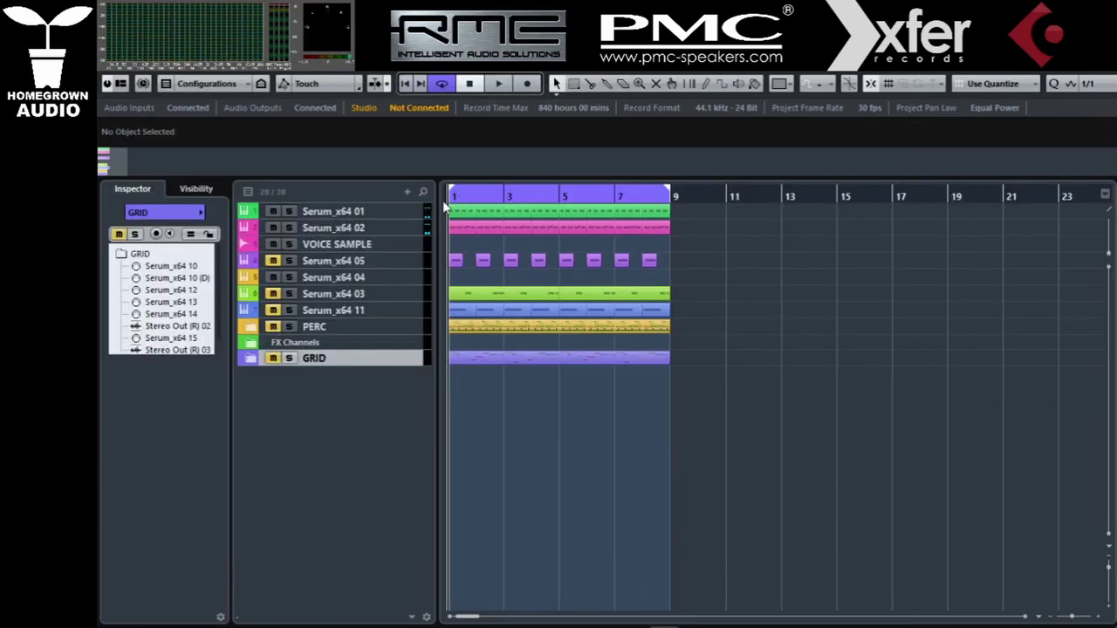
- Enlarge the Serum_x64 01 kick track and render its first one-bar part to a new audio track
left_click(406, 214)
left_click_drag(407, 219, 404, 278)
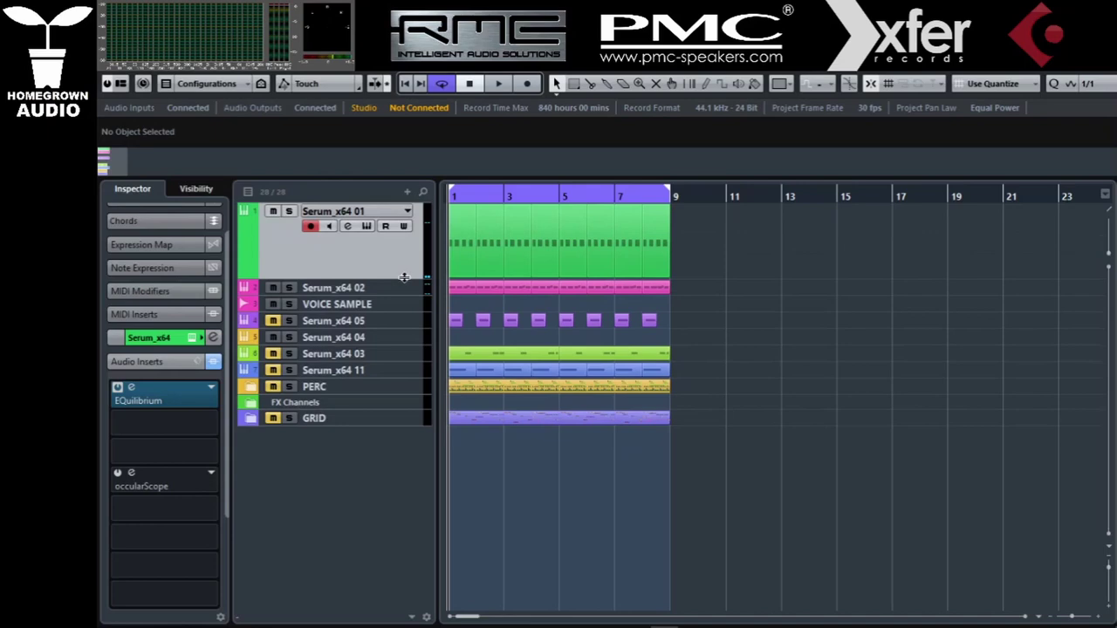
left_click(462, 257)
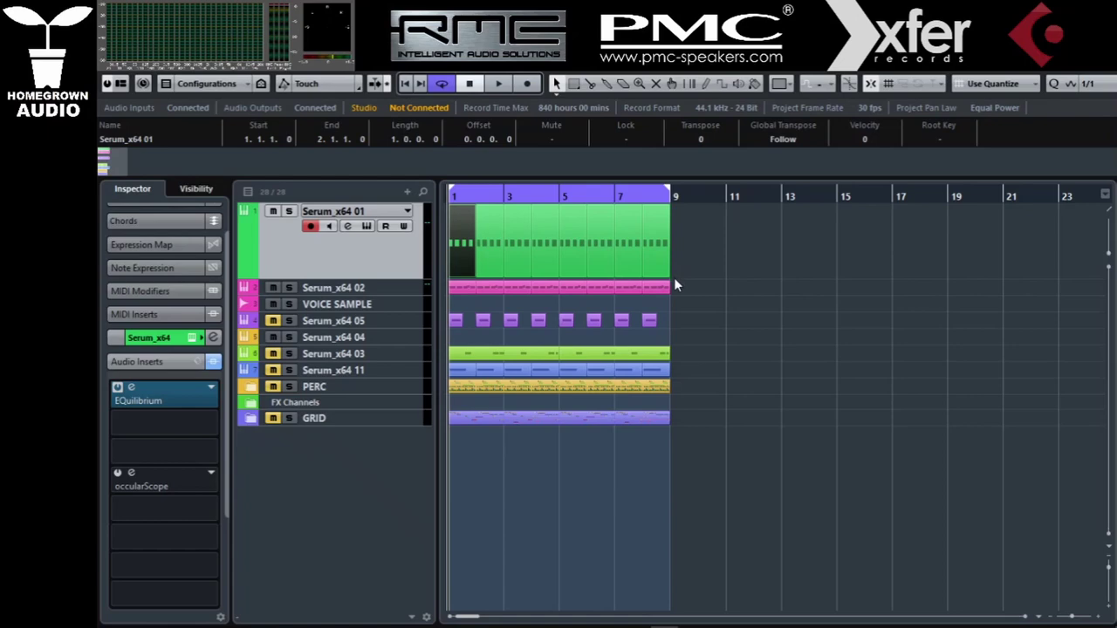
key("alt+r")
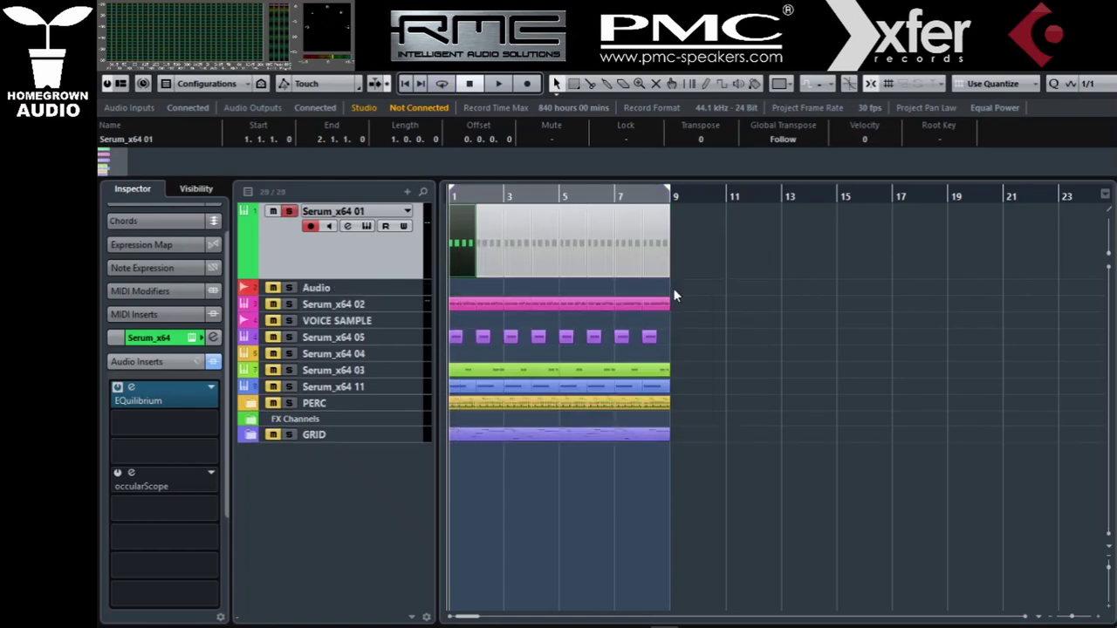
key("h")
key("h")
key("h")
key("h")
key("h")
key("h")
key("h")
key("h")
key("h")
key("h")
key("h")
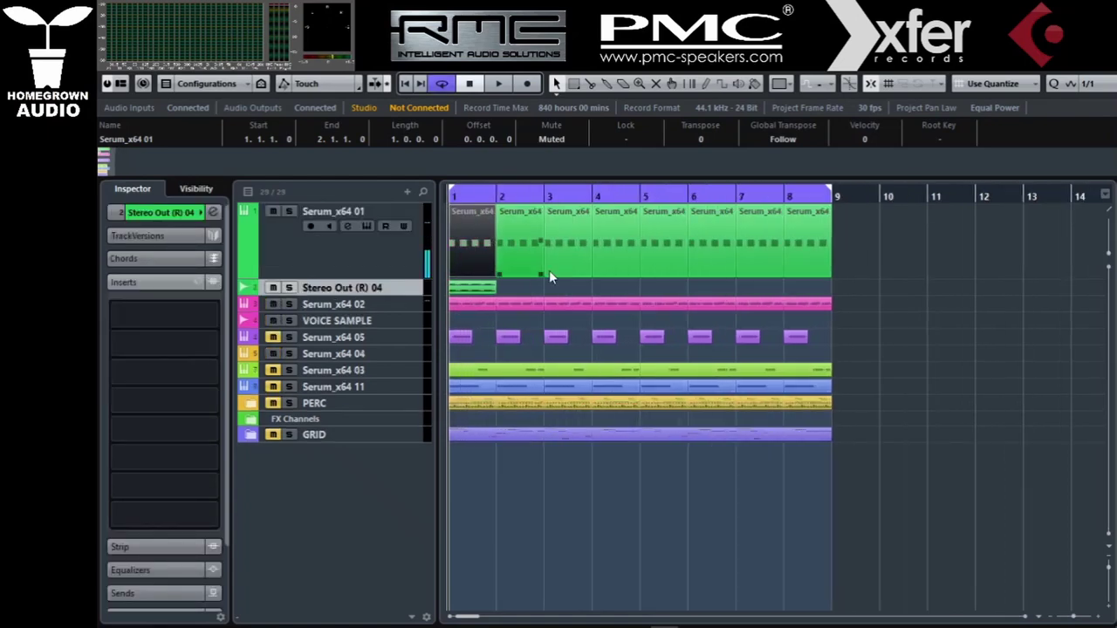
- Enlarge the rendered kick audio track, split its clip at 1.2 and delete the first hit
left_click_drag(403, 294, 395, 443)
key("h")
key("h")
key("h")
key("h")
key("h")
key("h")
key("h")
key("h")
left_click(492, 374)
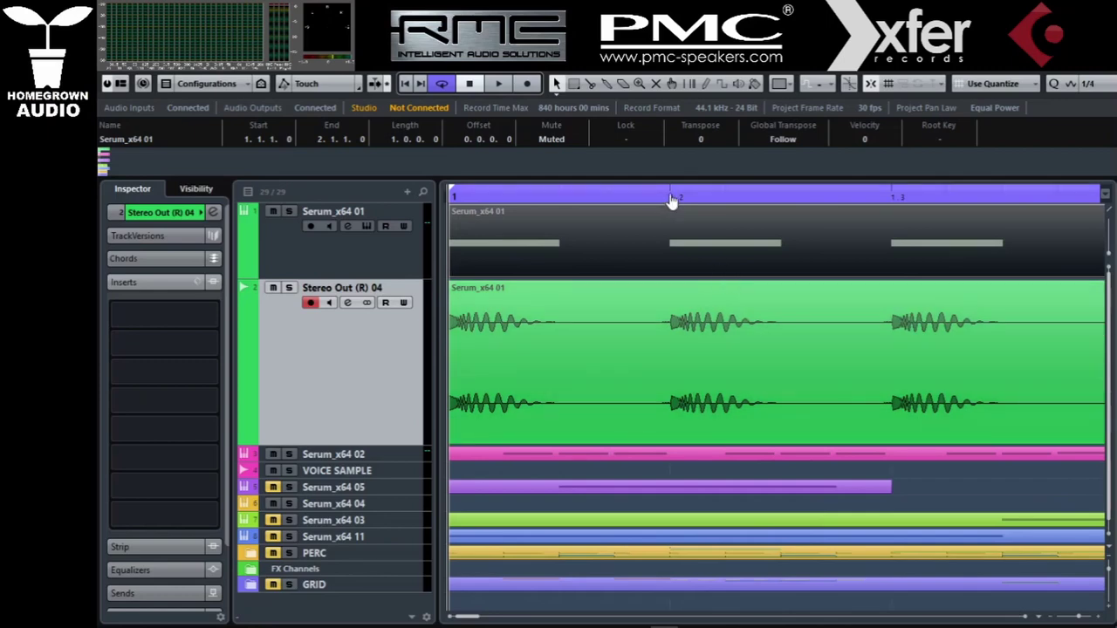
left_click(677, 384, "alt")
left_click(577, 375)
key("Delete")
- Split the kick audio at 1.3, delete everything after it, and shorten the remaining hit to end at 1.2.3
left_click(697, 361)
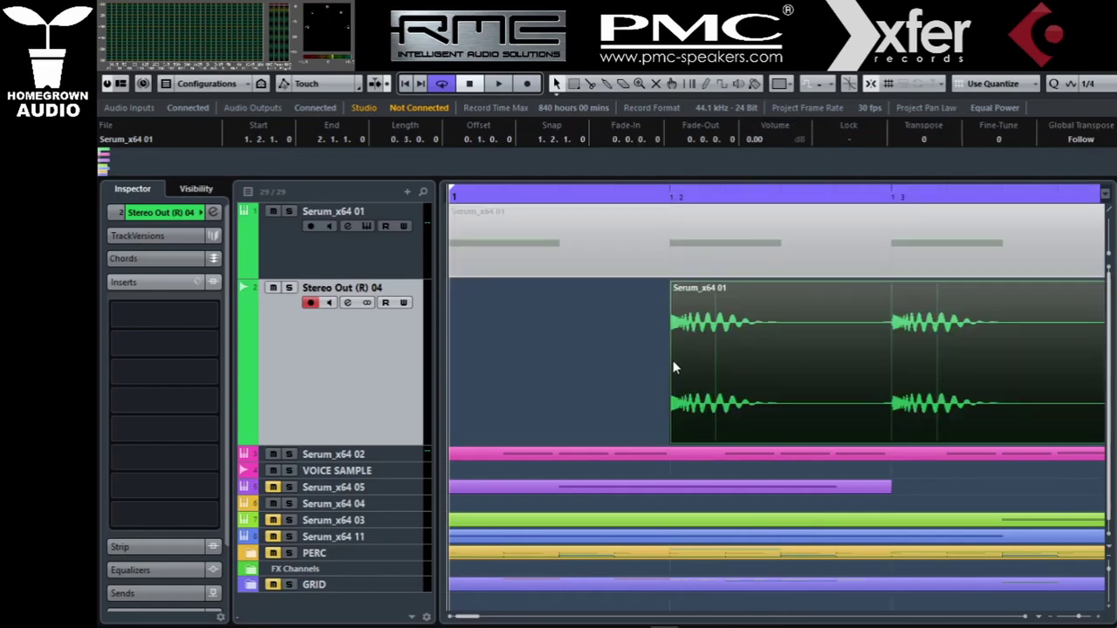
left_click(923, 433, "alt")
key("Delete")
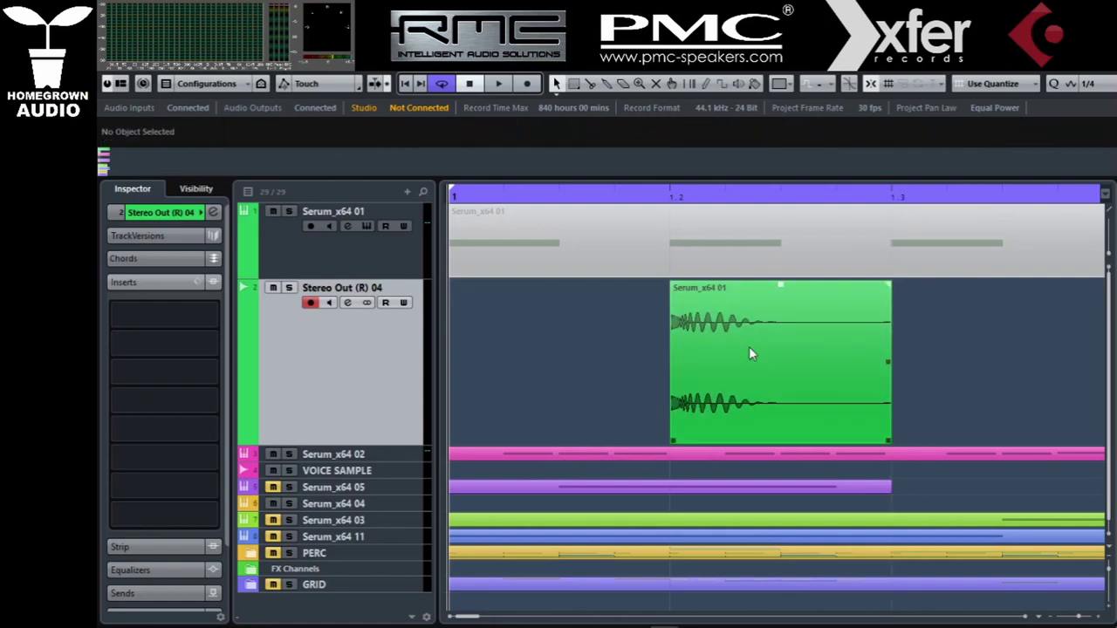
left_click(749, 347)
key("alt+4")
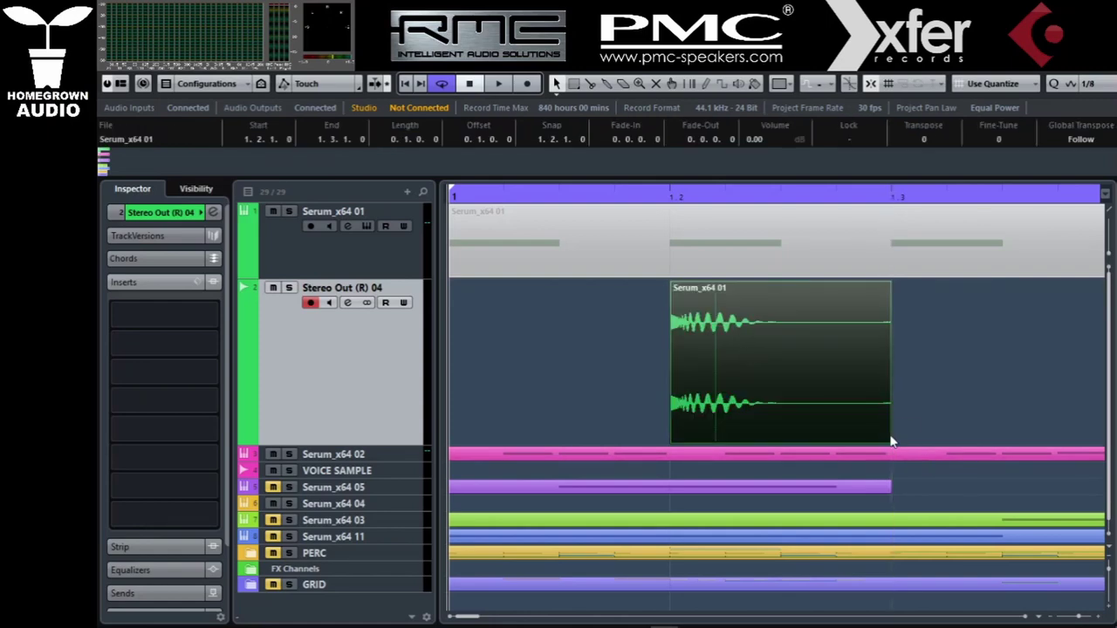
left_click_drag(884, 442, 780, 443)
- Magnify the kick clip's waveform, trim the silence off its start, and move the clip back to start at 1.2.1
key("h")
key("h")
key("h")
key("h")
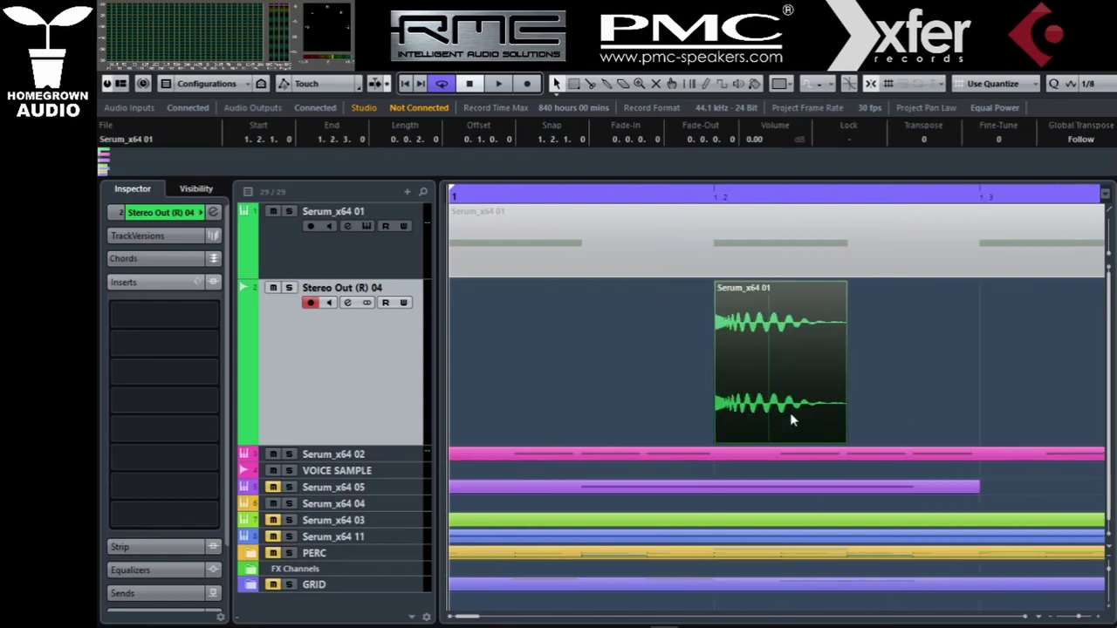
left_click(909, 195)
key("h")
key("h")
key("h")
key("h")
key("h")
key("h")
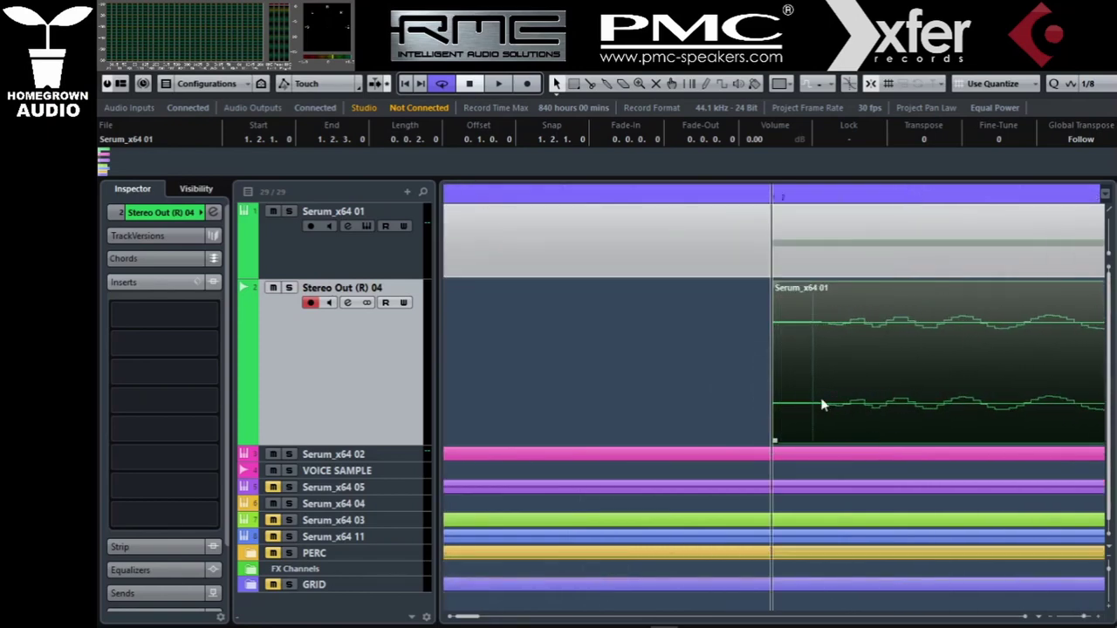
key("h")
key("h")
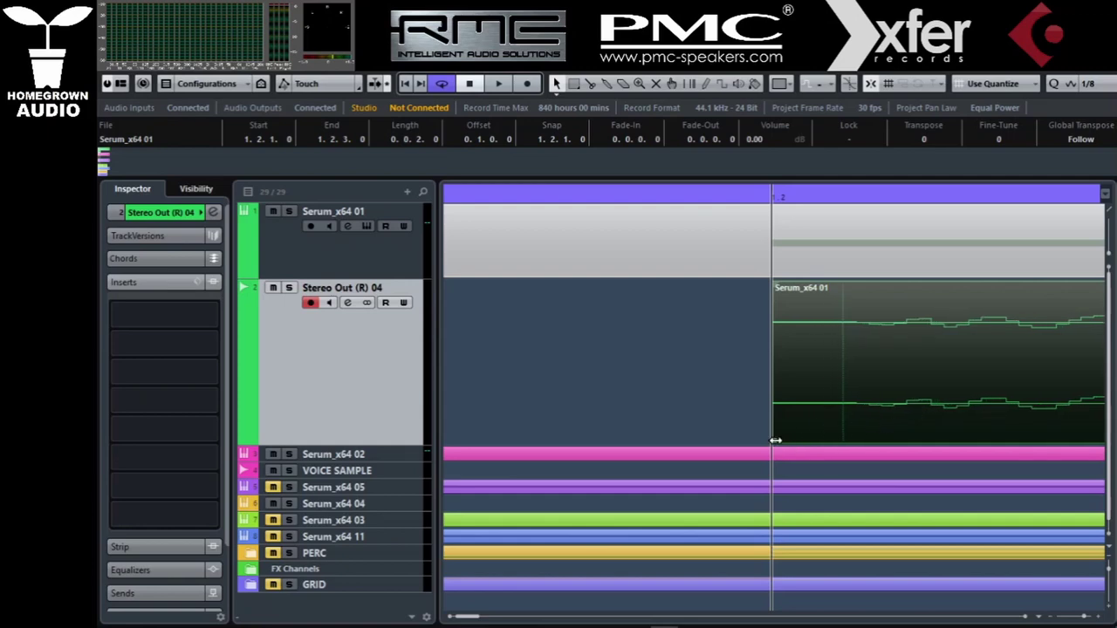
mouse_move(775, 441)
left_mouse_down()
mouse_move(857, 429)
mouse_move(773, 438)
left_mouse_up()
left_click_drag(1113, 255, 1112, 245)
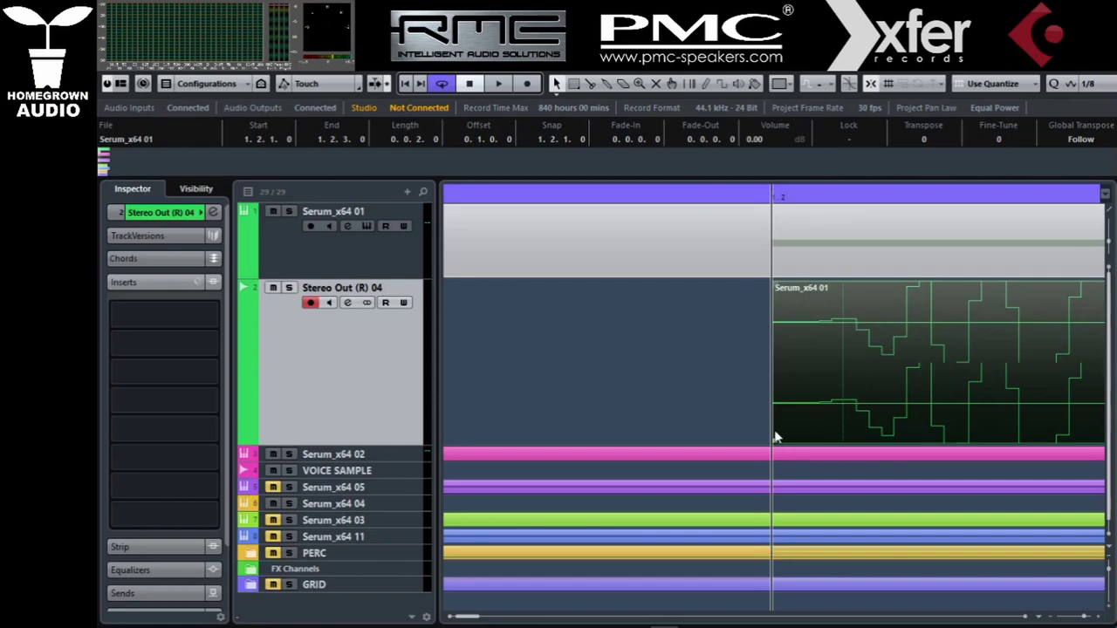
left_click_drag(774, 441, 856, 441)
left_click_drag(924, 412, 883, 410)
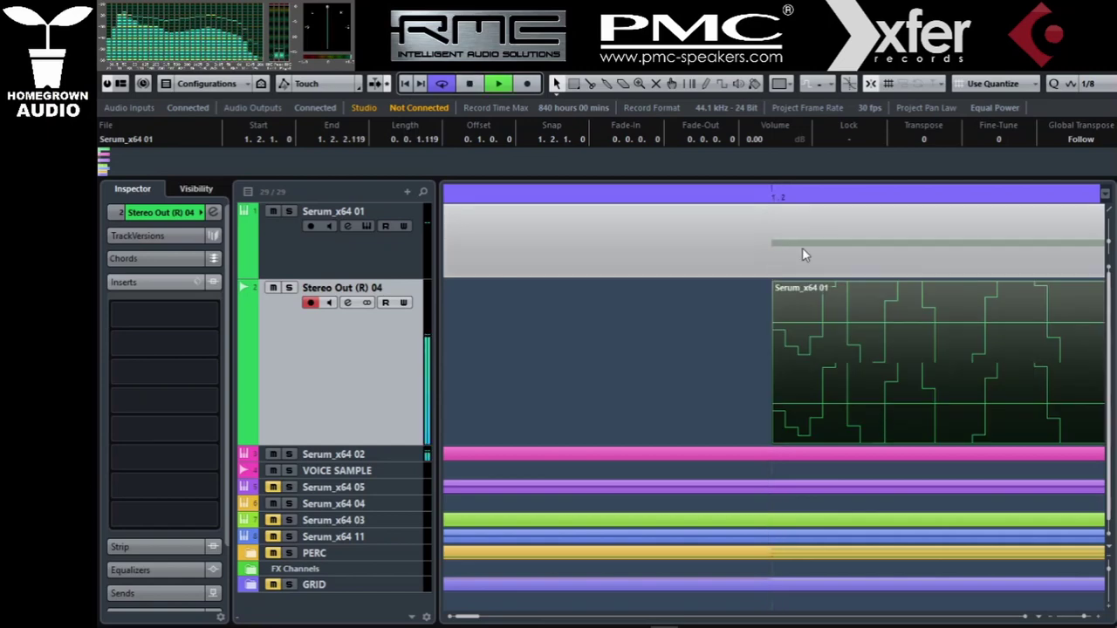
- Restore the normal waveform height and place the trimmed kick hit on all four beats of bar 1
key("space")
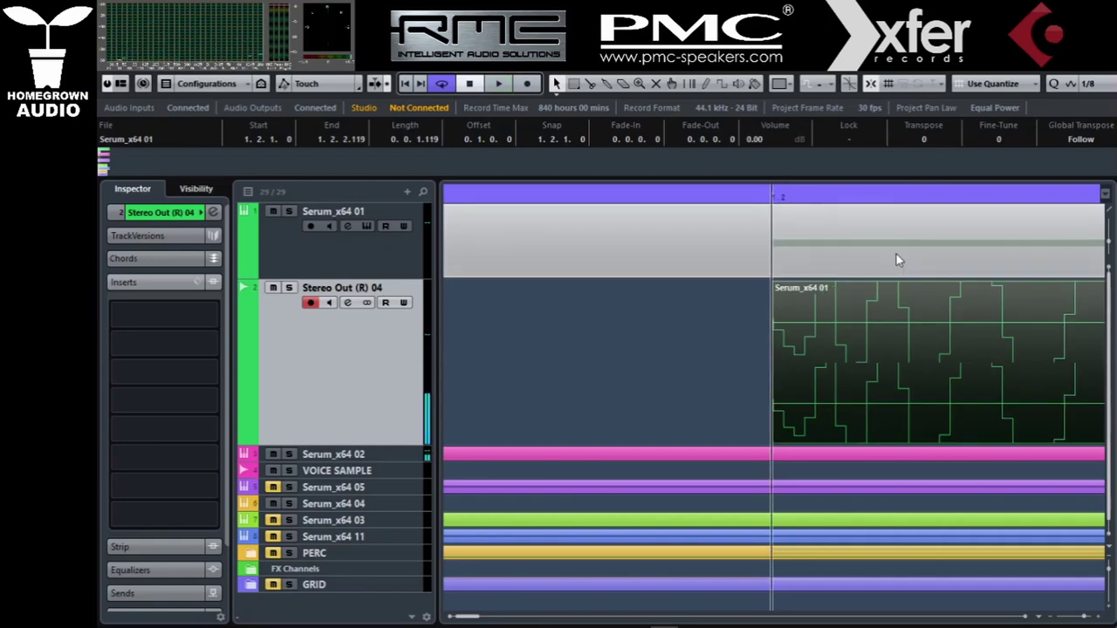
key("g")
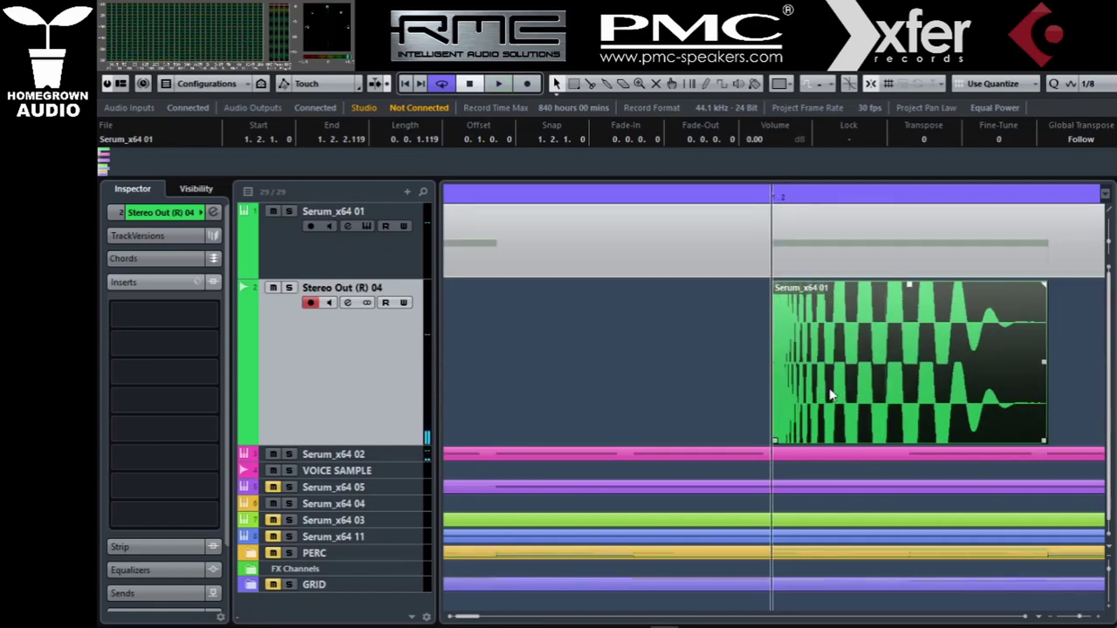
key("space")
key("space")
key("g")
key("g")
key("g")
key("g")
key("g")
key("g")
key("g")
key("g")
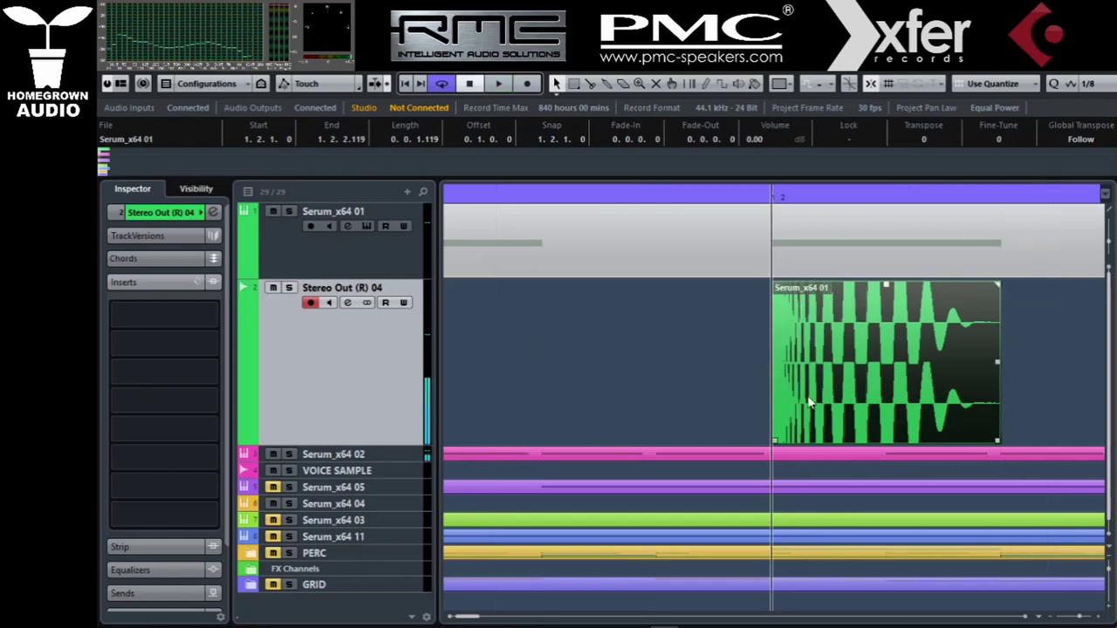
left_click_drag(516, 405, 650, 422)
left_click_drag(1108, 242, 1108, 305)
- Combine the four kick hits into a one-bar audio part and repeat it through bar 8
left_click_drag(787, 314, 334, 391)
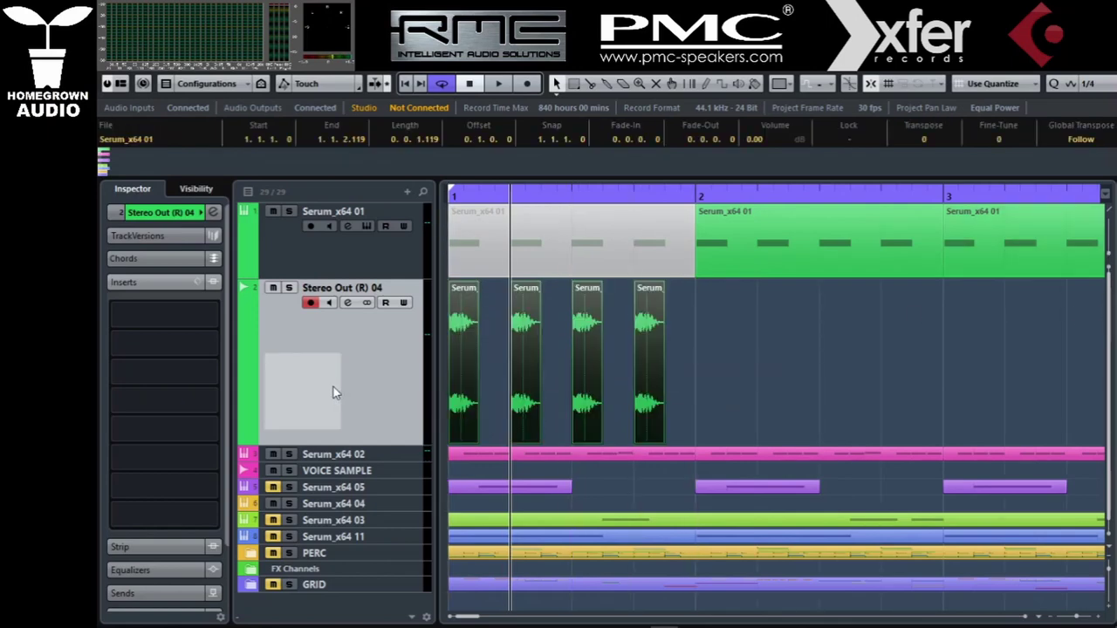
key("ctrl+g")
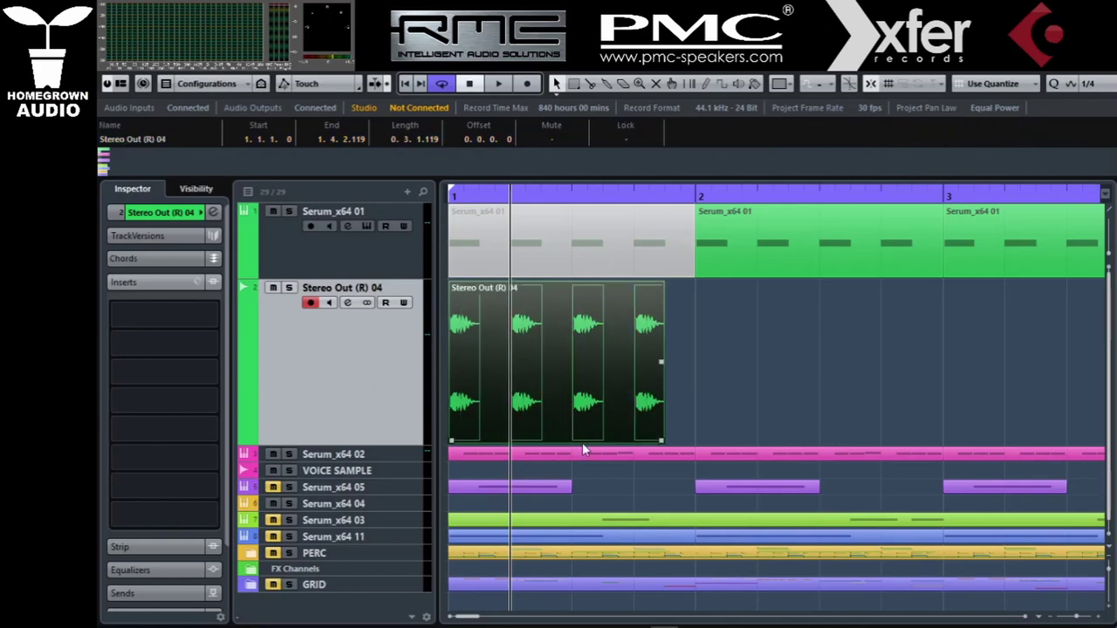
left_click_drag(664, 404, 816, 388)
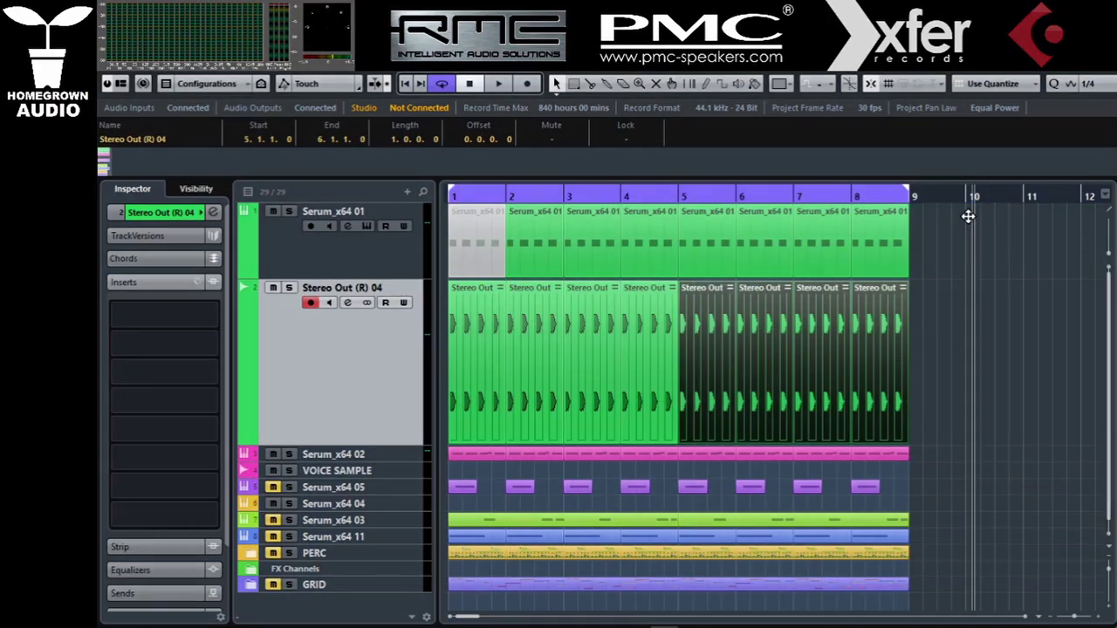
- Mute the Serum_x64 01 parts in bars 2 to 8 and play the loop with the audio kick
left_click_drag(982, 226, 531, 228)
key("space")
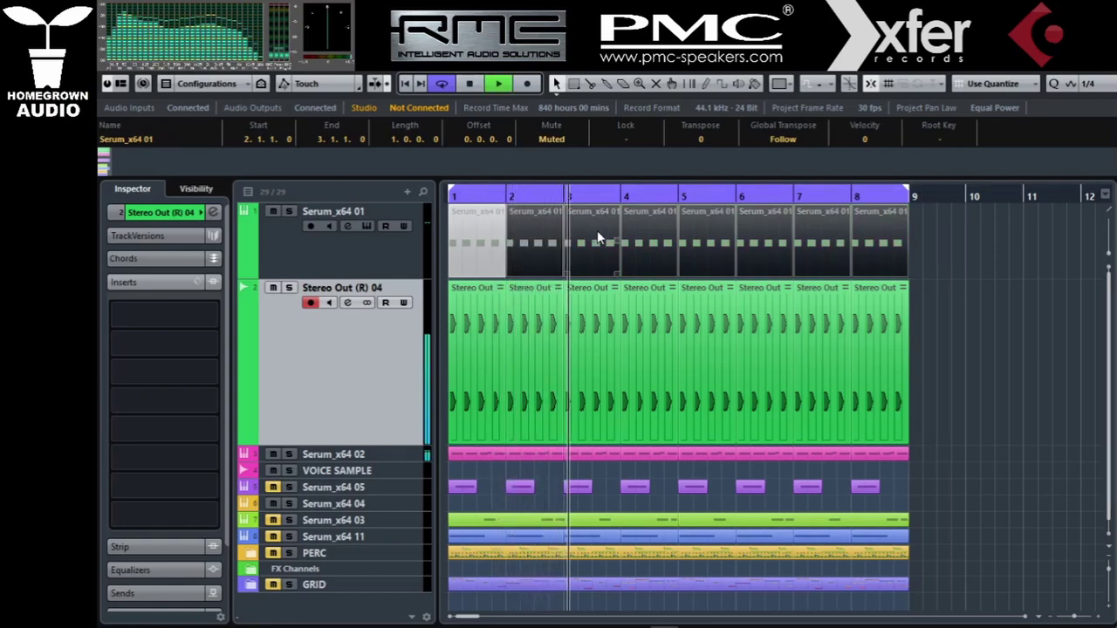
left_click(472, 290)
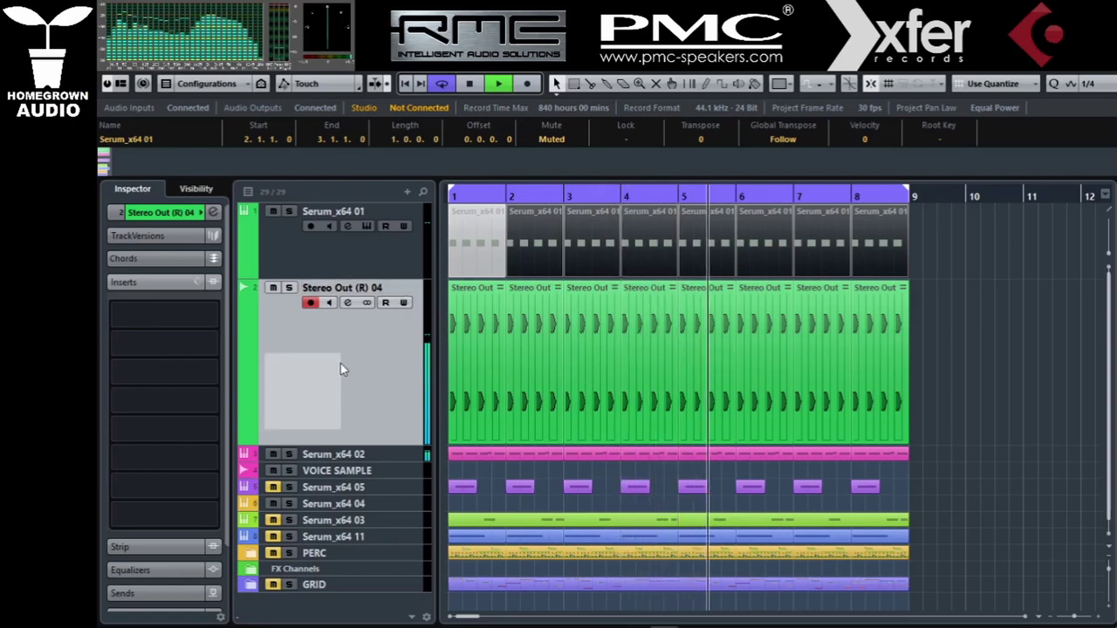
key("space")
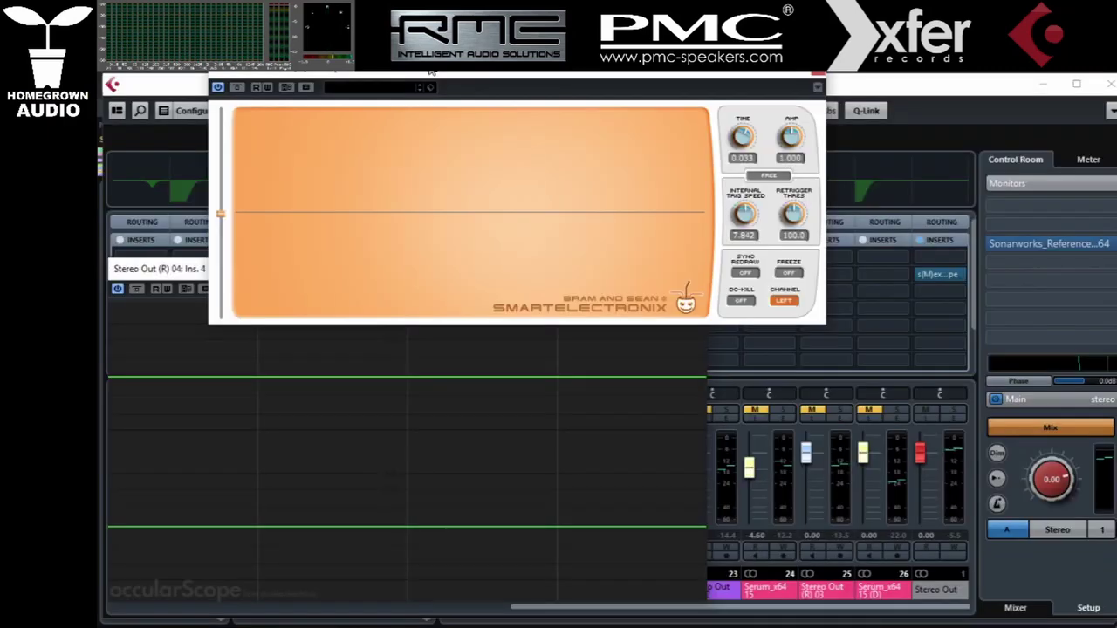
- Close the mixer and the occularScope window, and shrink the enlarged kick tracks to minimum height
key("F3")
key("space")
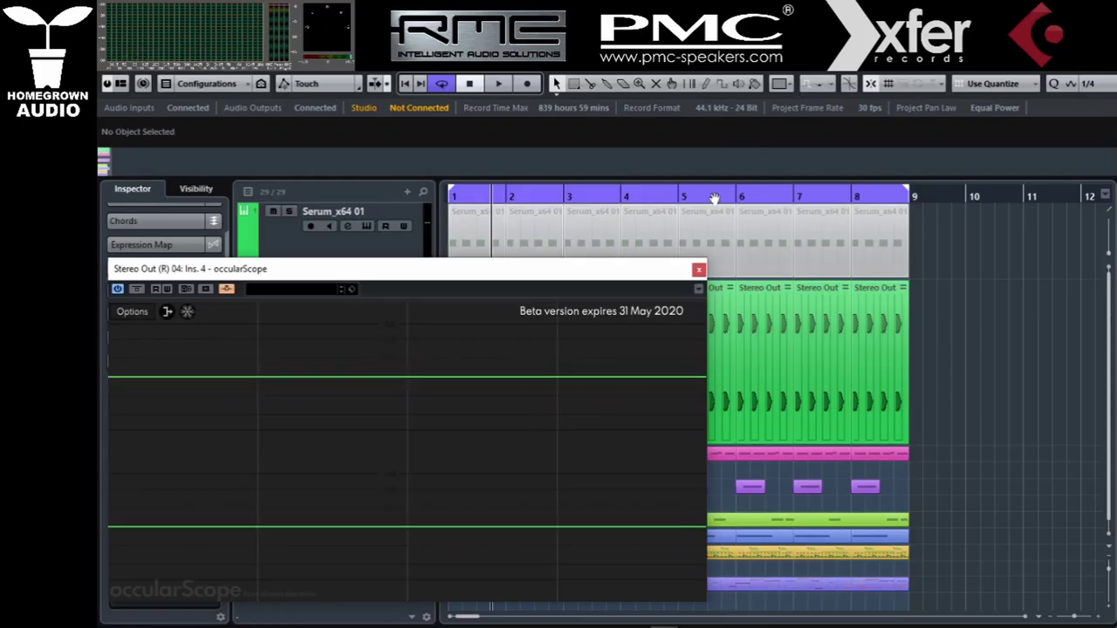
left_click(699, 270)
left_click(387, 395)
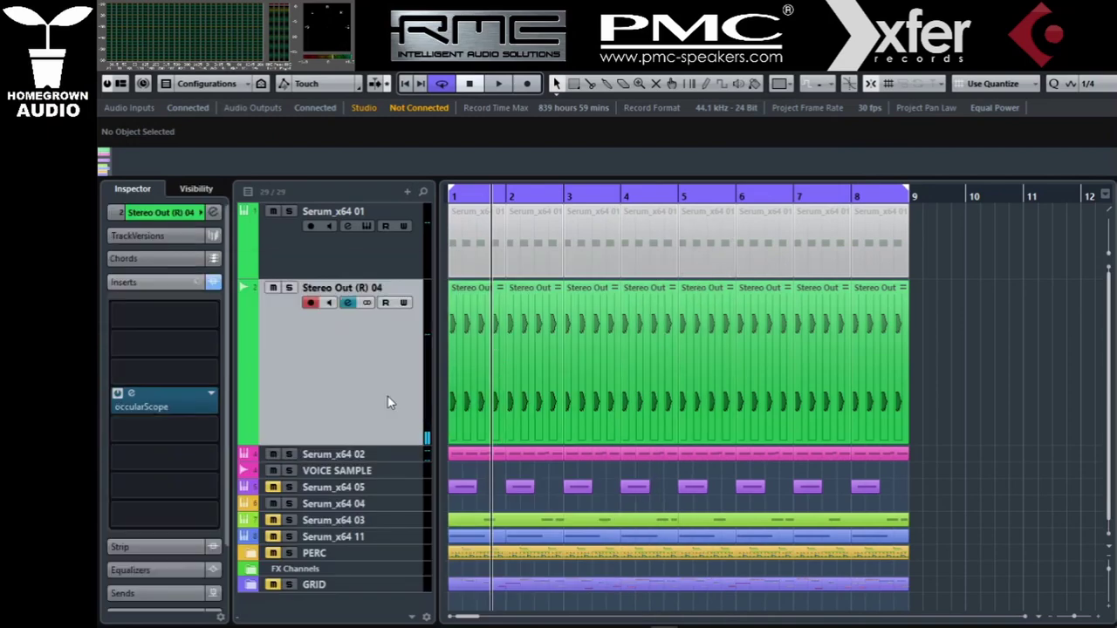
key("z")
key("z")
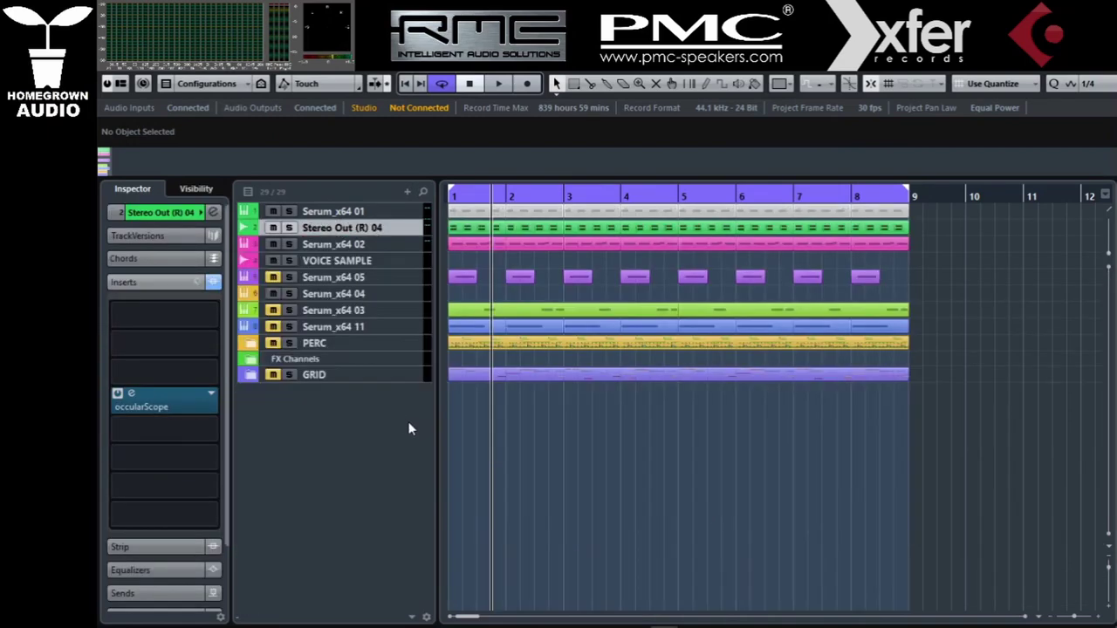